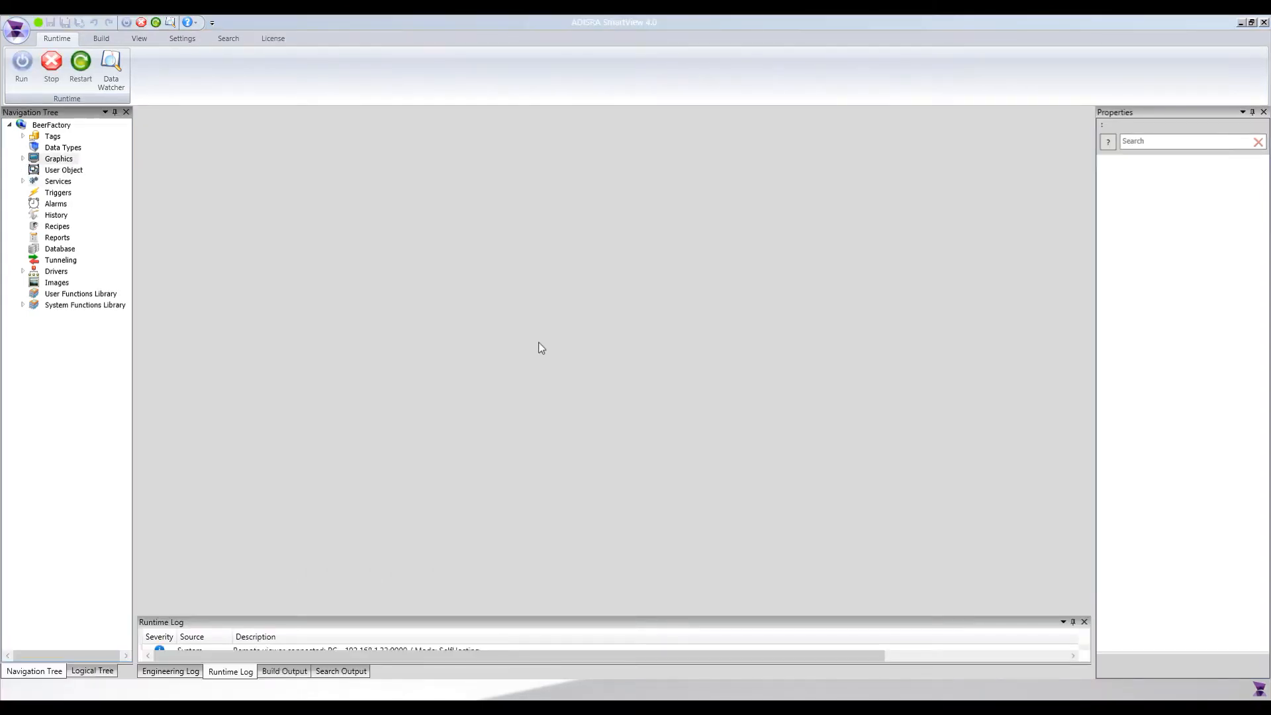
Open the Initial screen from the BeerFactory project's Graphics
left_click(22, 158)
double_click(66, 193)
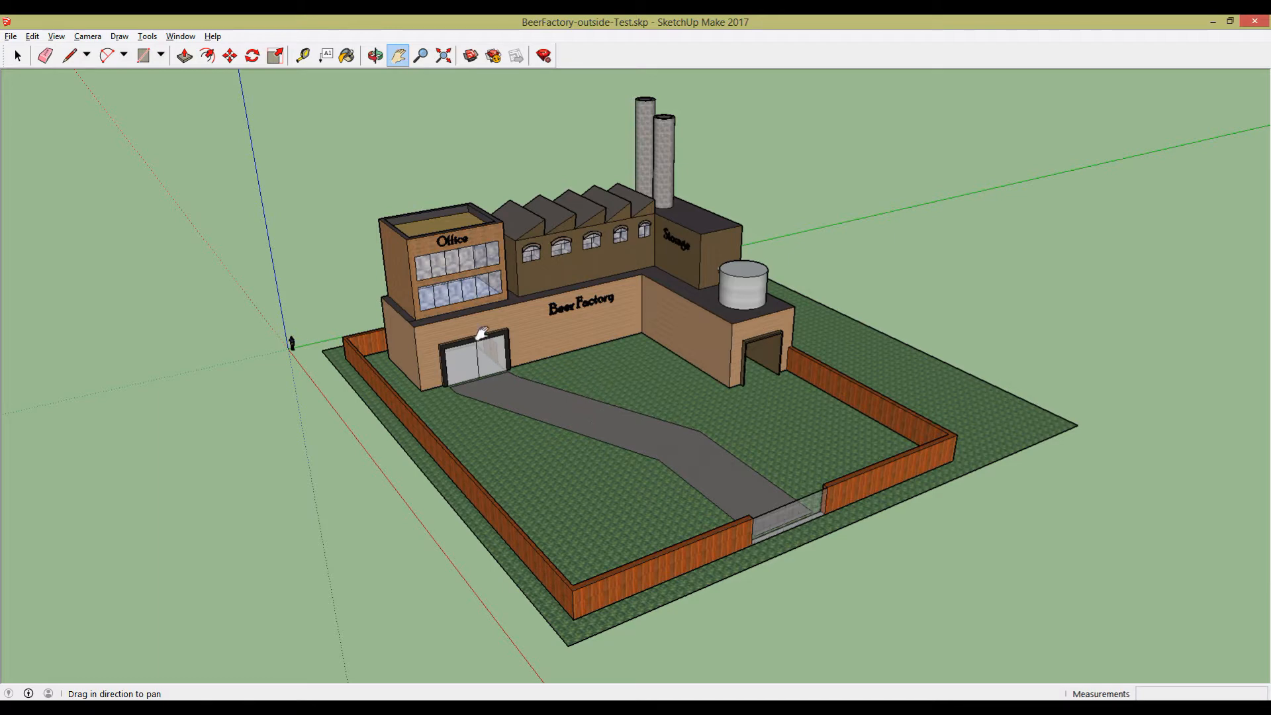
View the Beer Factory model in SketchUp from the front, centre it, and minimise SketchUp
left_click(374, 57)
left_click_drag(503, 278, 410, 414)
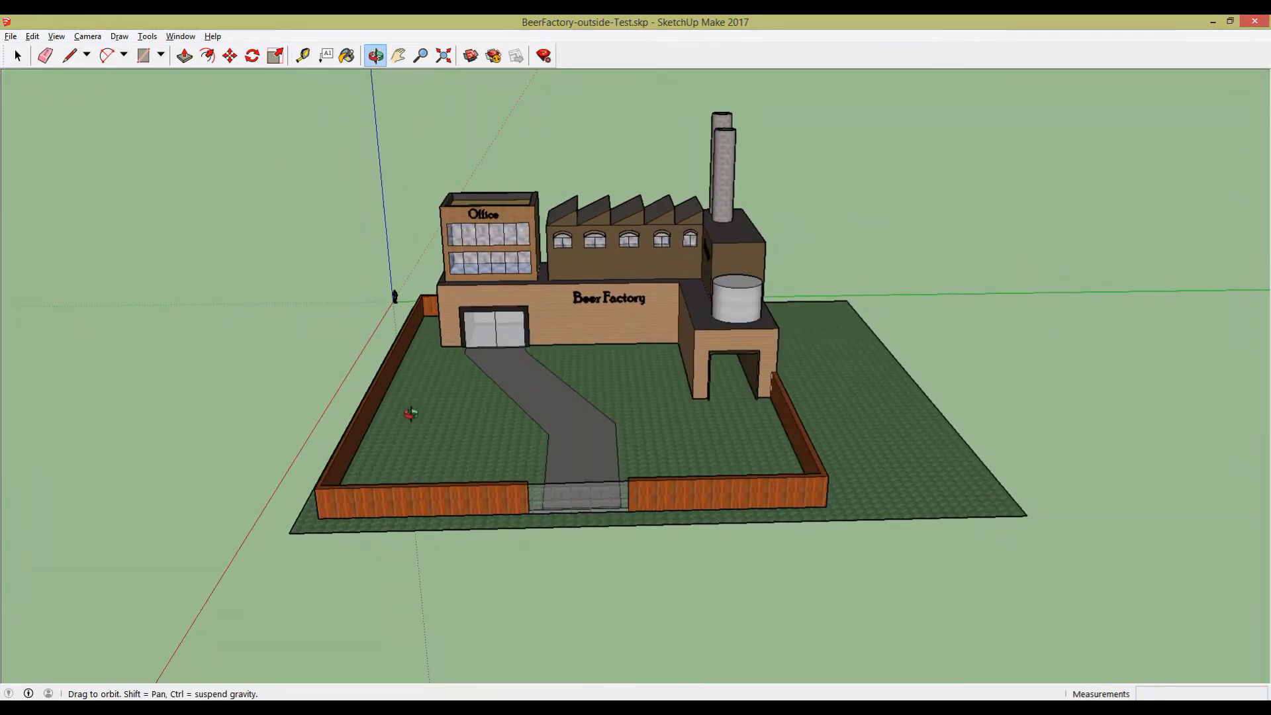
left_click(397, 56)
left_click_drag(456, 194, 490, 225)
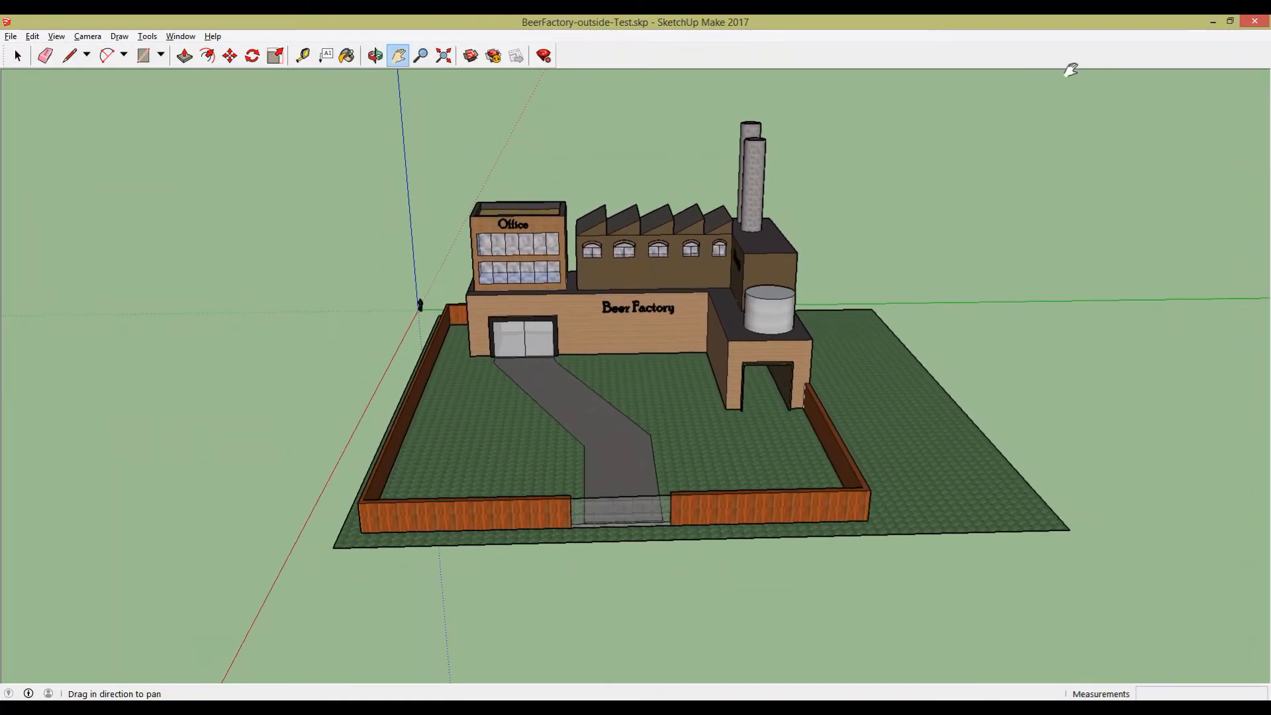
left_click(1213, 22)
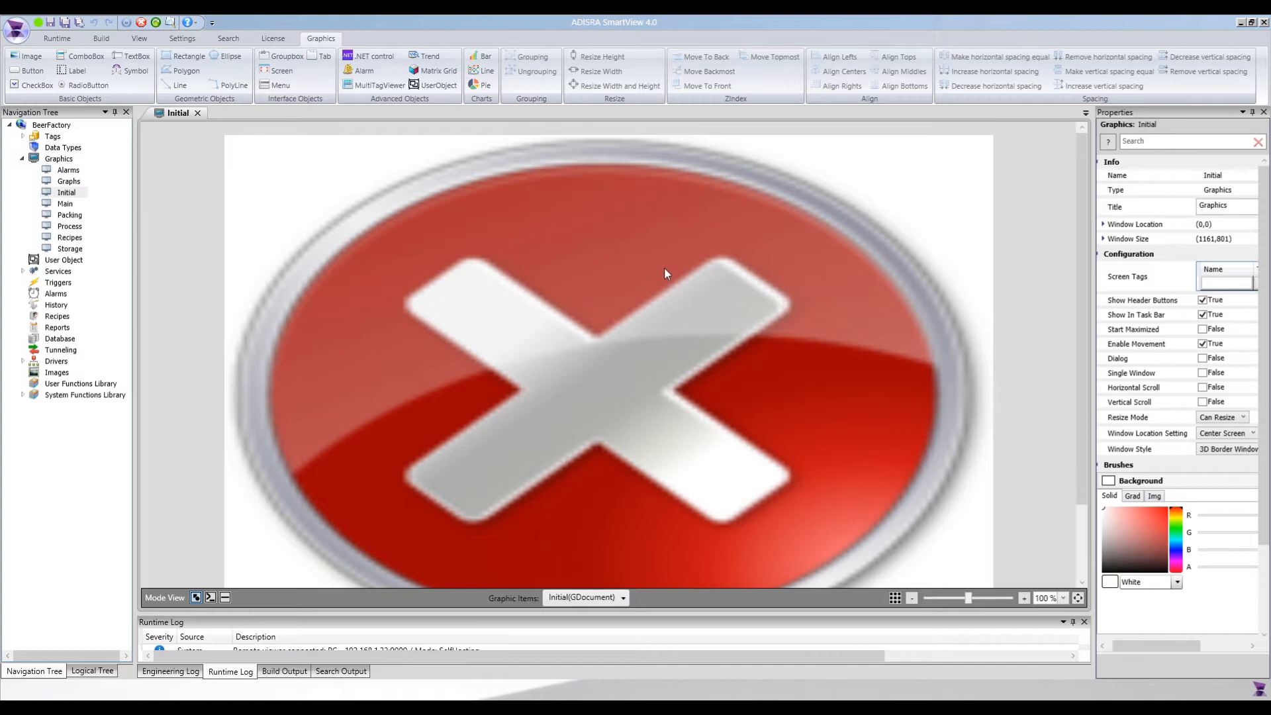
Set the background image's default picture to the daytime BeerFactory image
left_click(624, 298)
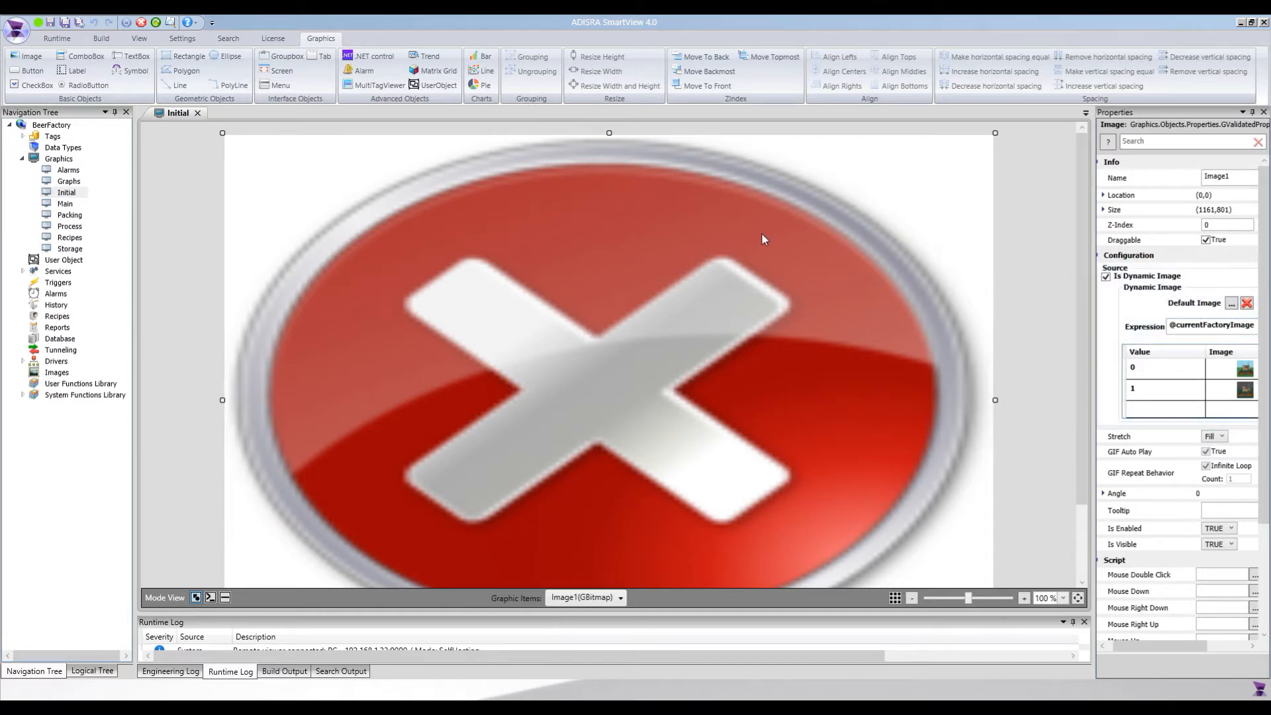
left_click(1232, 304)
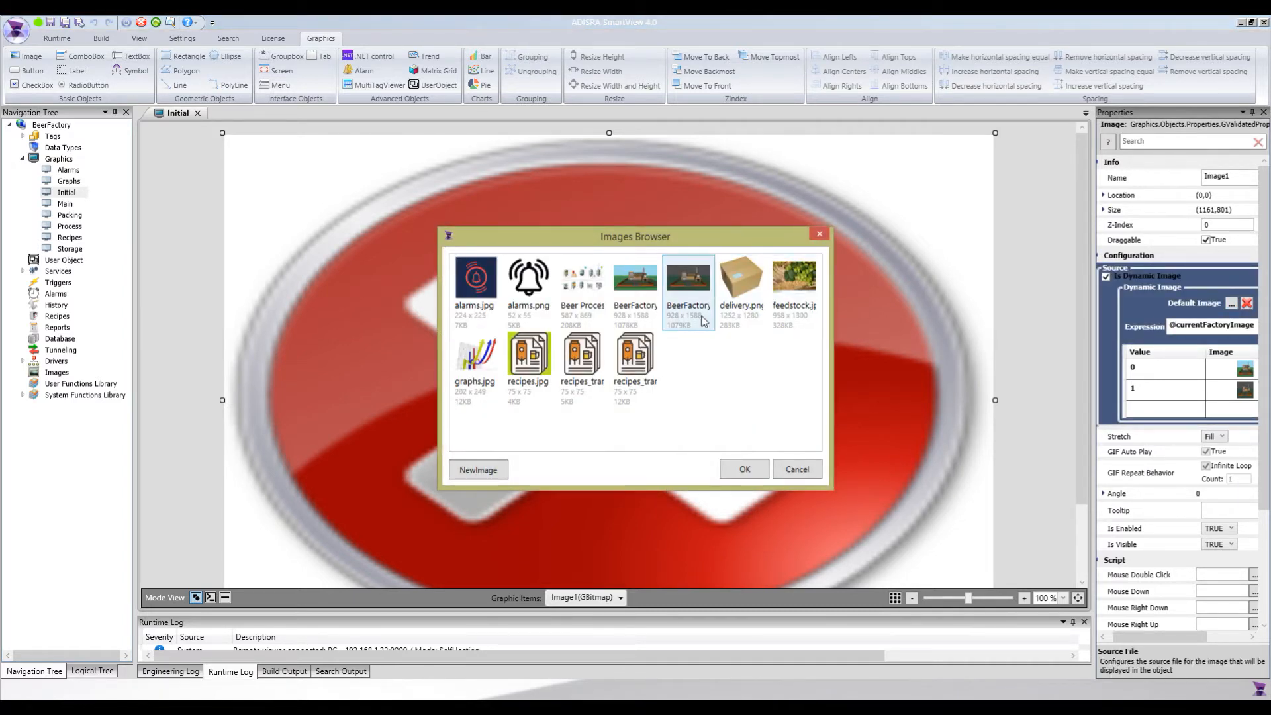
left_click(646, 285)
left_click(743, 470)
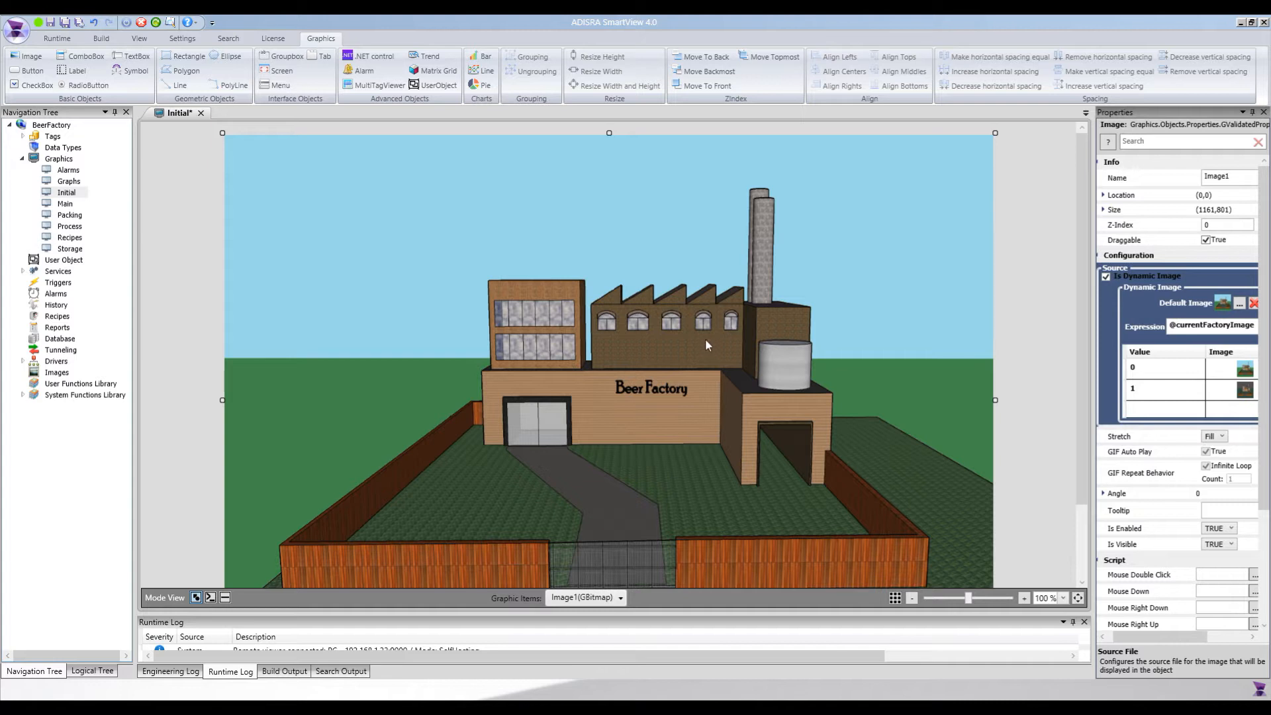
Place a check box in the sky near the factory picture's upper-left corner and widen the Properties pane
left_click(189, 270)
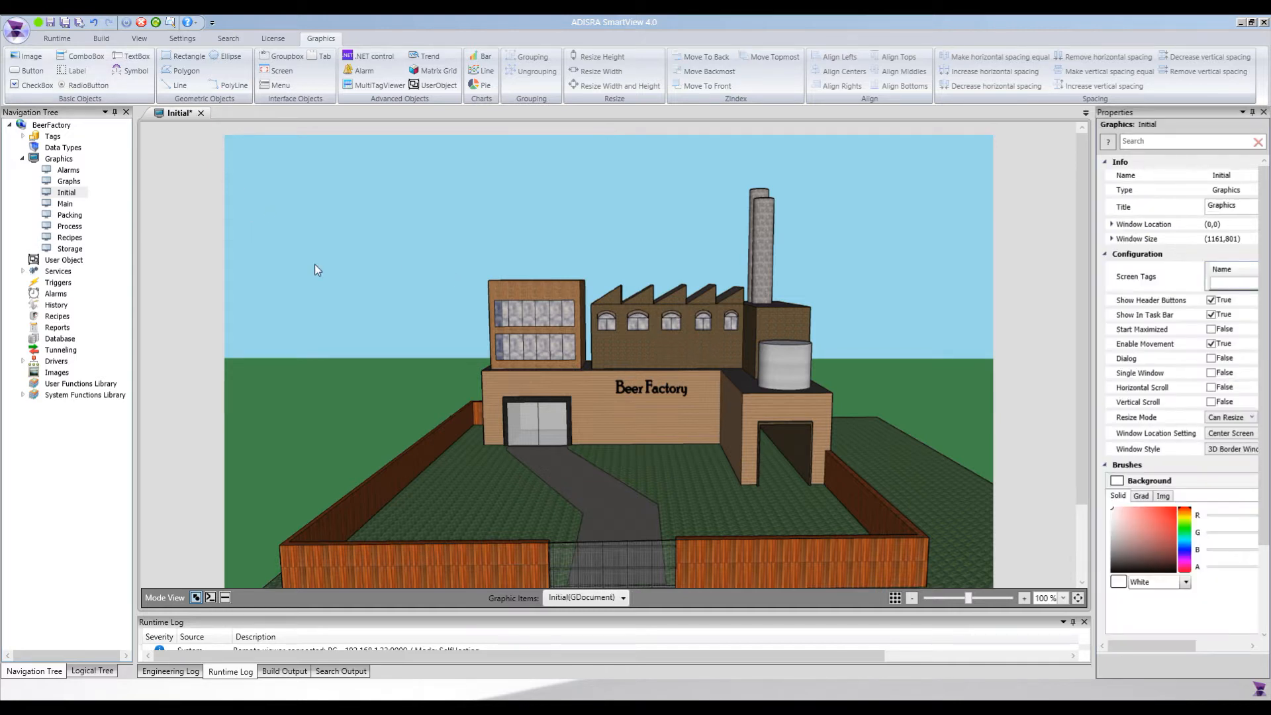
left_click(33, 85)
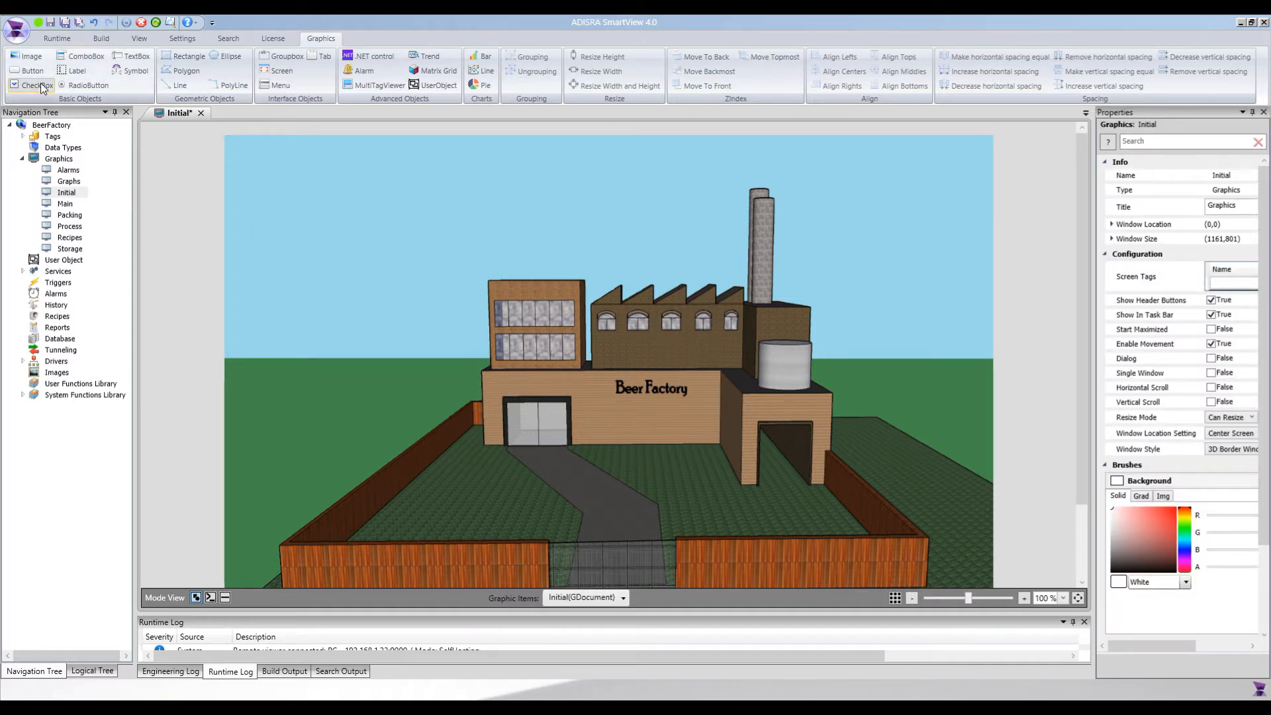
left_click(237, 148)
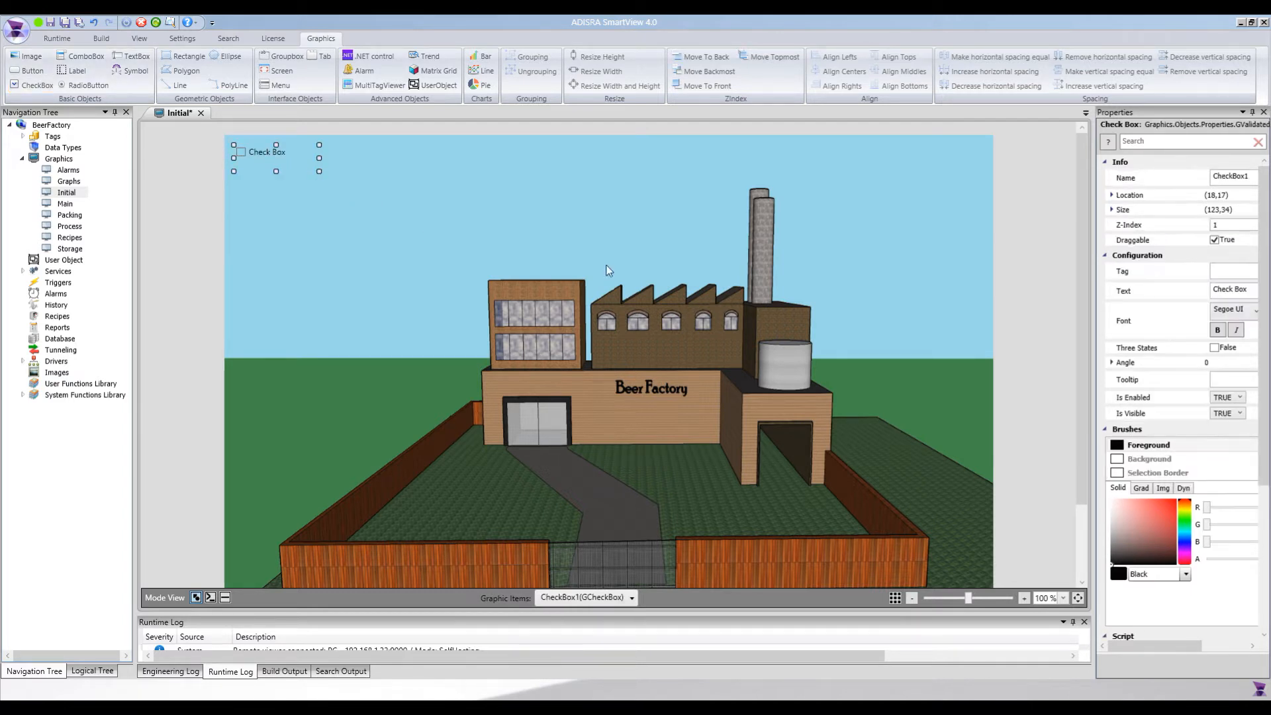
mouse_move(1135, 652)
left_mouse_down()
mouse_move(1149, 652)
mouse_move(1130, 651)
left_mouse_up()
left_click_drag(1093, 510, 951, 477)
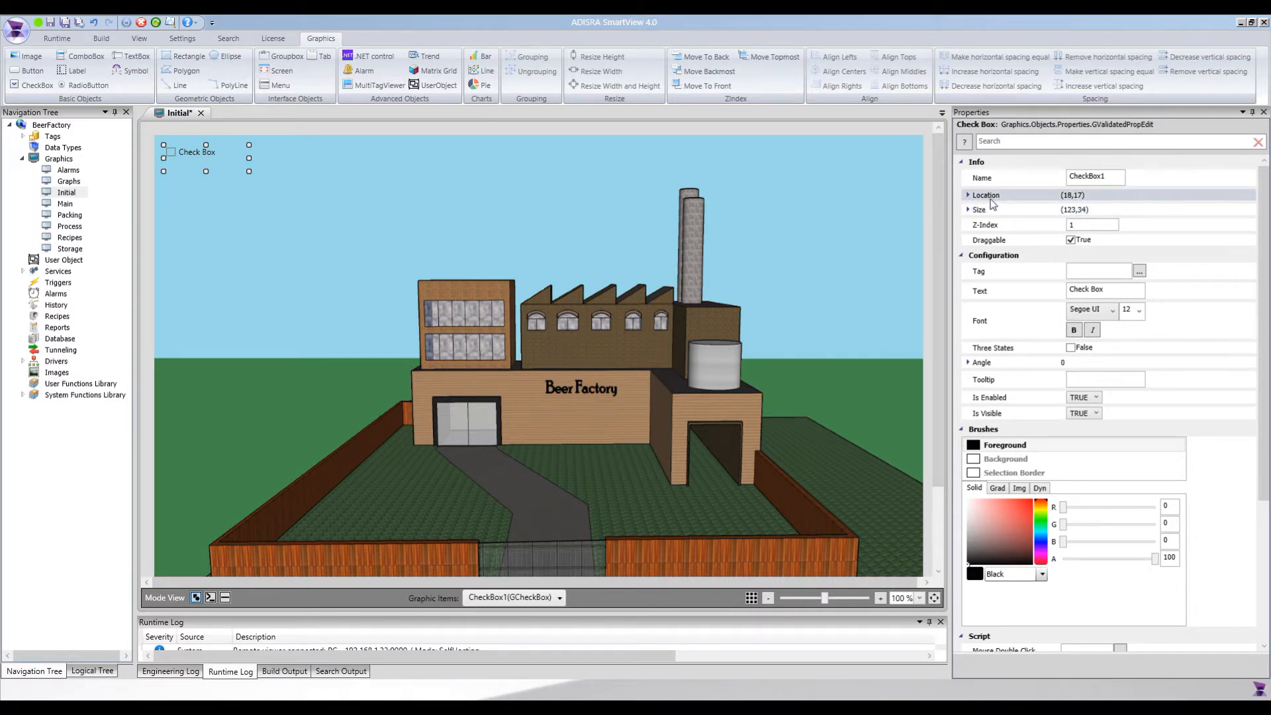
Expand the check box's Location and Size properties to examine their individual values
left_click(967, 195)
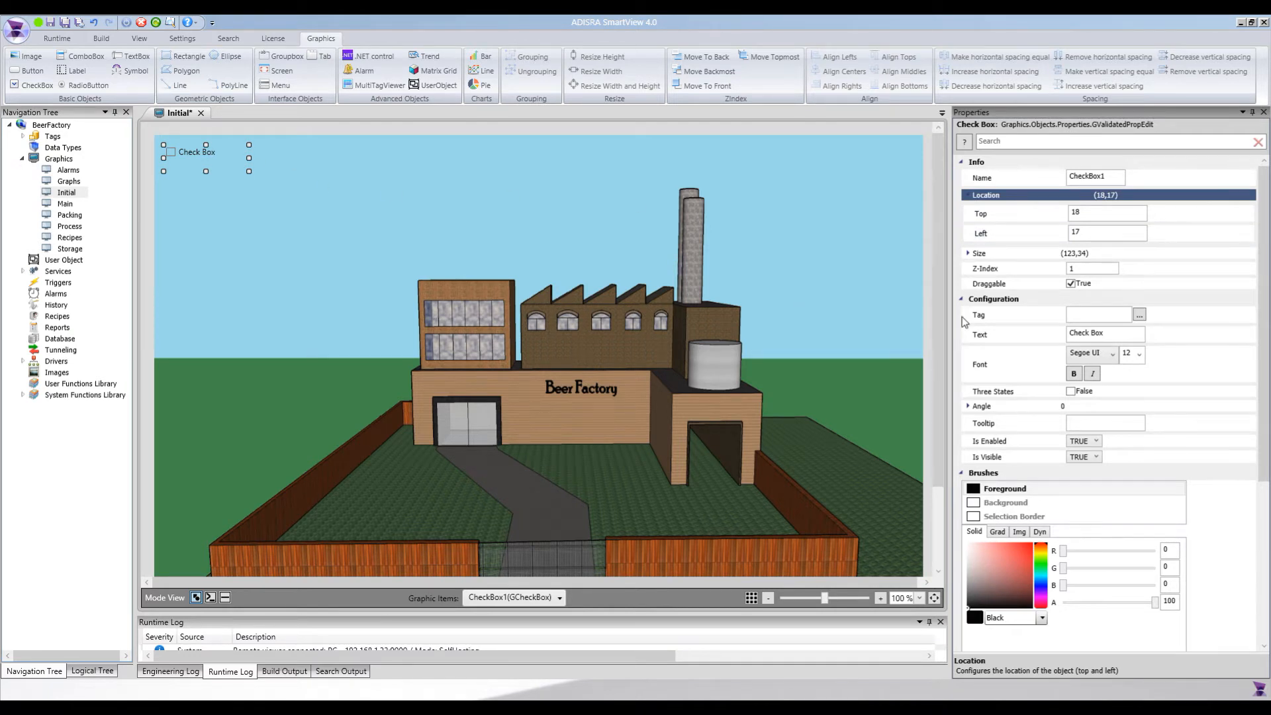
left_click(987, 255)
left_click(974, 256)
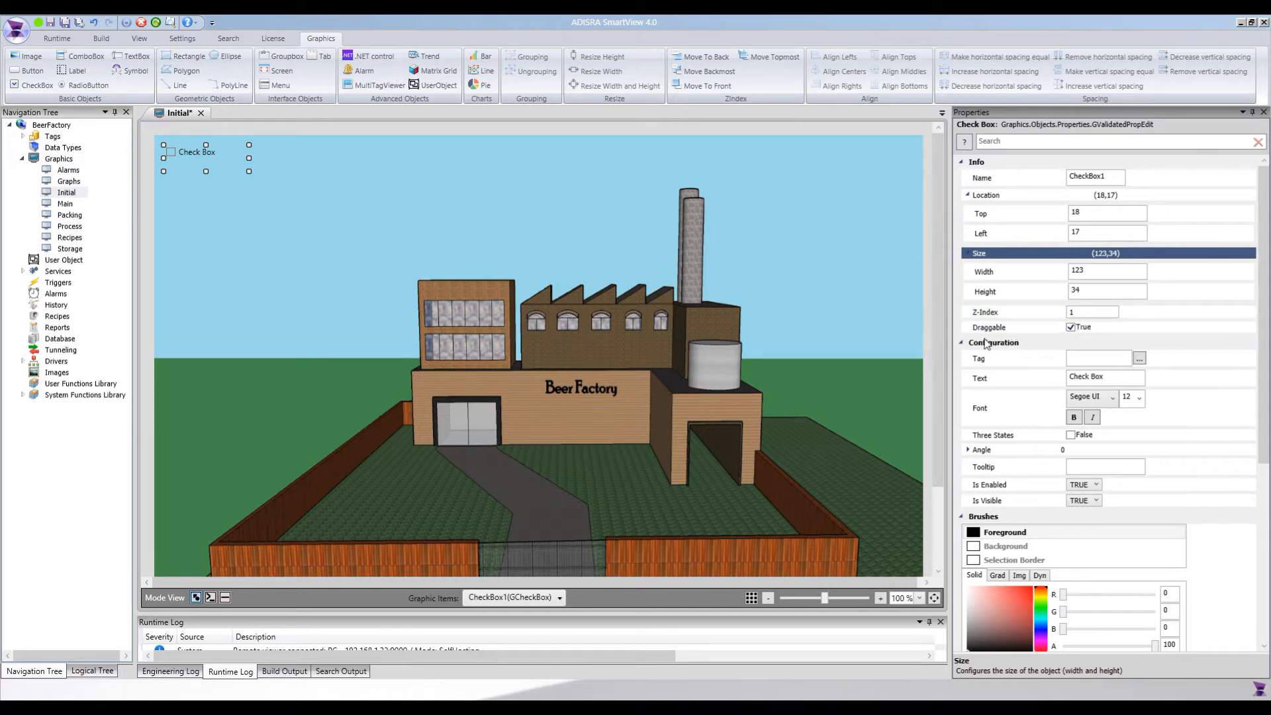
Turn off Draggable for the check box, try to move it, and turn Draggable back on
left_click(1071, 328)
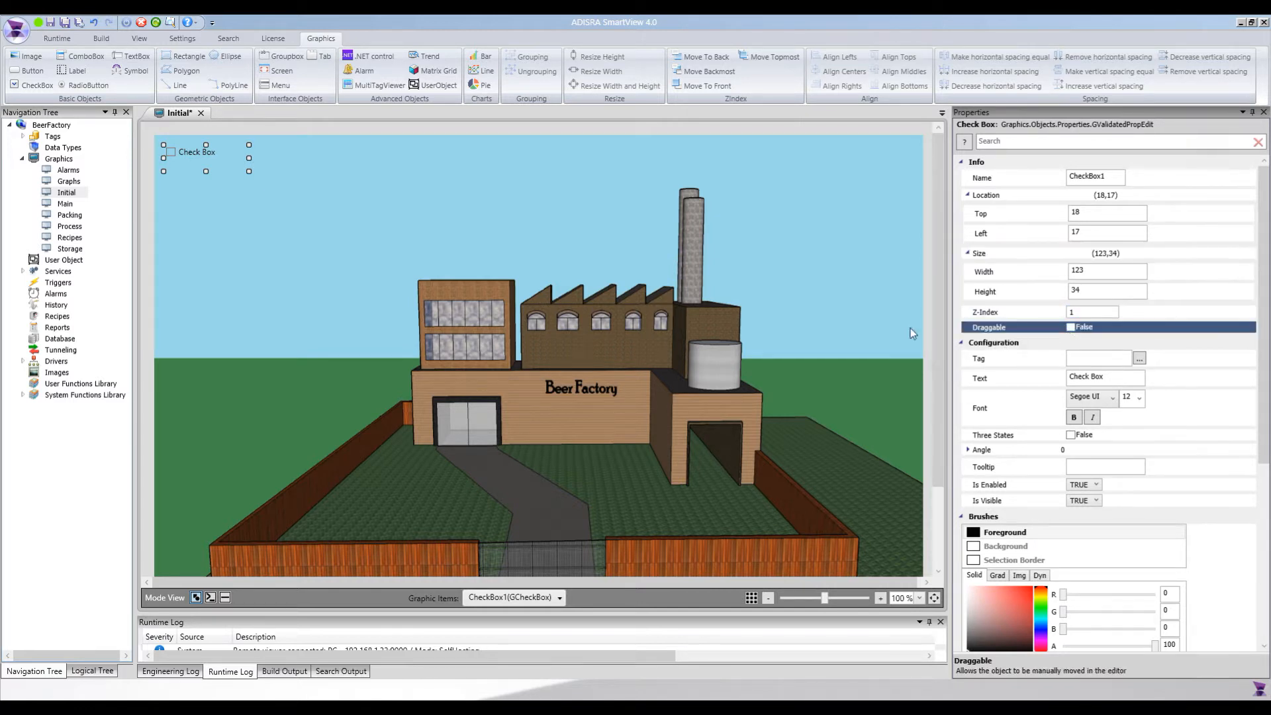
left_click_drag(181, 149, 240, 189)
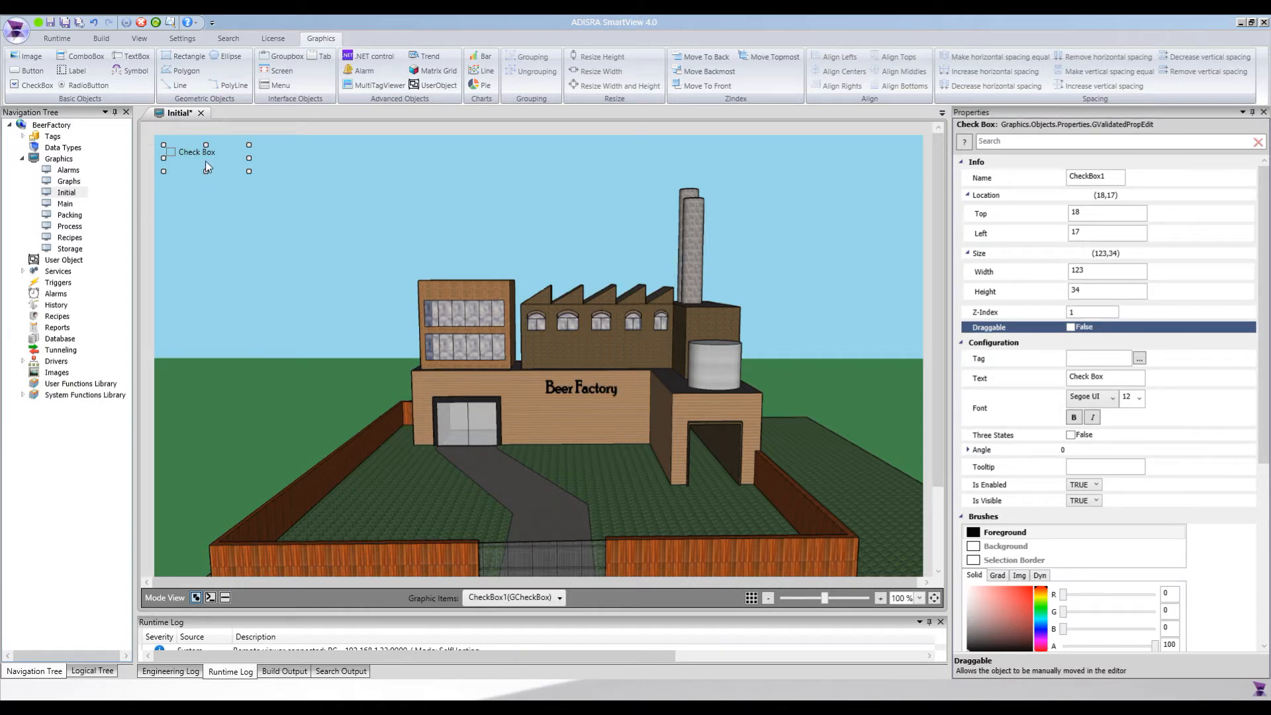
left_click(1071, 327)
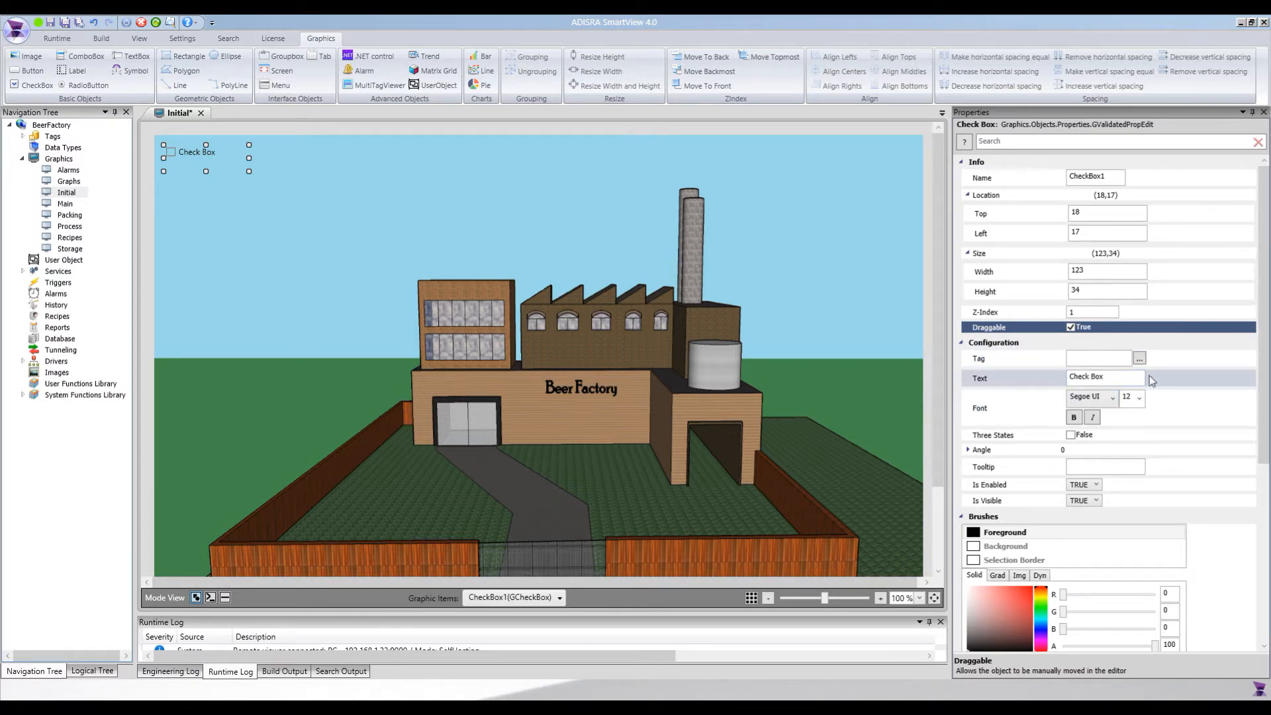
Label the check box "Office - Top floor" in bold and rotate it by 1 degree
left_click(987, 378)
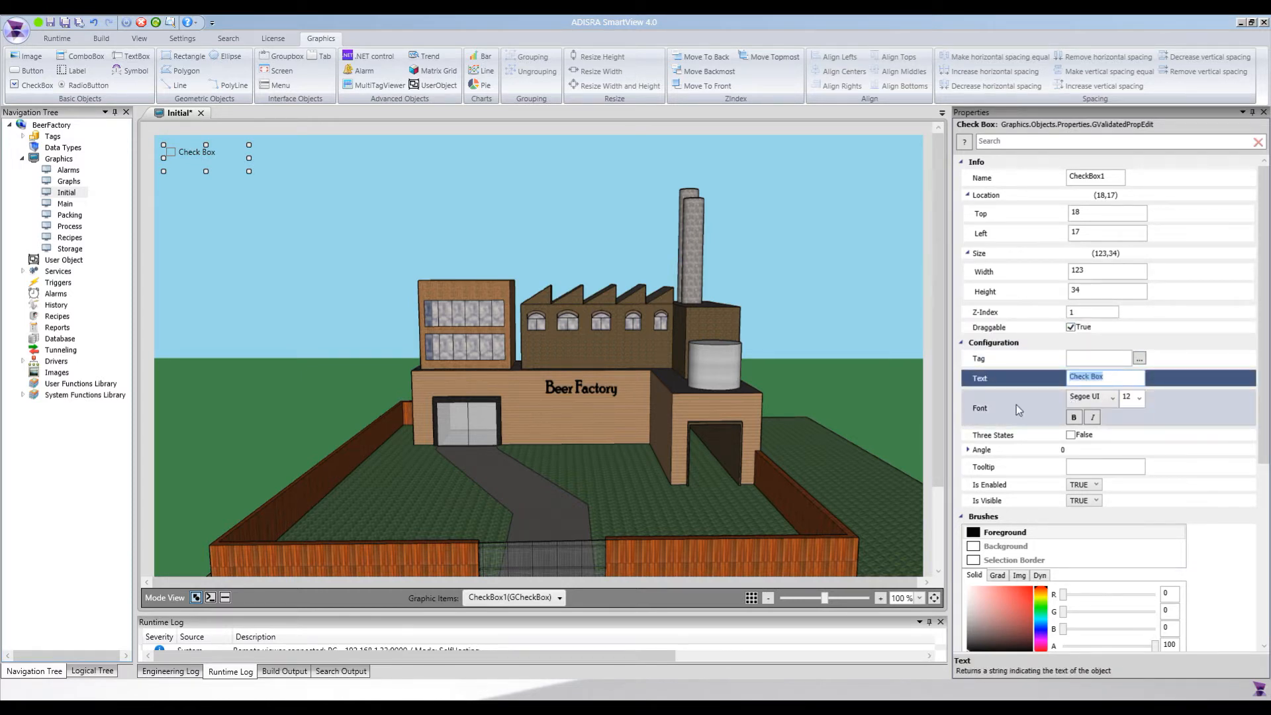
type("Office - Top floor")
left_click(1102, 403)
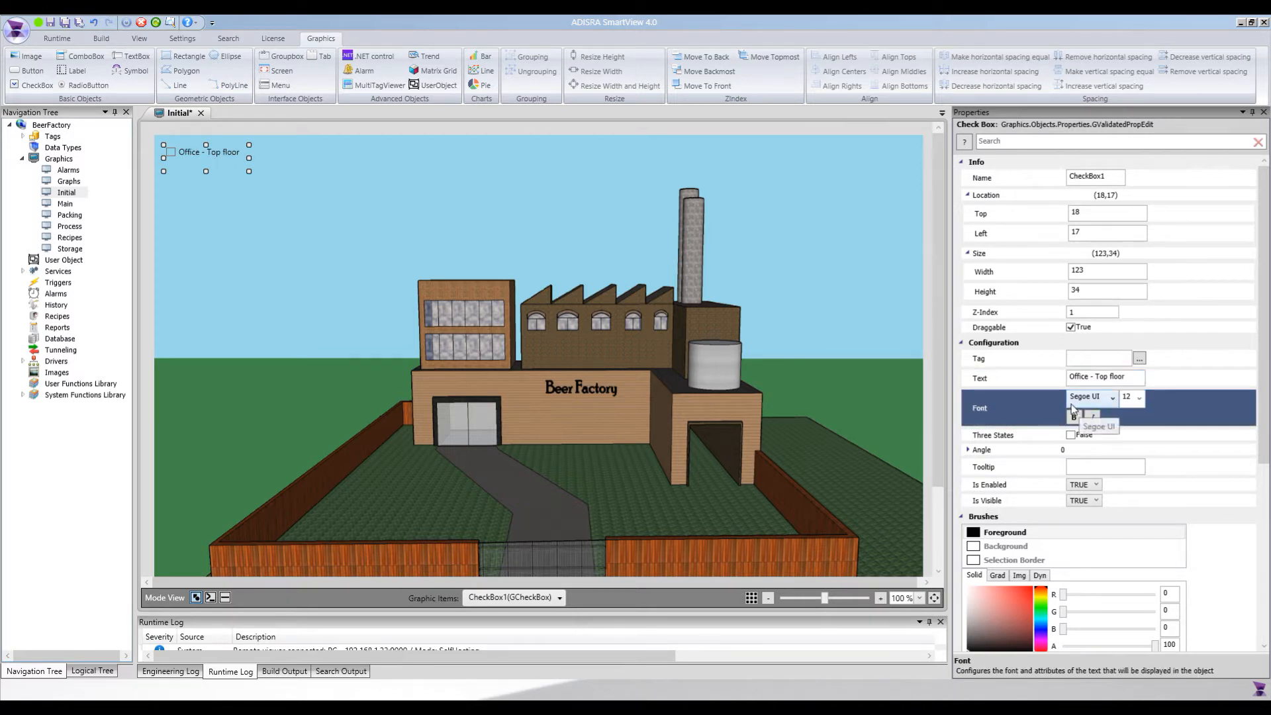
left_click(1074, 421)
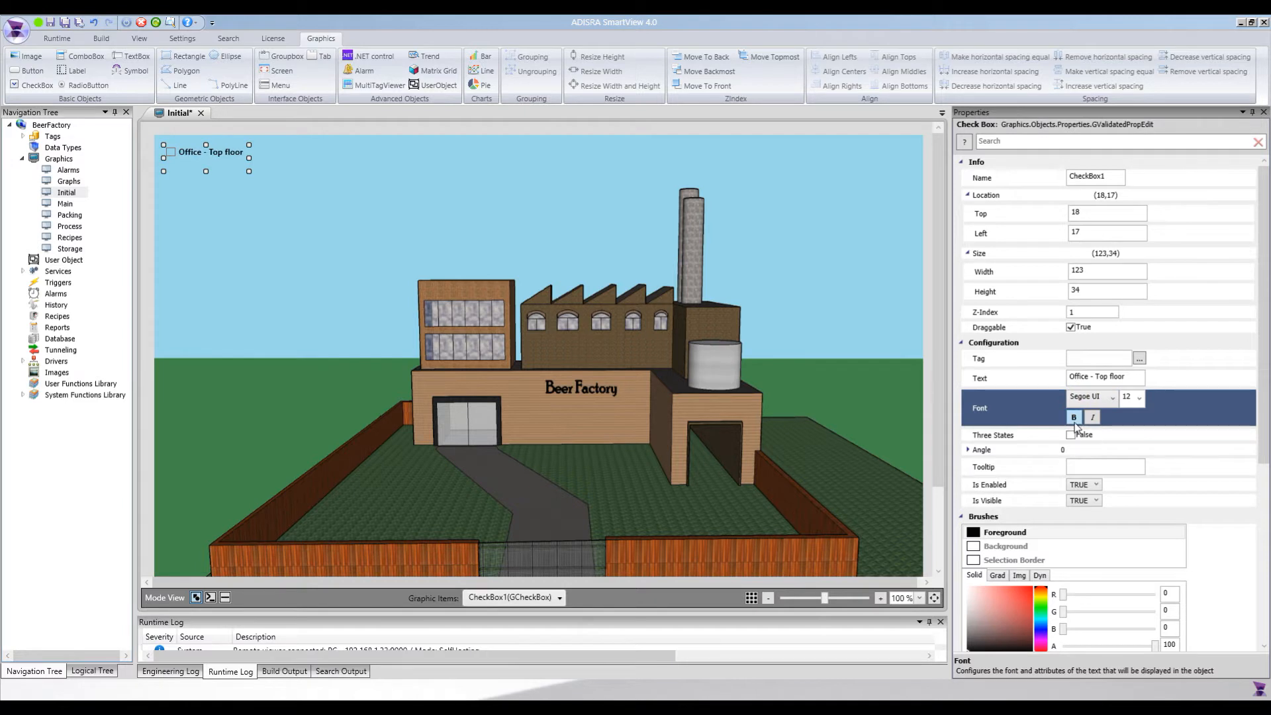
left_click(1027, 436)
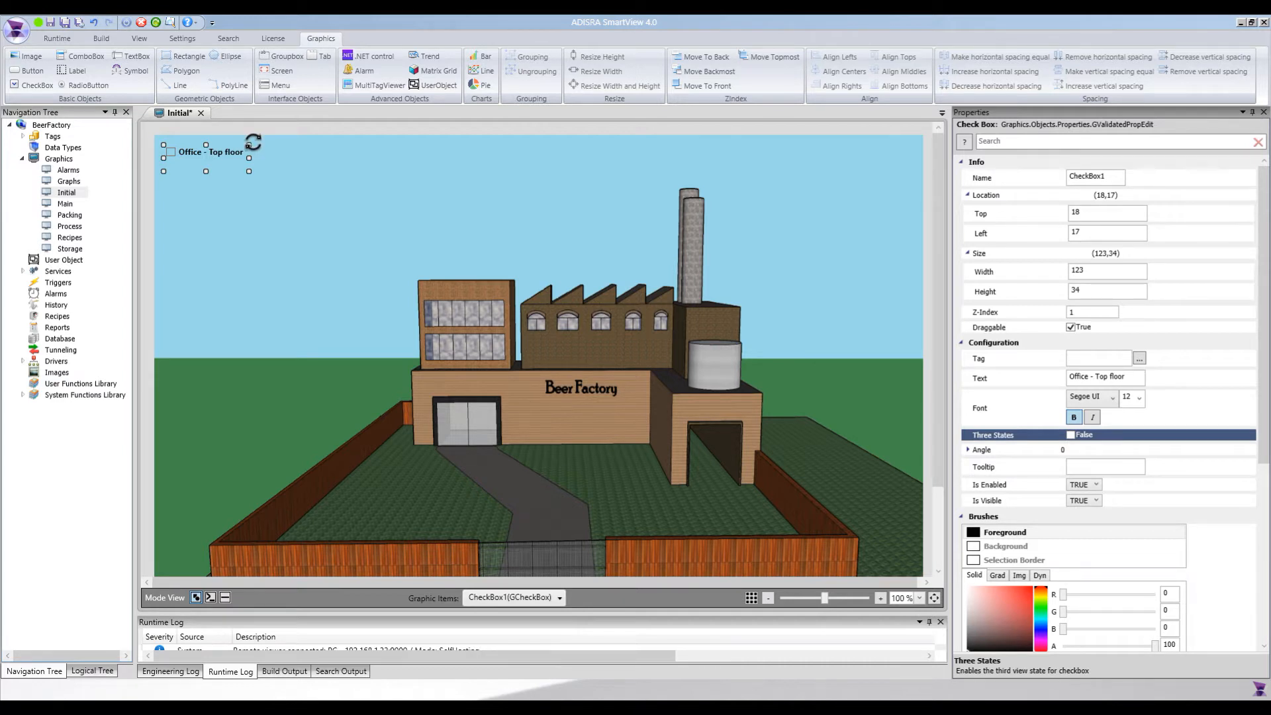
left_click_drag(253, 142, 262, 140)
Examine the check box's Tooltip property and the choices offered for Is Enabled
left_click(1076, 465)
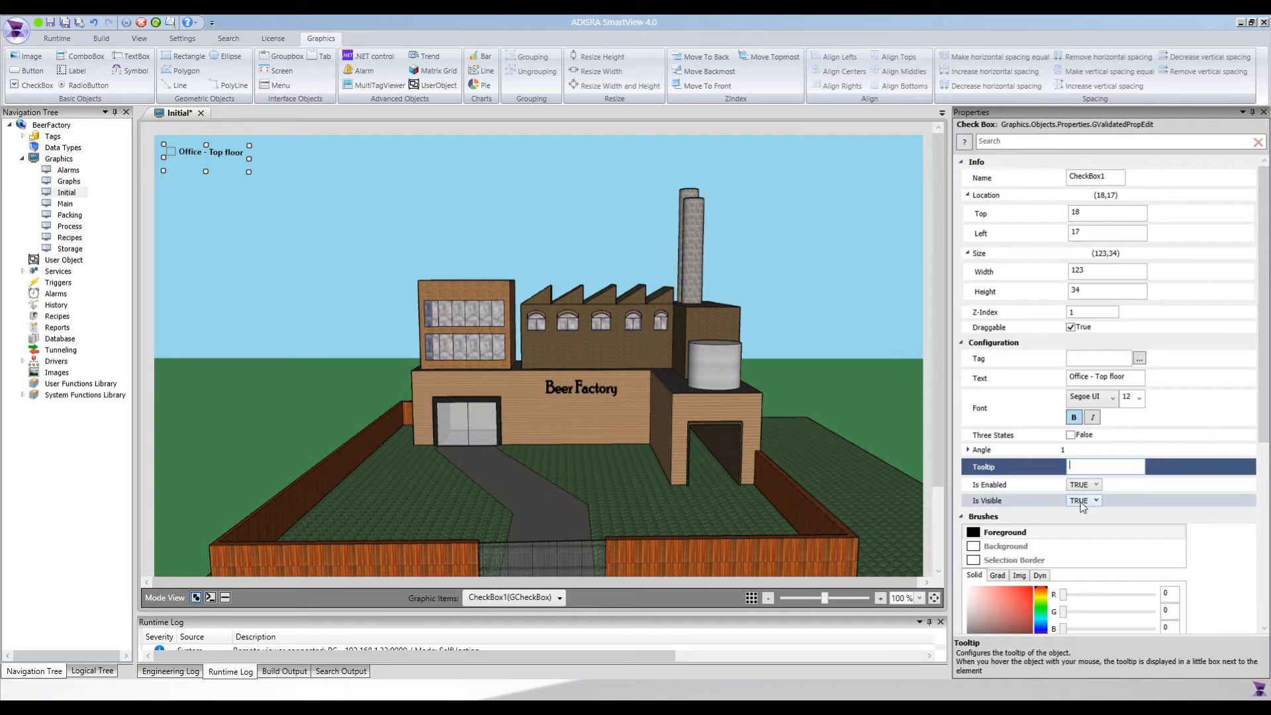
left_click(1094, 484)
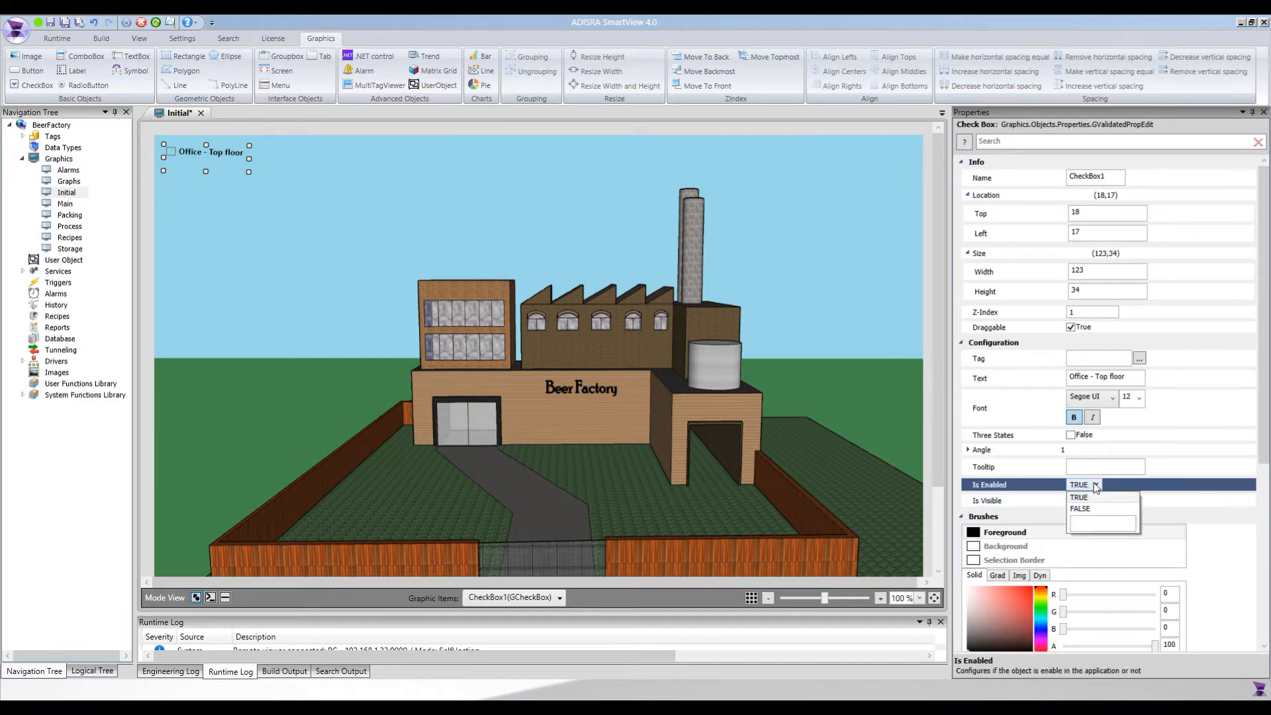
left_click(1093, 484)
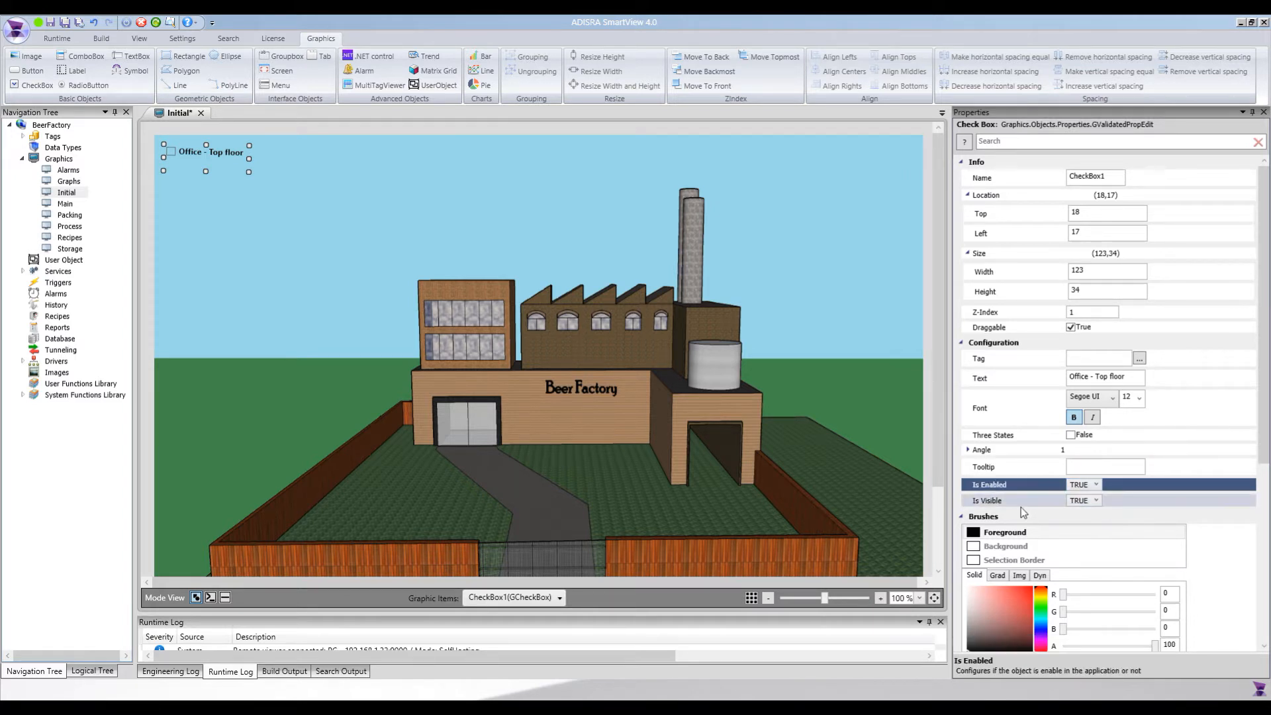
left_click(1097, 484)
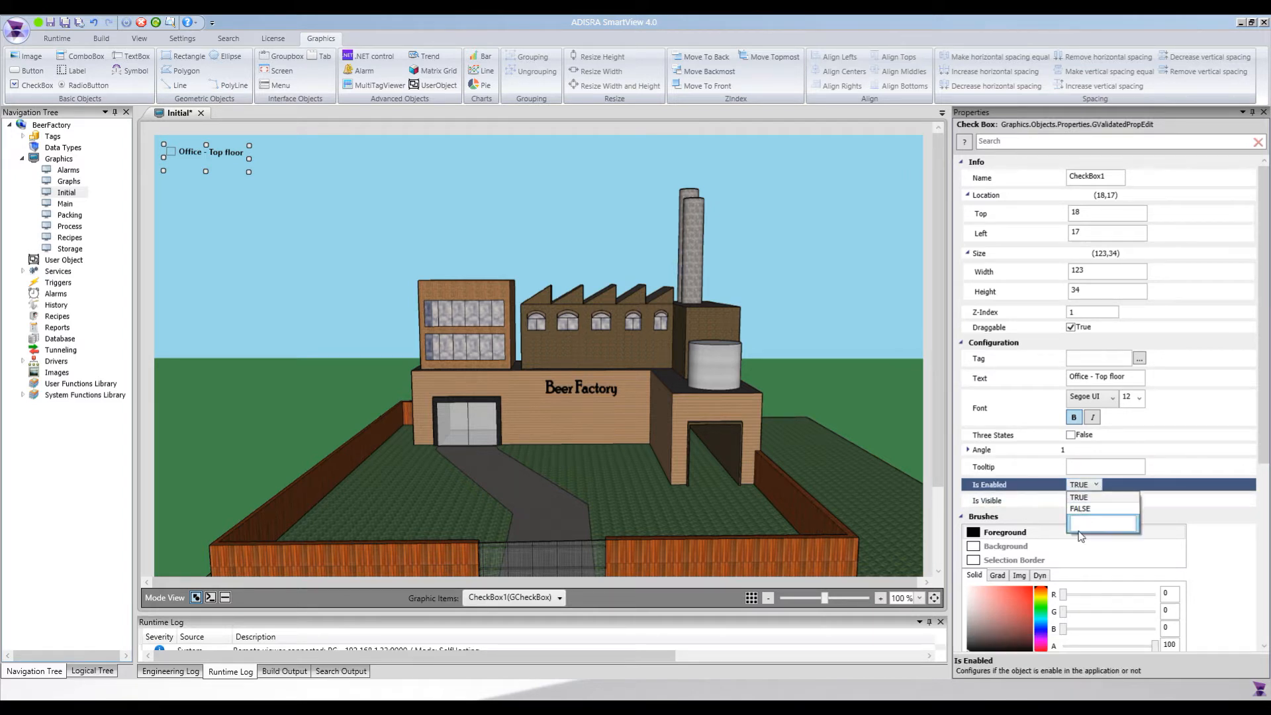
left_click(1043, 497)
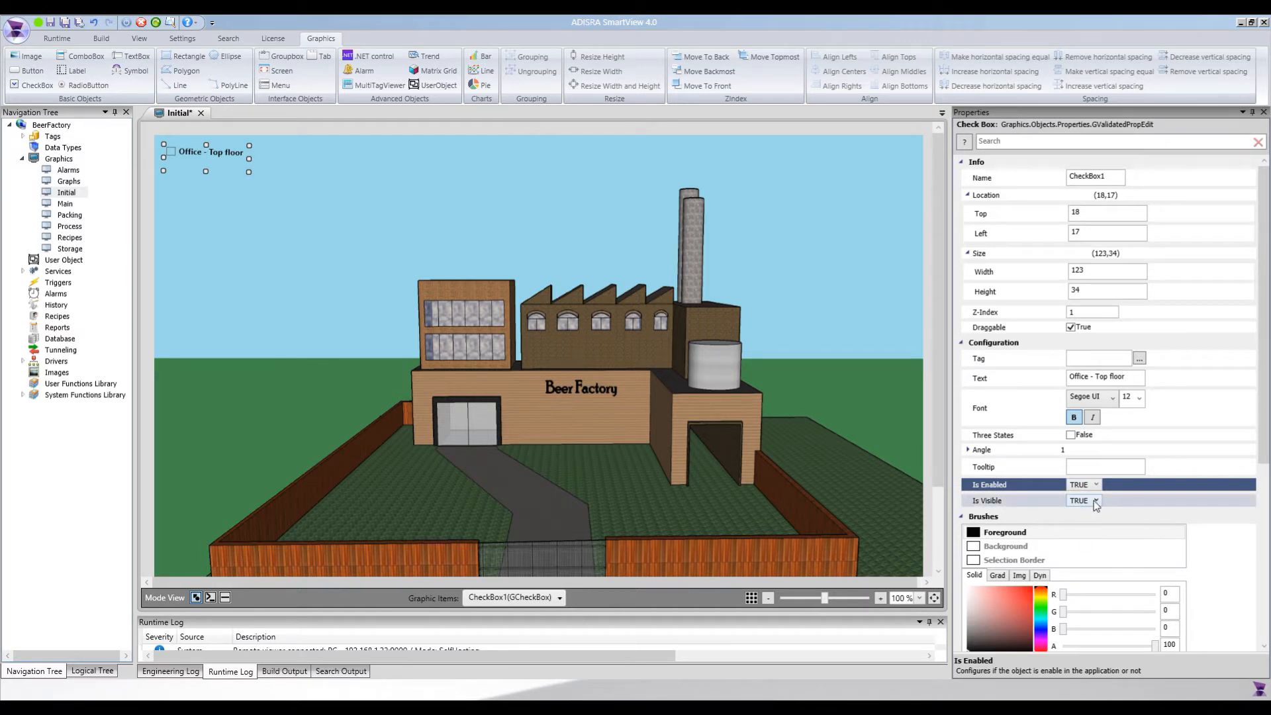
left_click(1014, 560)
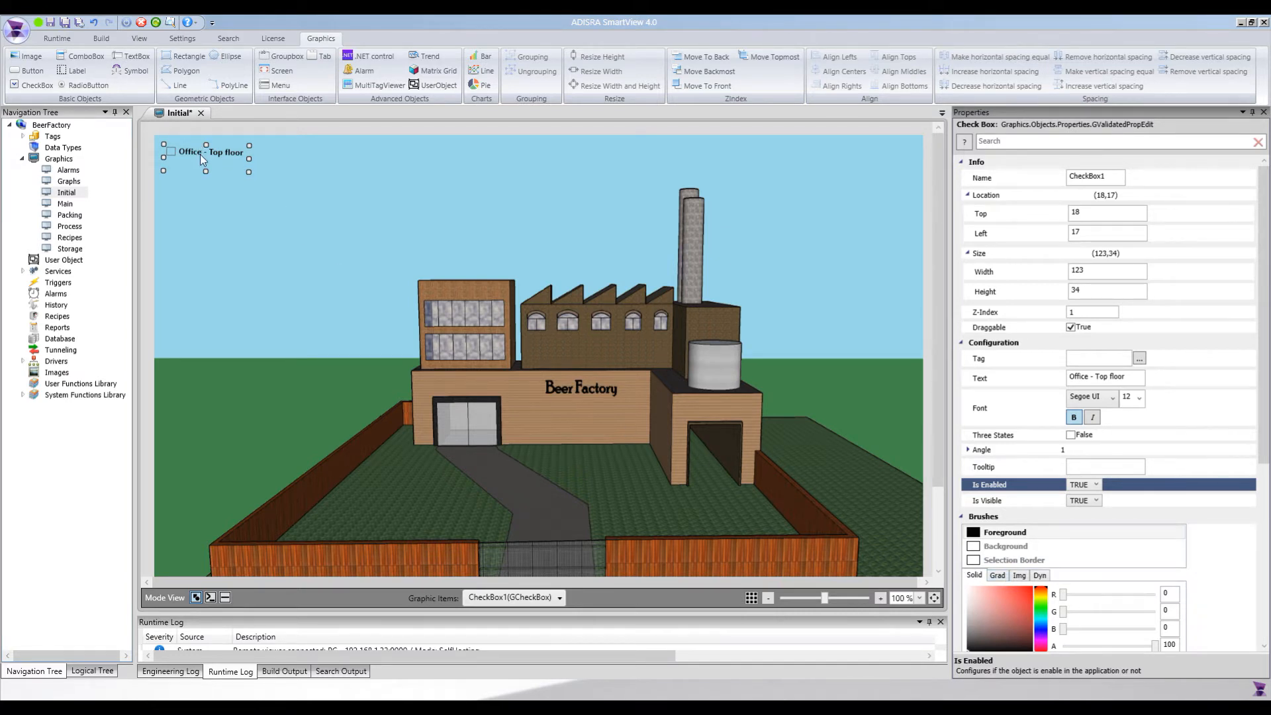
left_click(1102, 466)
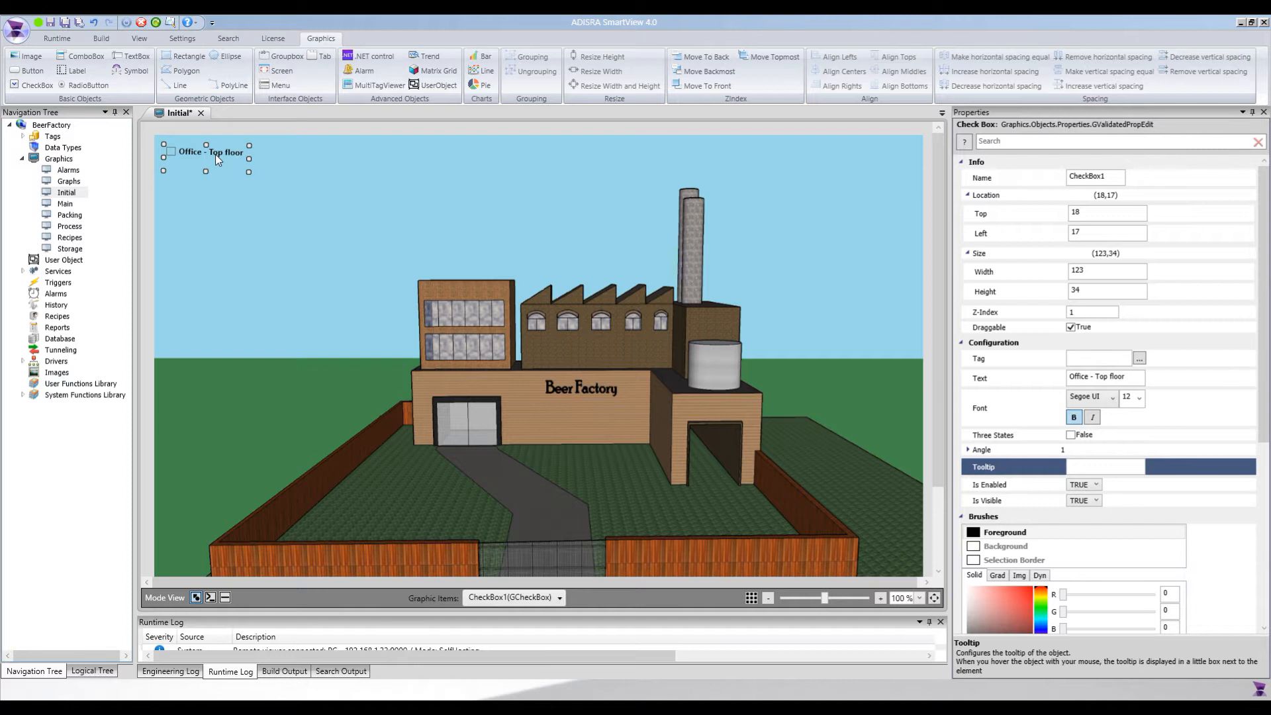
Paste seven copies of the "Office - Top floor" check box and nudge each one into a vertical column below the original
key("ctrl+v")
key("Left")
key("Left")
key("ctrl+v")
key("Left")
key("Left")
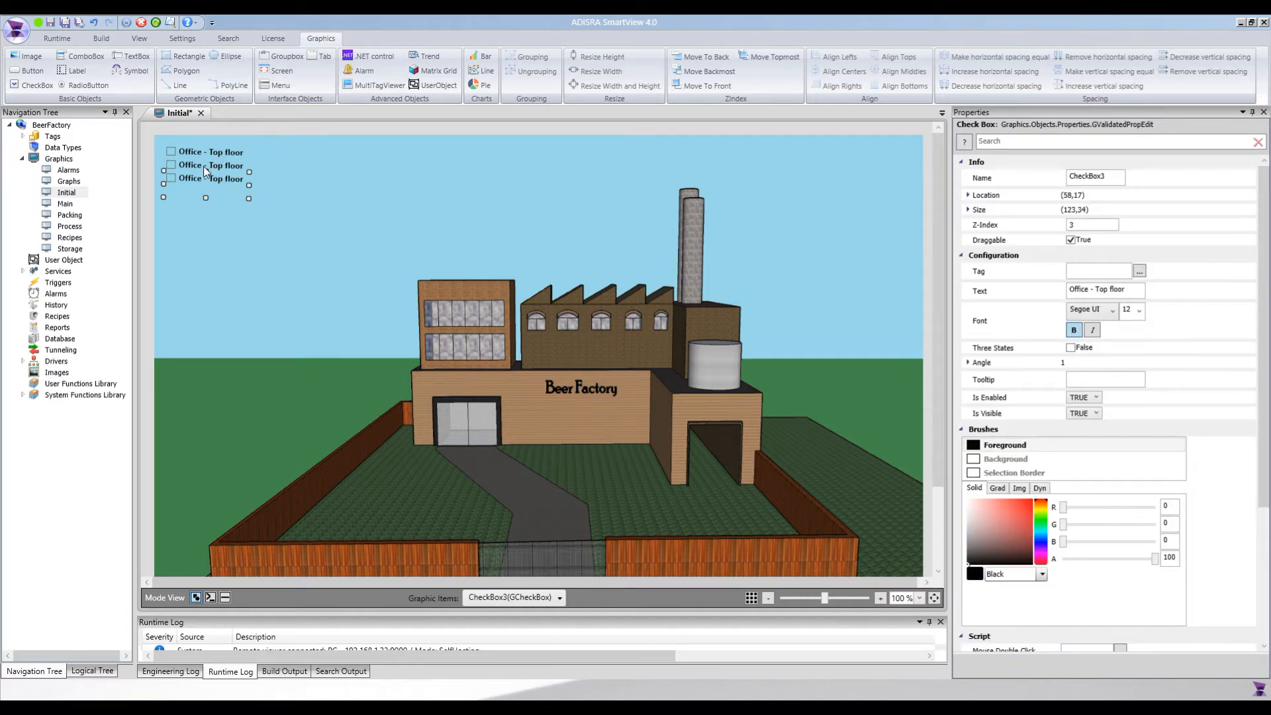
key("ctrl+v")
key("Left")
key("Left")
key("ctrl+v")
key("Left")
key("Left")
key("ctrl+v")
key("Left")
key("Left")
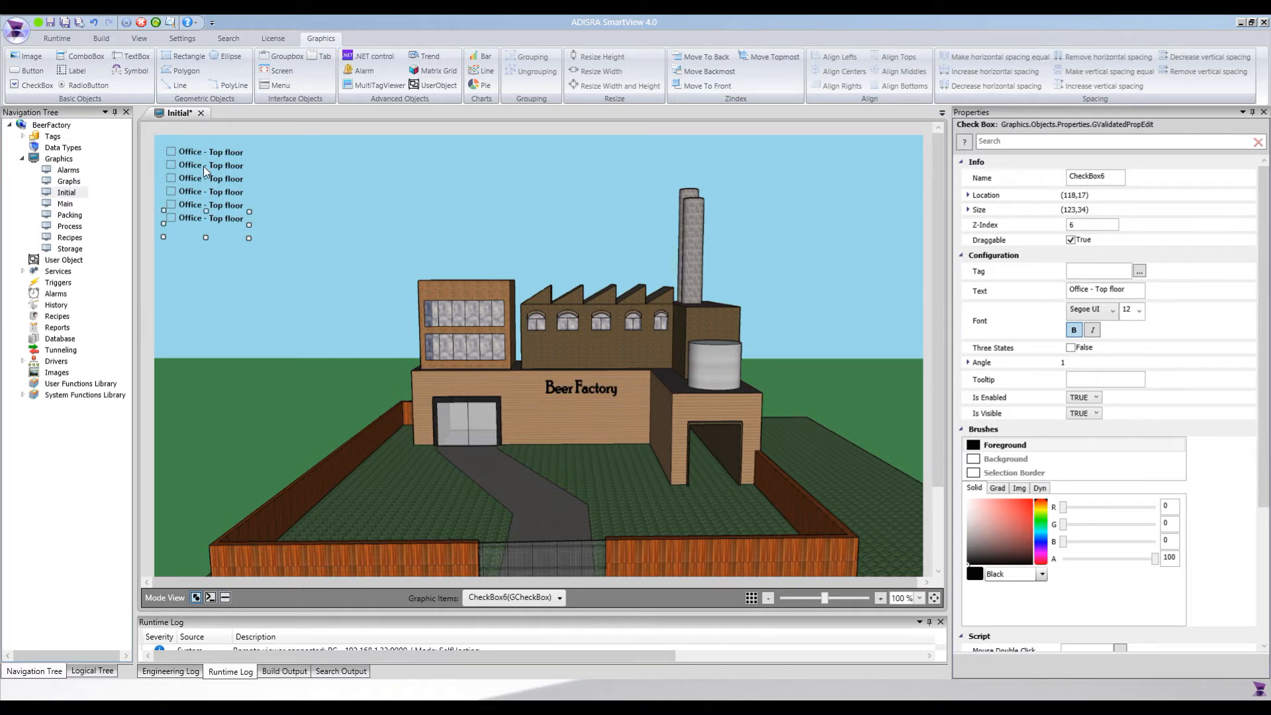
key("ctrl+v")
key("Left")
key("Left")
key("ctrl+v")
key("Left")
key("Left")
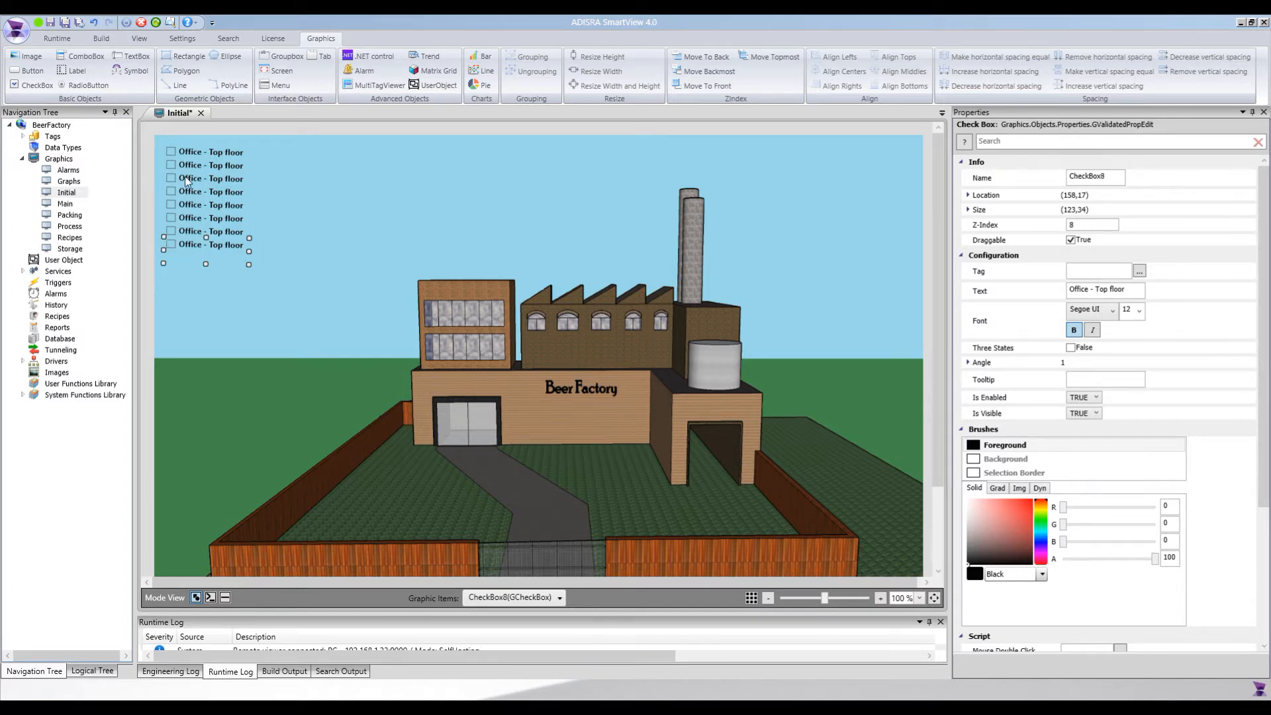
Change the second check box's text to "Office - Bottom floor"
left_click(211, 165)
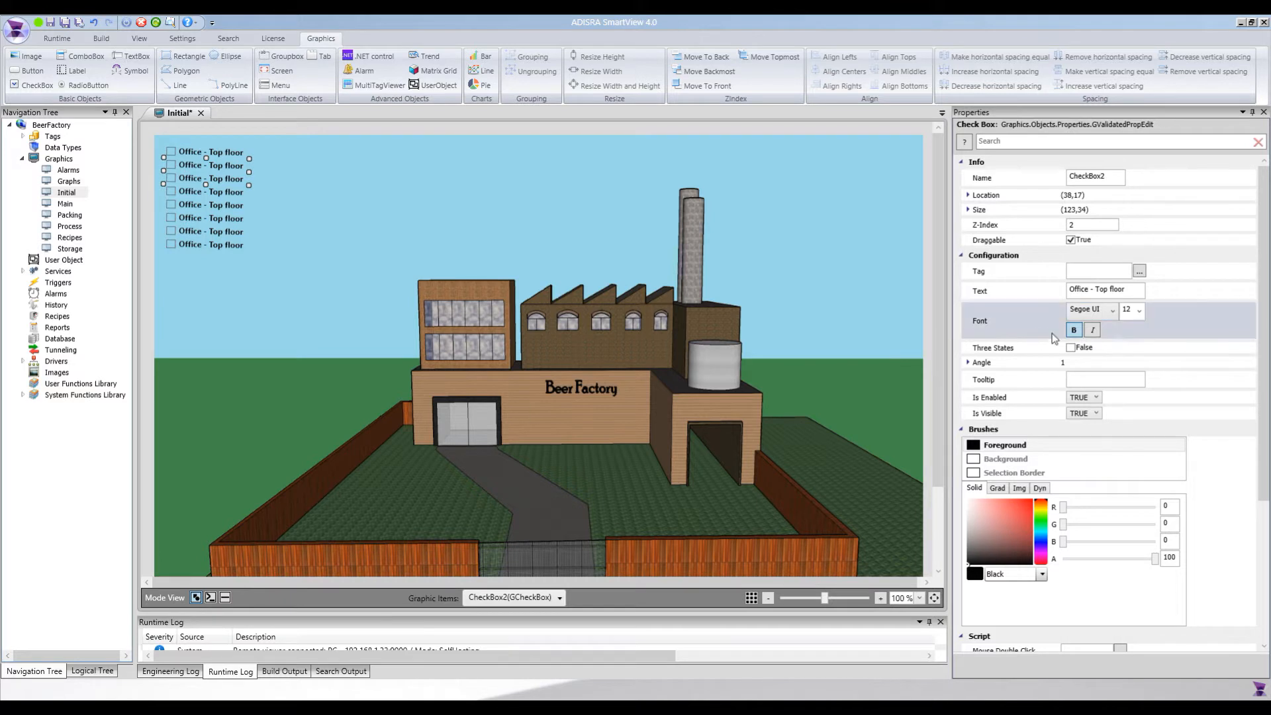
left_click(1099, 292)
key("Left")
key("Right")
double_click(1096, 289)
type("Bo")
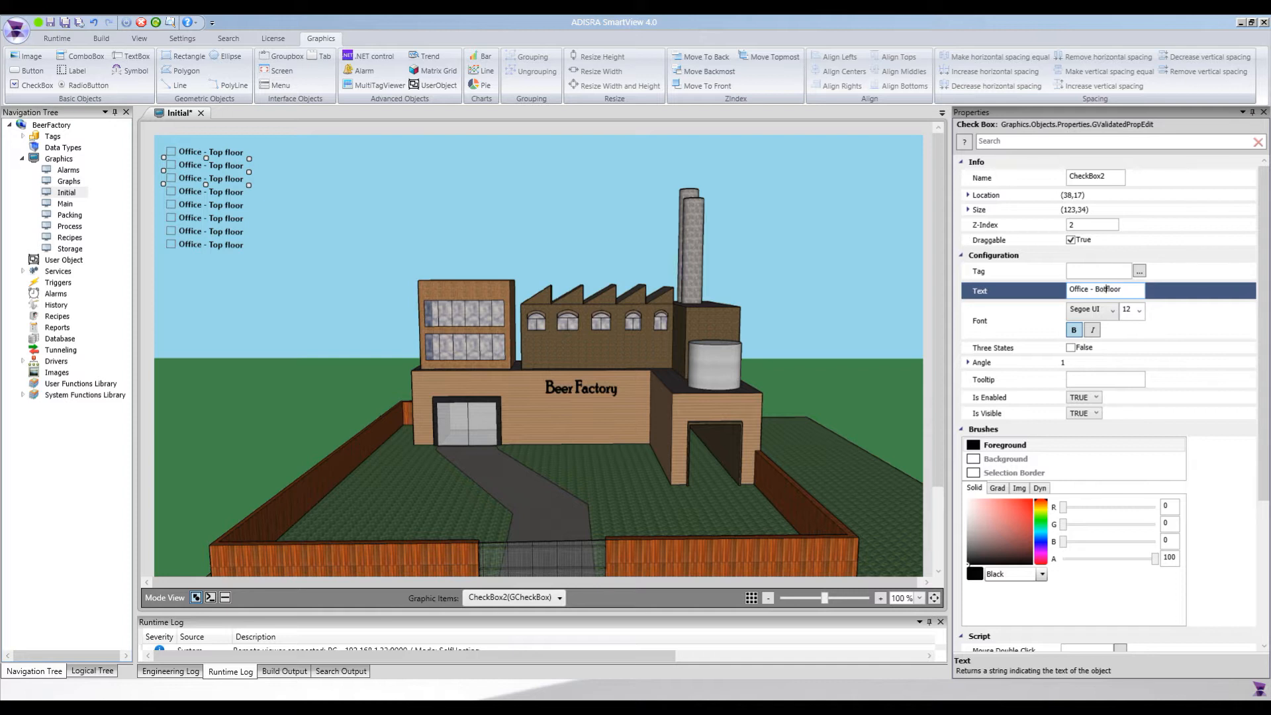
type("ttom")
Change the third check box's text to "Office - Entrance"
left_click(226, 182)
left_click(226, 182)
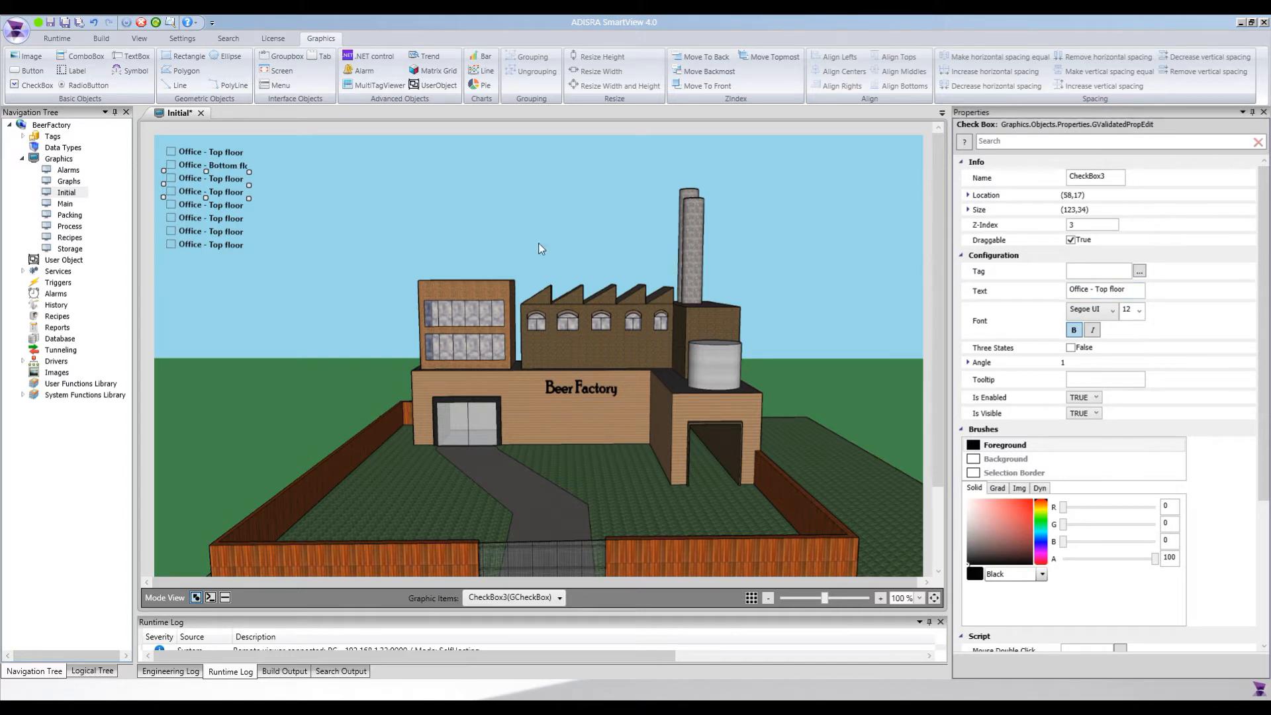
left_click(1100, 289)
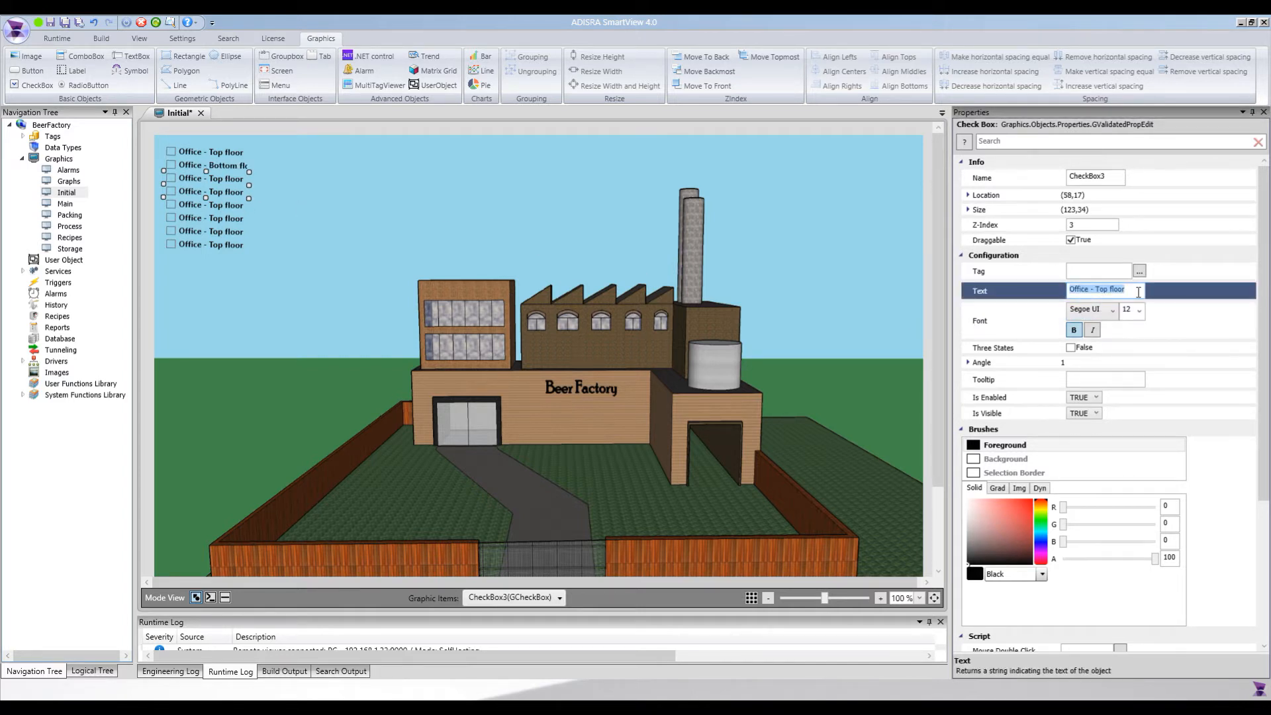
left_click(1138, 292)
key("BackSpace")
key("BackSpace")
key("BackSpace")
key("BackSpace")
key("BackSpace")
key("BackSpace")
key("BackSpace")
key("BackSpace")
key("BackSpace")
type("Entrance")
Change the fourth check box's text to "Factory - 1st window"
left_click(190, 207)
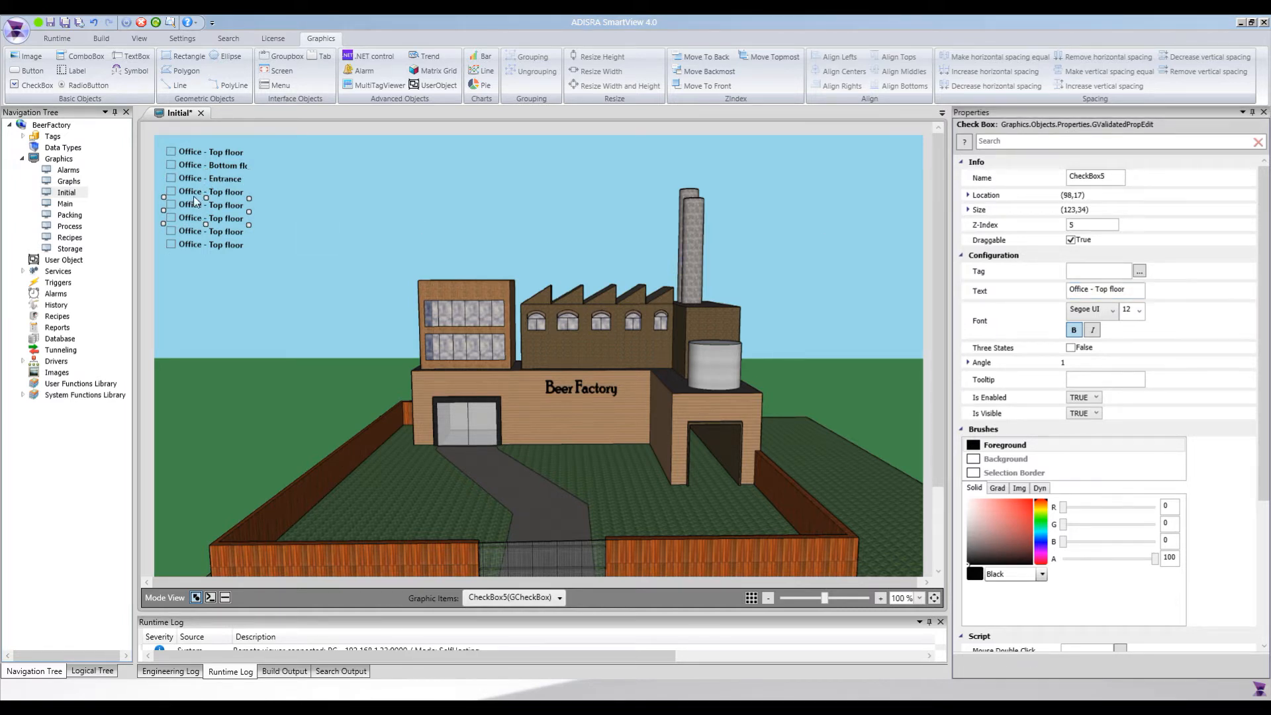
left_click(1097, 289)
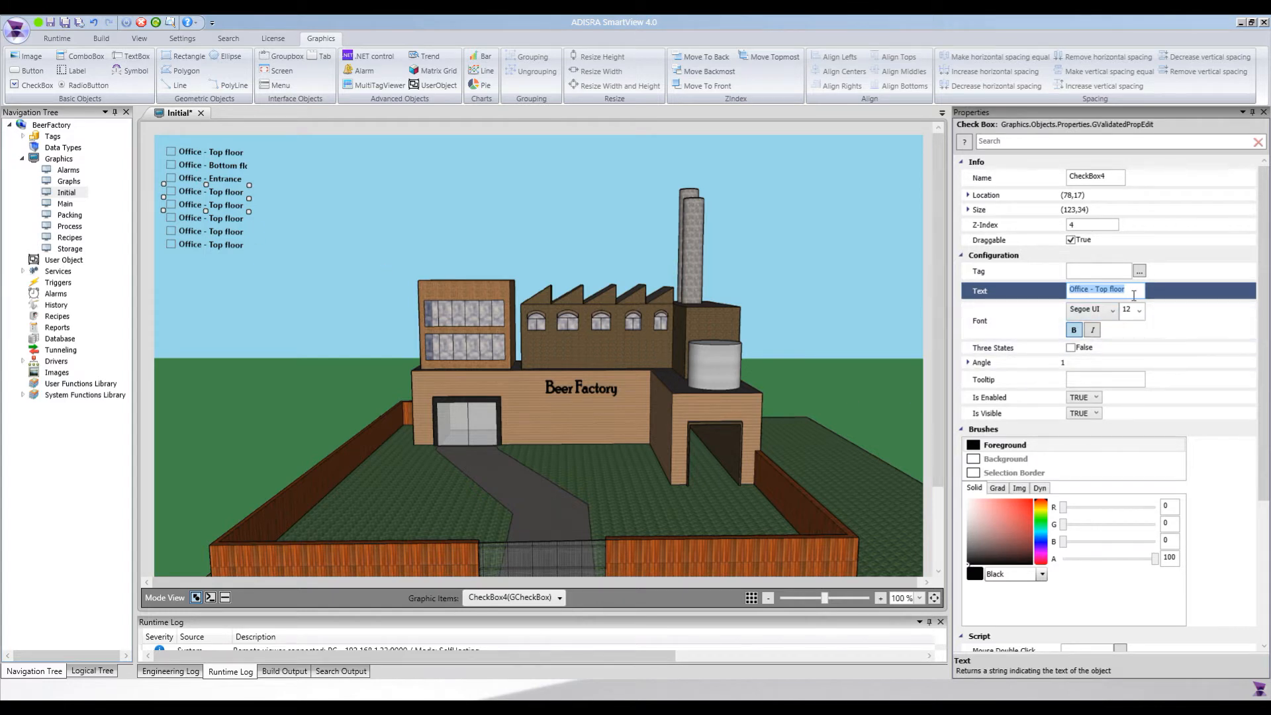
type("Factory - 1st window")
Reuse the fourth check box's text for the fifth one and change it to "Factory - 2nd window"
left_click_drag(1069, 289, 1139, 289)
key("ctrl+c")
left_click(190, 209)
left_click(1049, 289)
key("ctrl+v")
left_click_drag(1100, 289, 1111, 293)
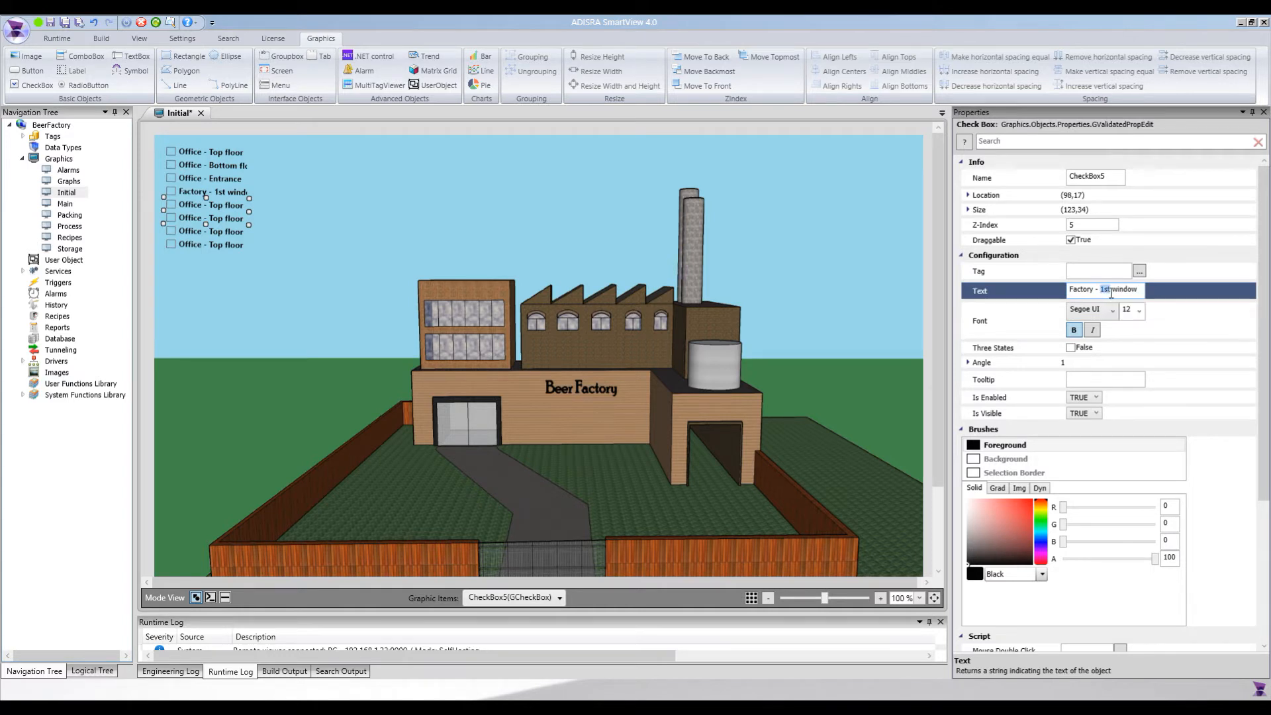
type("2nd")
Replace the sixth check box's text with the copied label and edit it to "Factory - 3rd window"
left_click(219, 222)
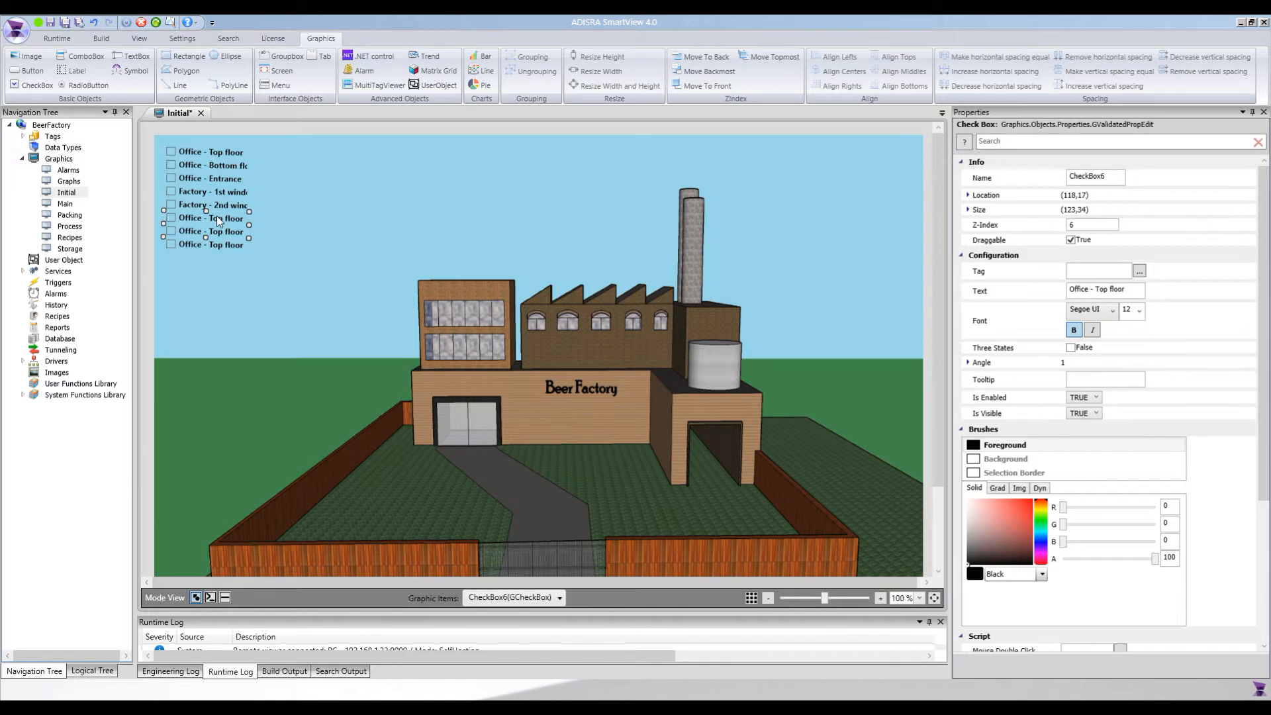
left_click_drag(1066, 289, 1148, 297)
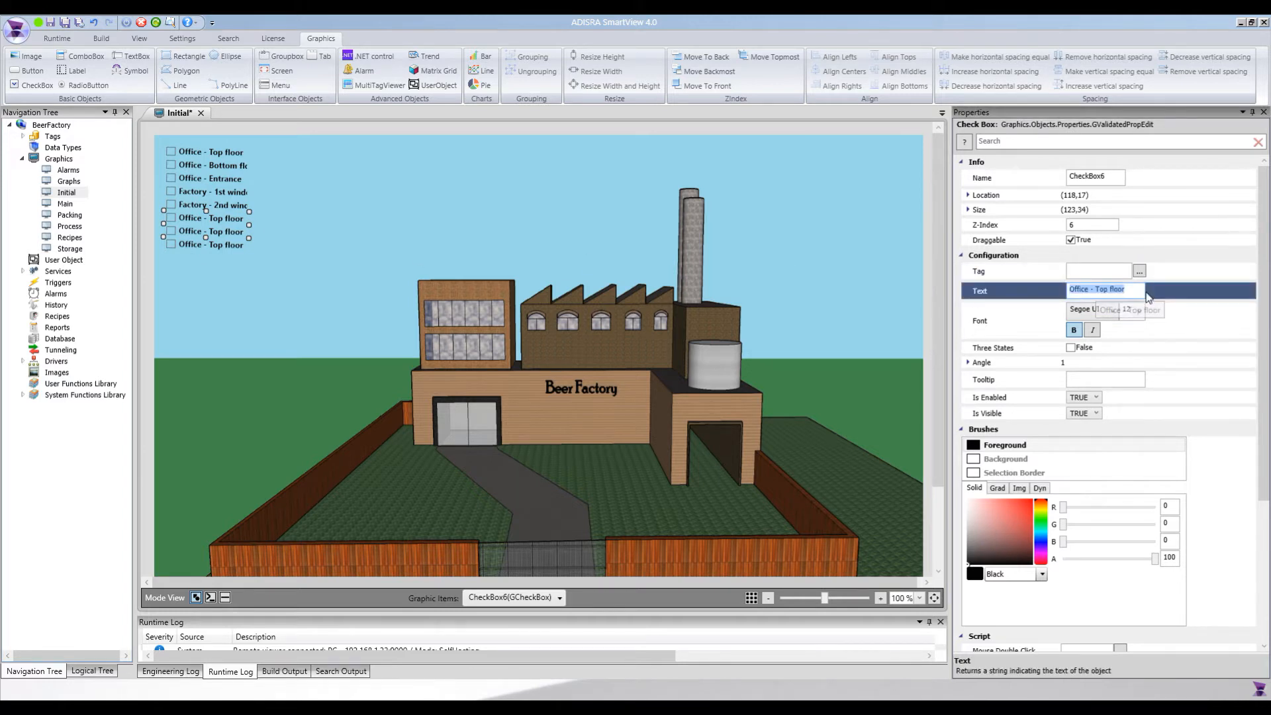
key("ctrl+v")
double_click(1102, 289)
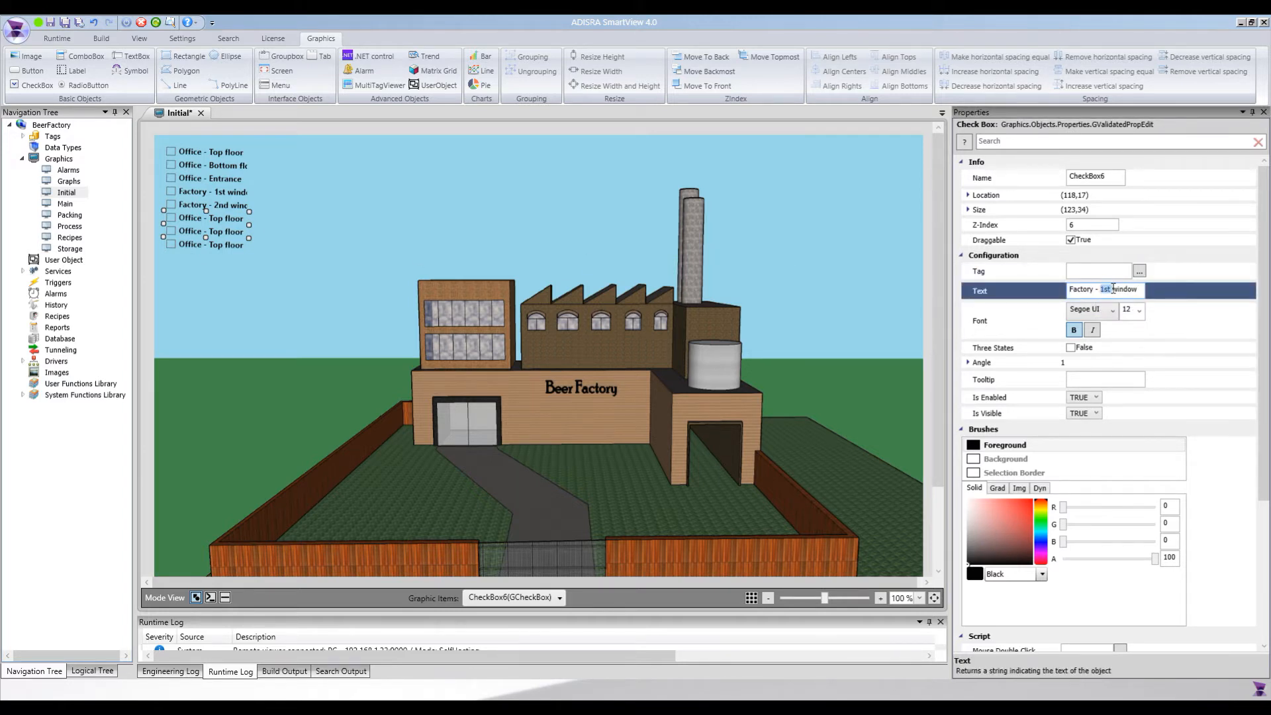
type("3rd")
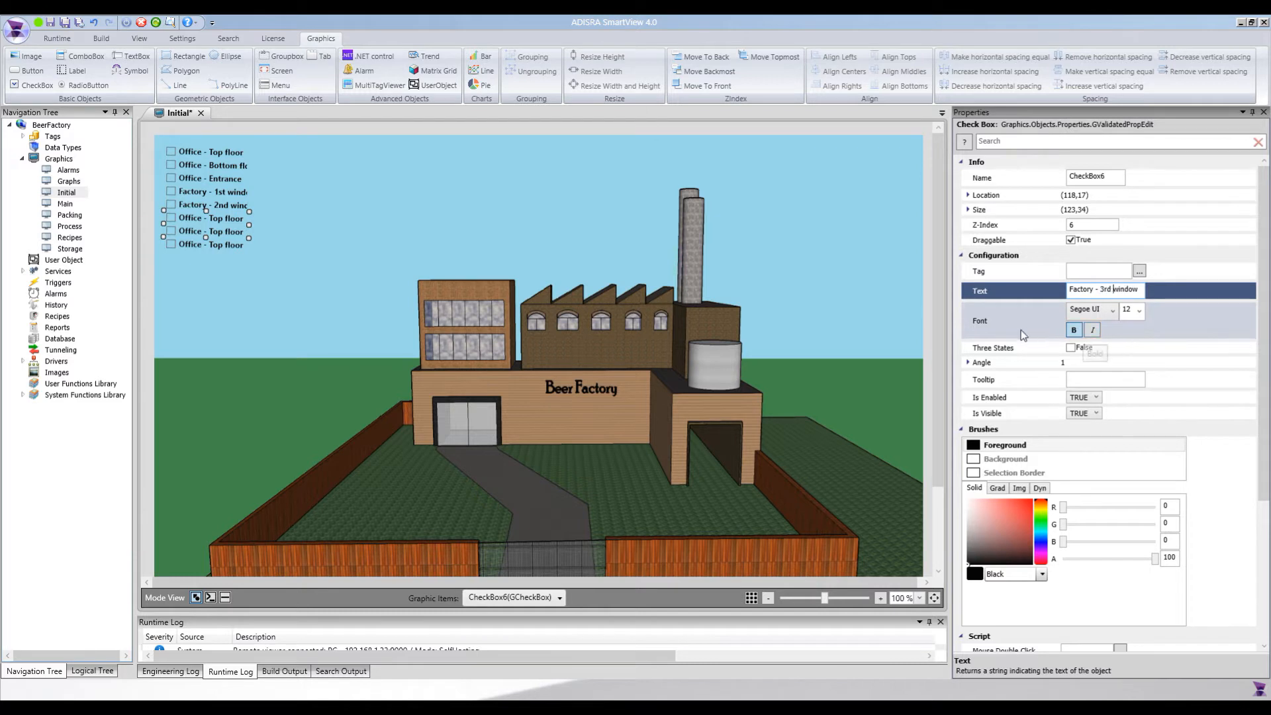
Replace the seventh check box's text with the copied label and edit it to "Factory - 4th window"
left_click(225, 242)
left_click(226, 233)
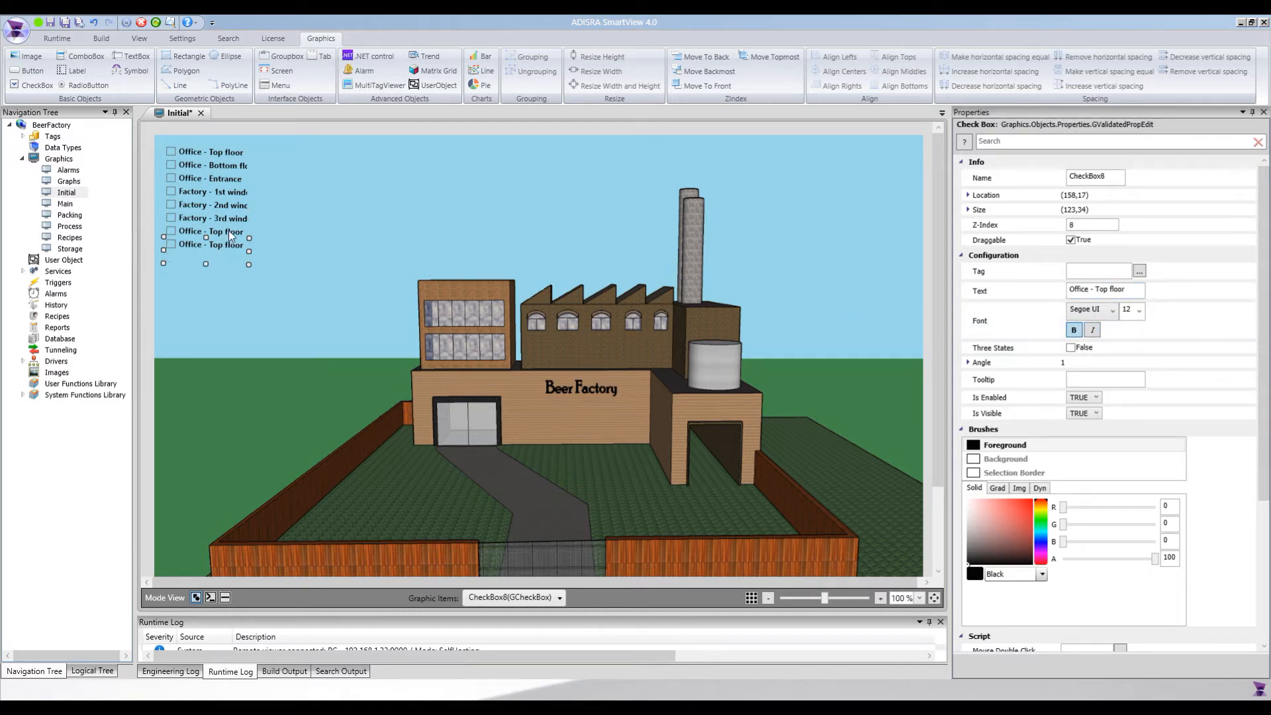
triple_click(1126, 290)
key("ctrl+v")
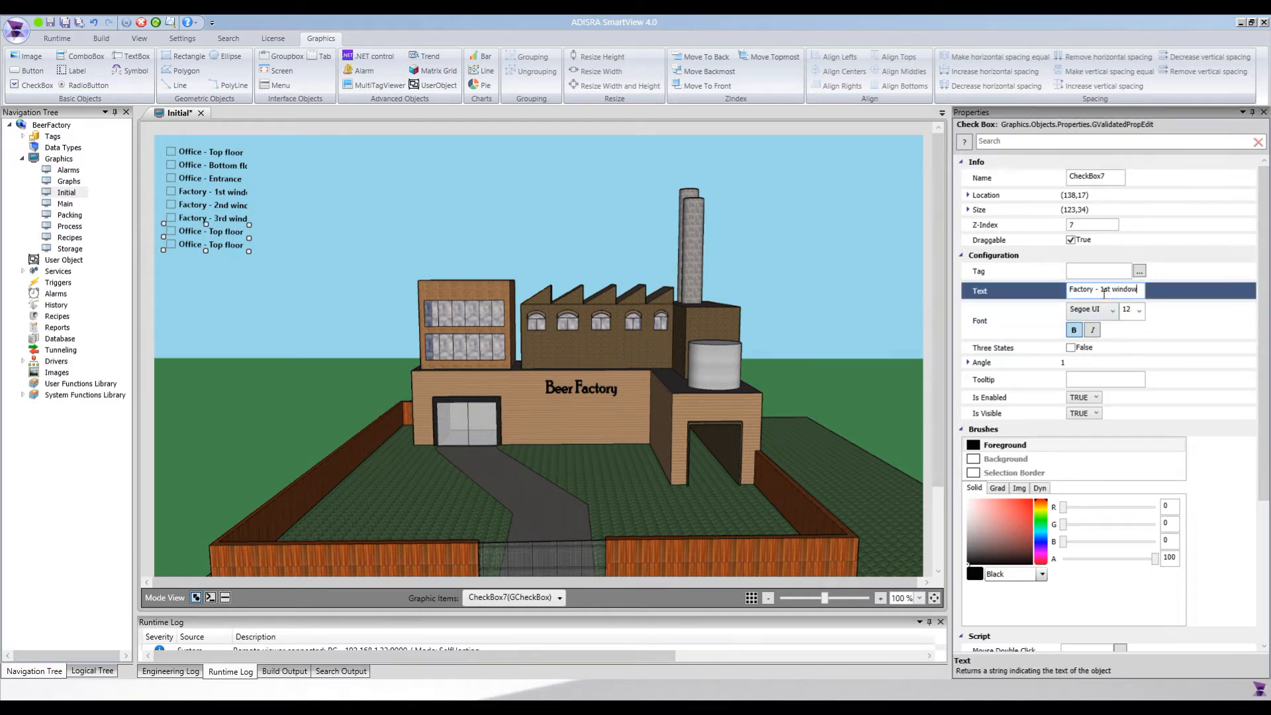
double_click(1109, 291)
type("4th")
Replace the last check box's text with the copied label and edit it to "Factory - 5th window"
left_click(217, 247)
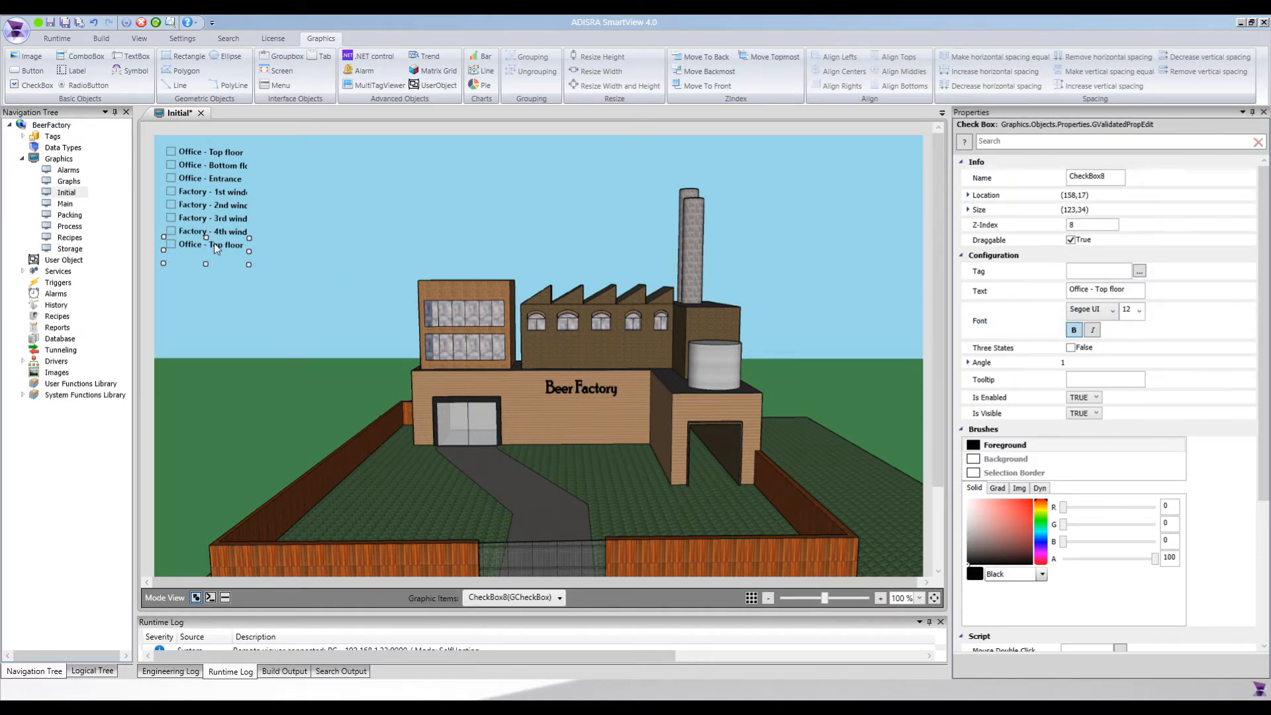
left_click(1124, 293)
type("Factory - 1st window")
double_click(1104, 291)
type("5t")
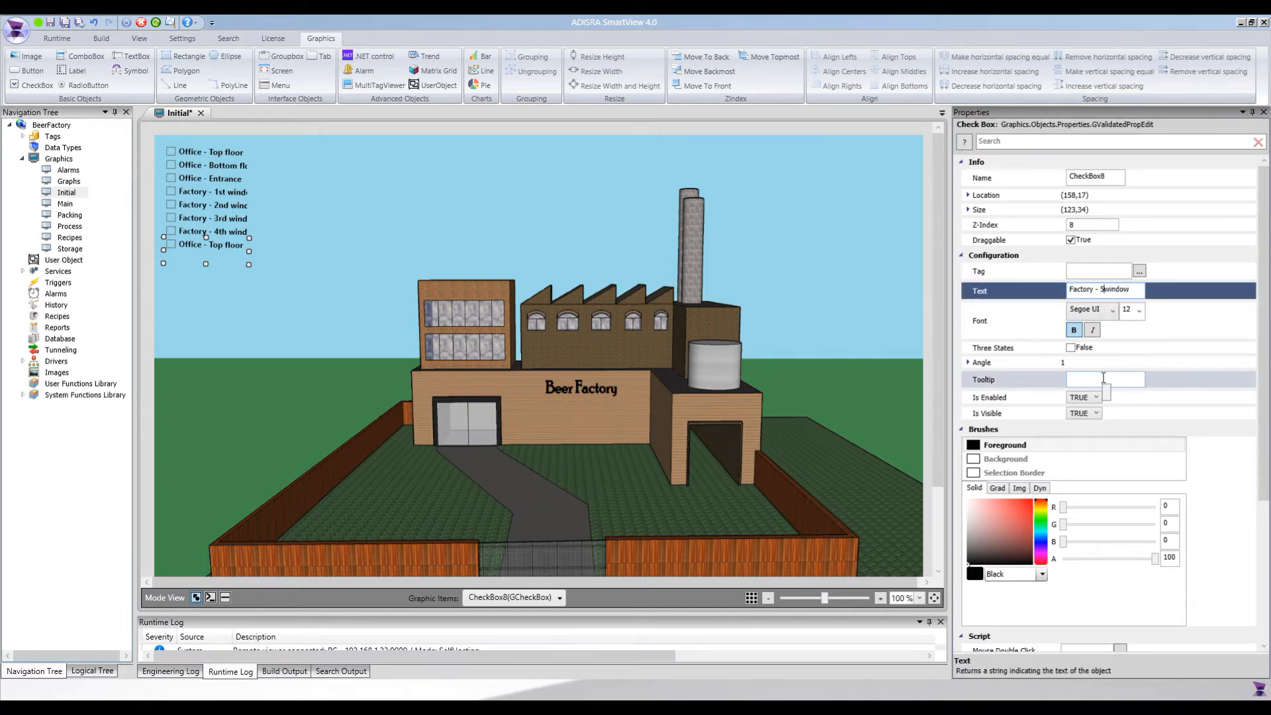
type("h")
key("Return")
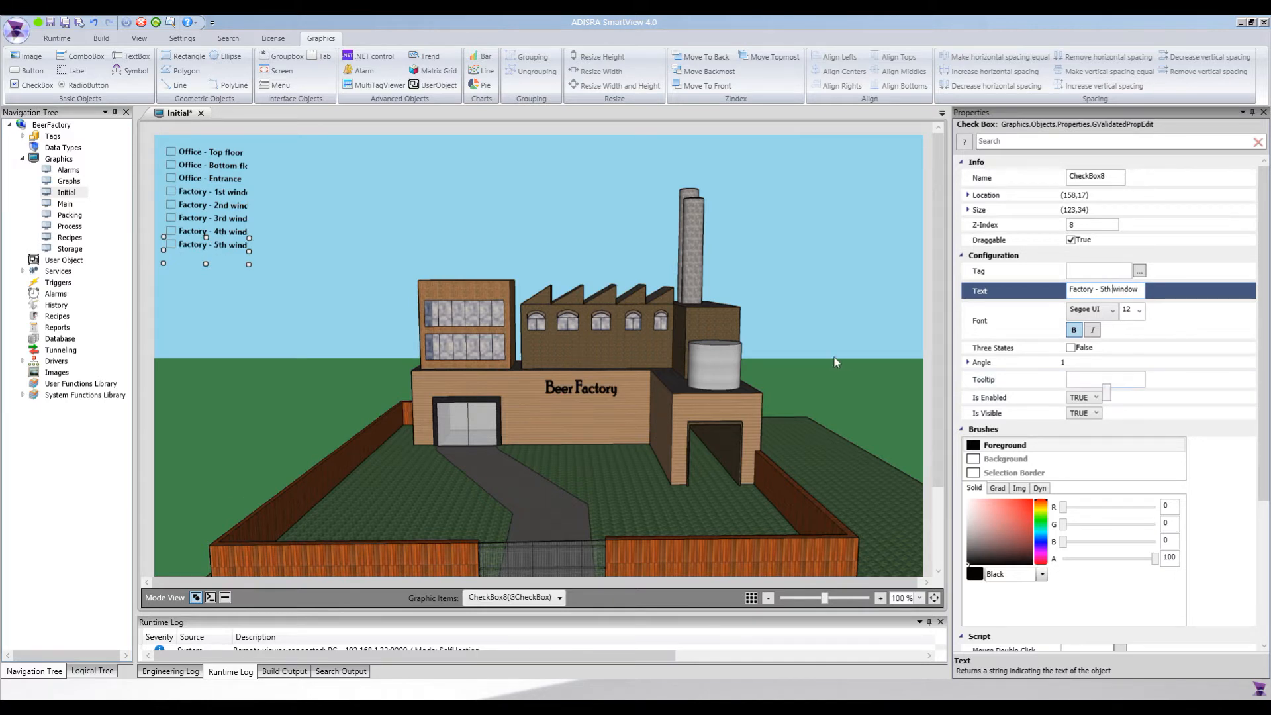
Widen the "Factory - 5th window" check box to about 139 so its whole label fits
left_click(221, 263)
left_click(238, 248)
key("ctrl+z")
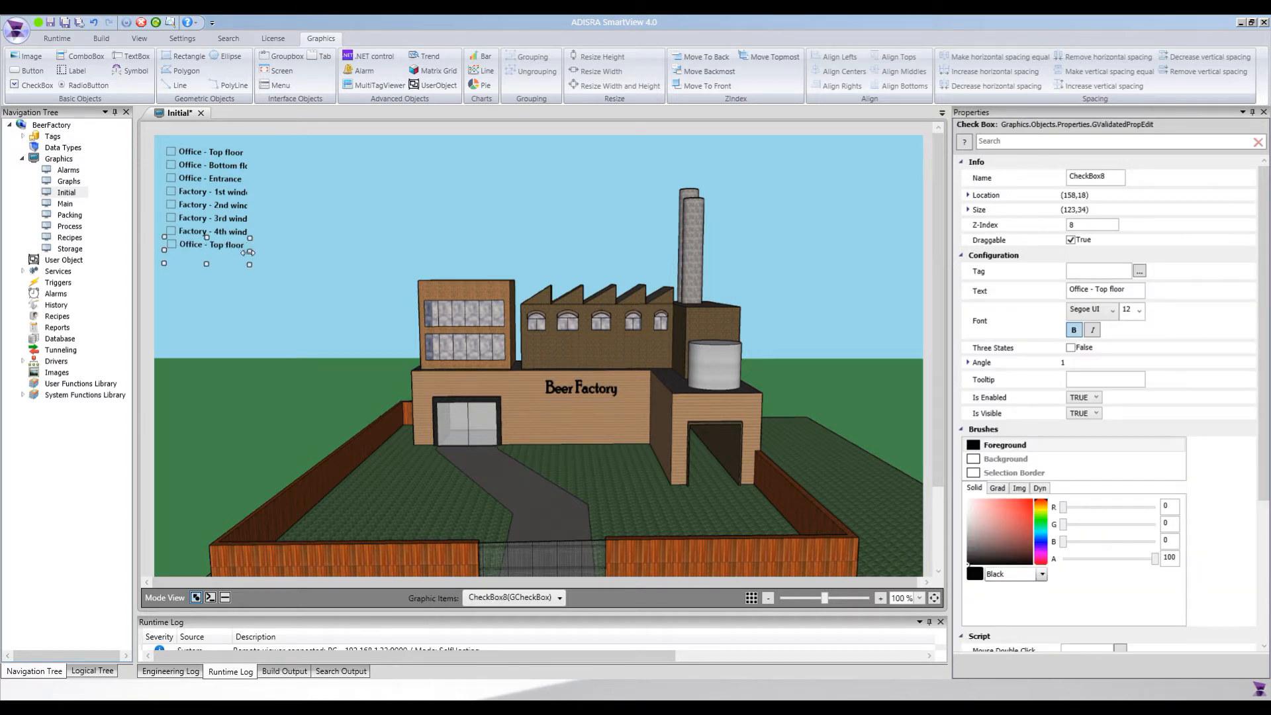
key("ctrl+y")
left_click_drag(248, 253, 260, 254)
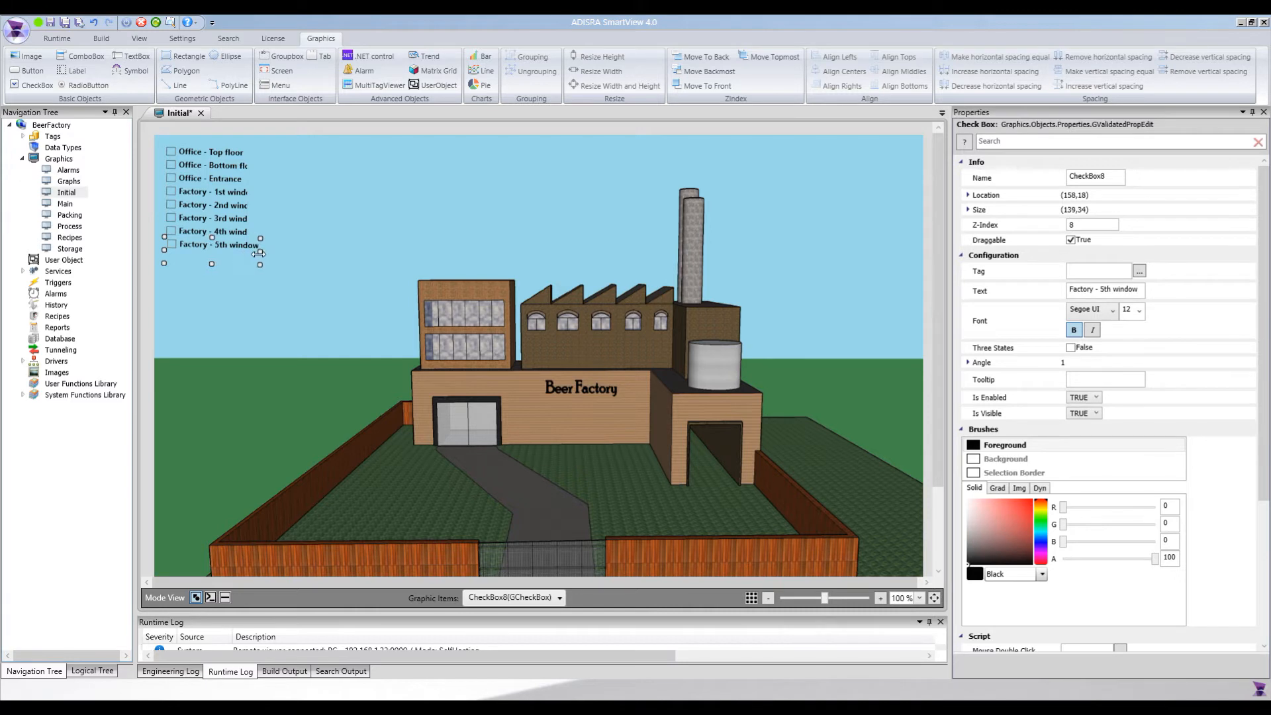
Select all eight check boxes and use Resize Width to match them to the widened "Factory - 5th window" check box
left_click(225, 160)
left_click(226, 176, "ctrl")
left_click(225, 185, "ctrl")
left_click(225, 200, "ctrl")
left_click(229, 225, "ctrl")
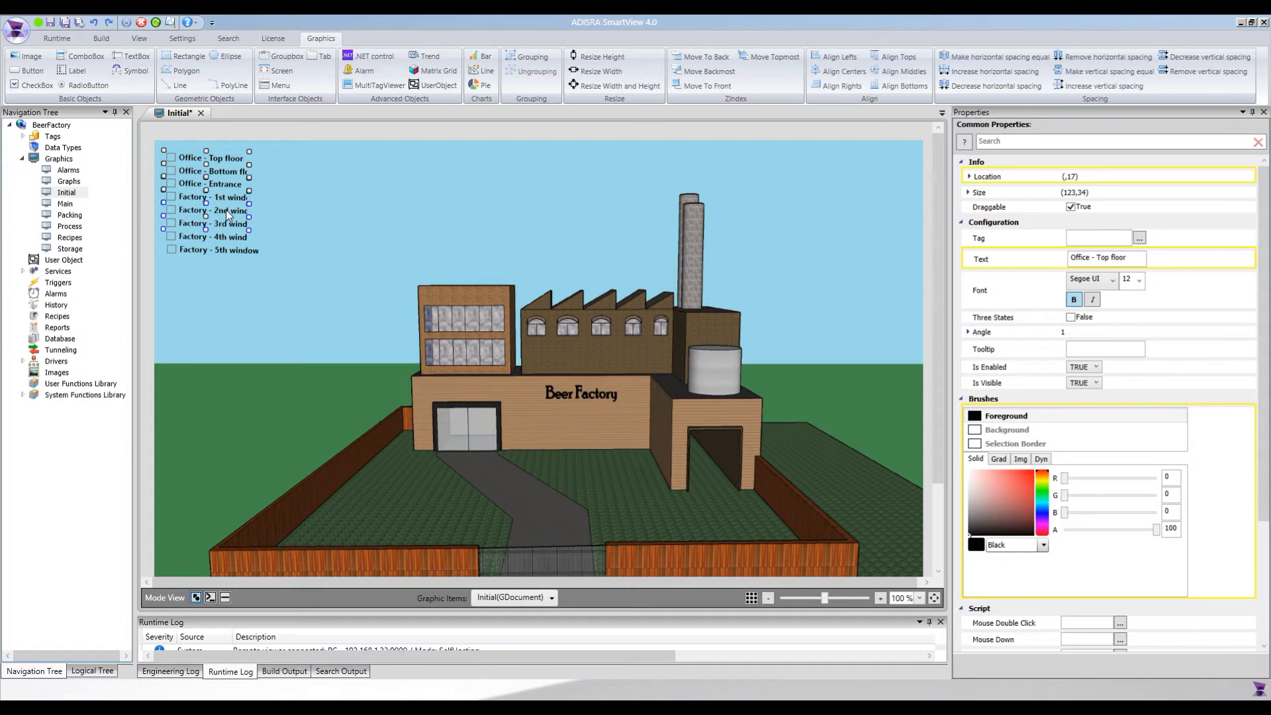
left_click(231, 238, "ctrl")
left_click(251, 253, "ctrl")
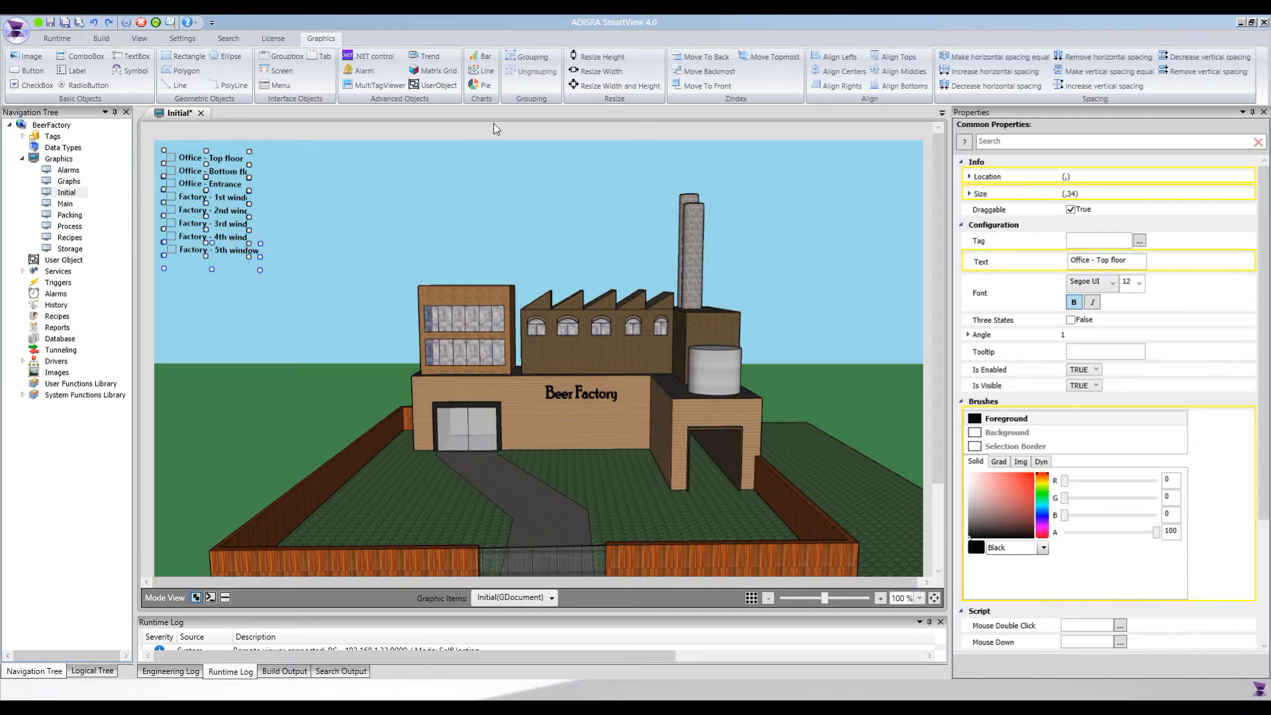
left_click(603, 71)
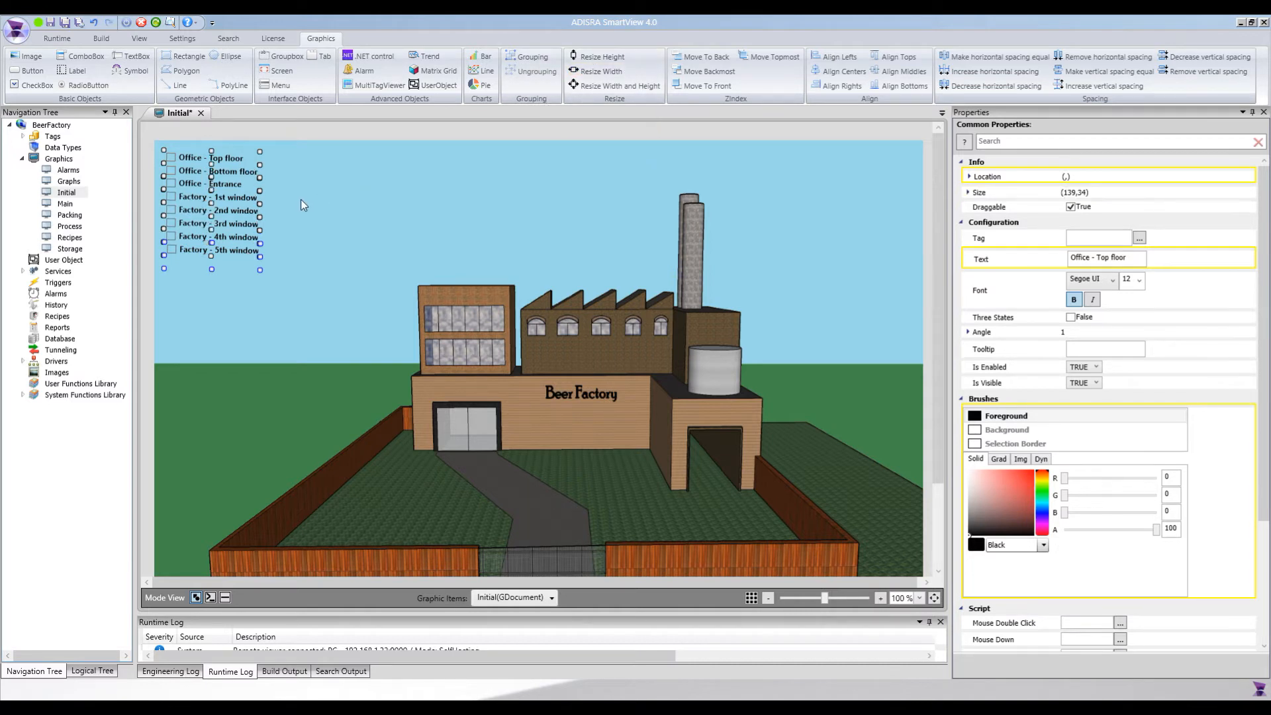
left_click(280, 140)
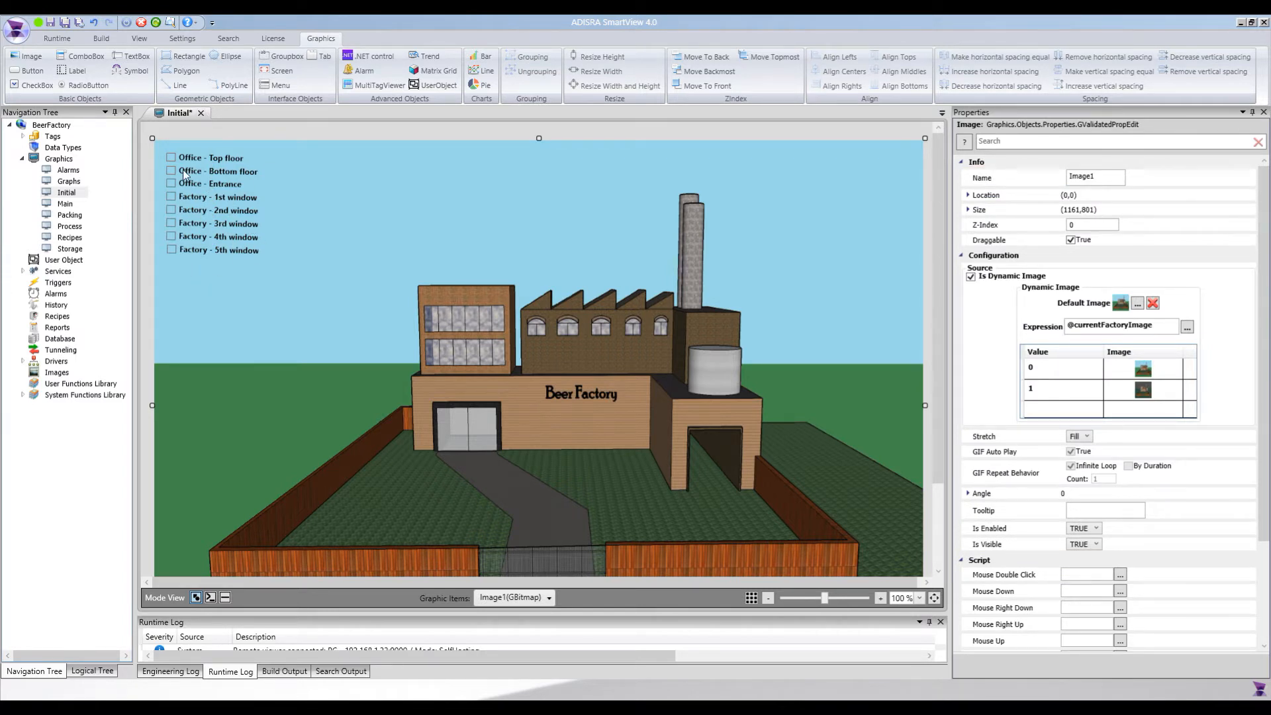
Create a new tags document in the Factory folder under Tags
left_click(220, 249)
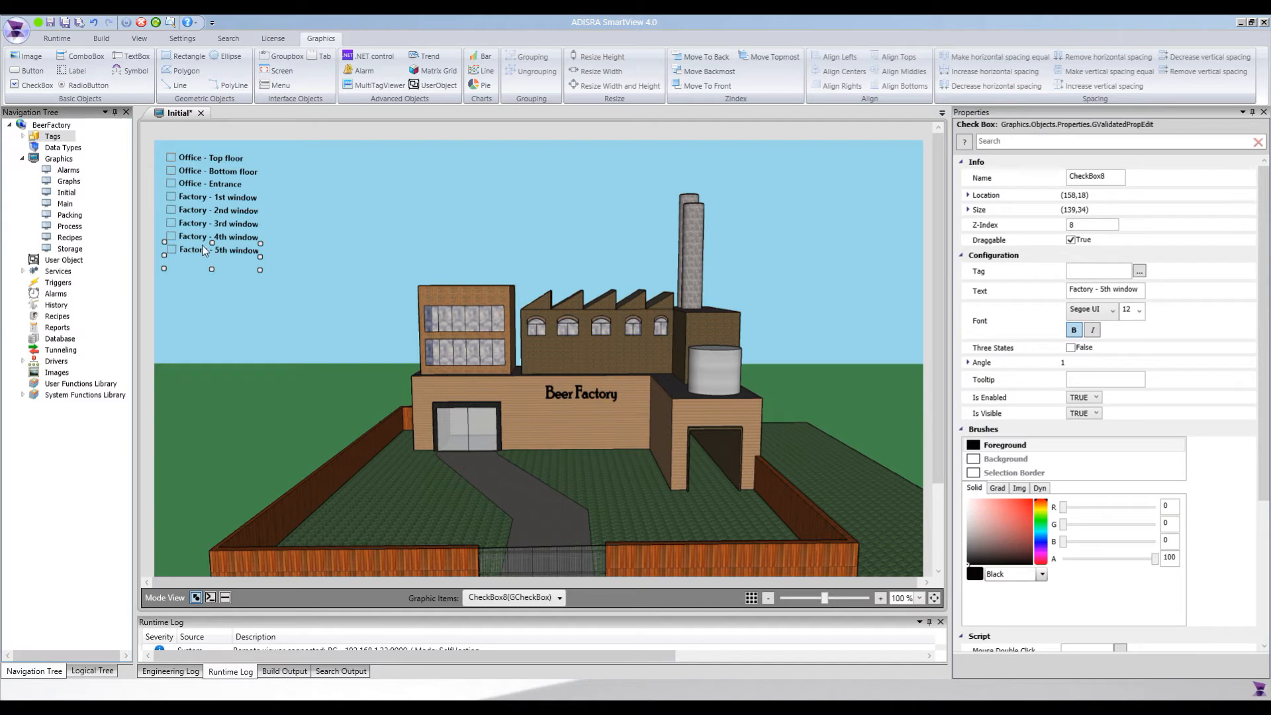
left_click(23, 136)
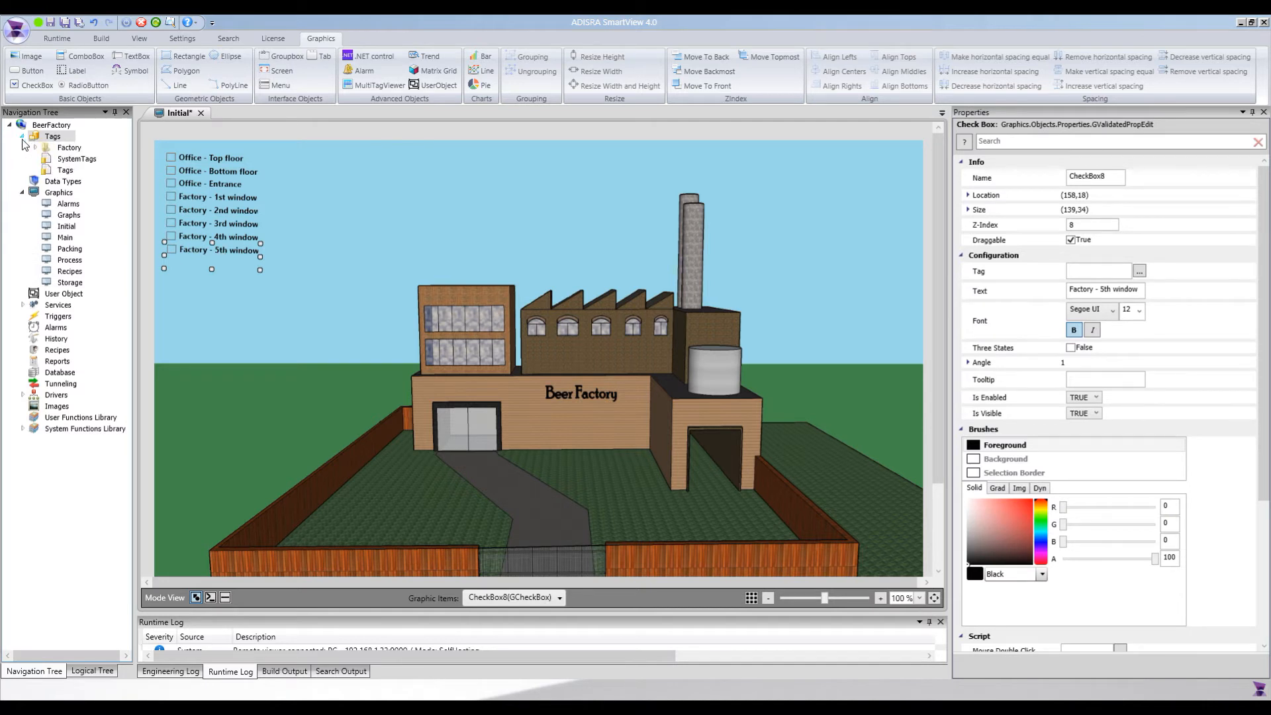
double_click(67, 149)
right_click(71, 152)
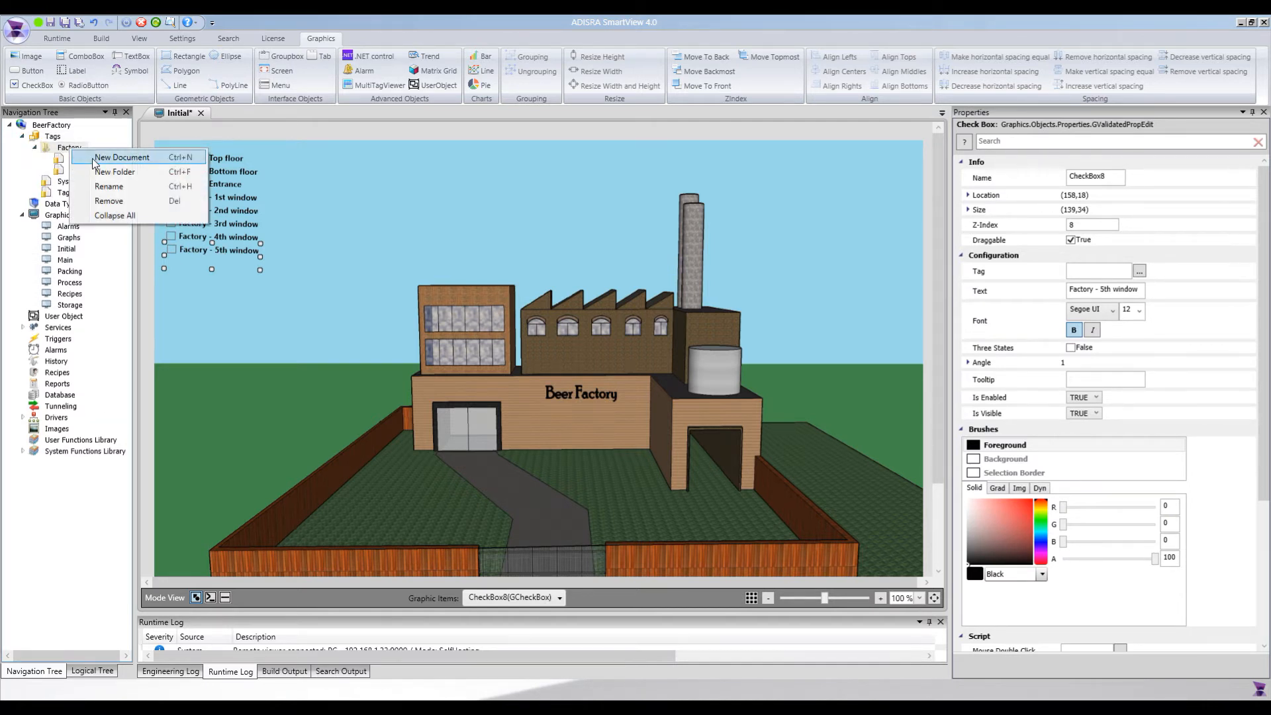
left_click(99, 159)
Insert an Integer tag named OfficeTopFloor in the new tags document
left_click(27, 63)
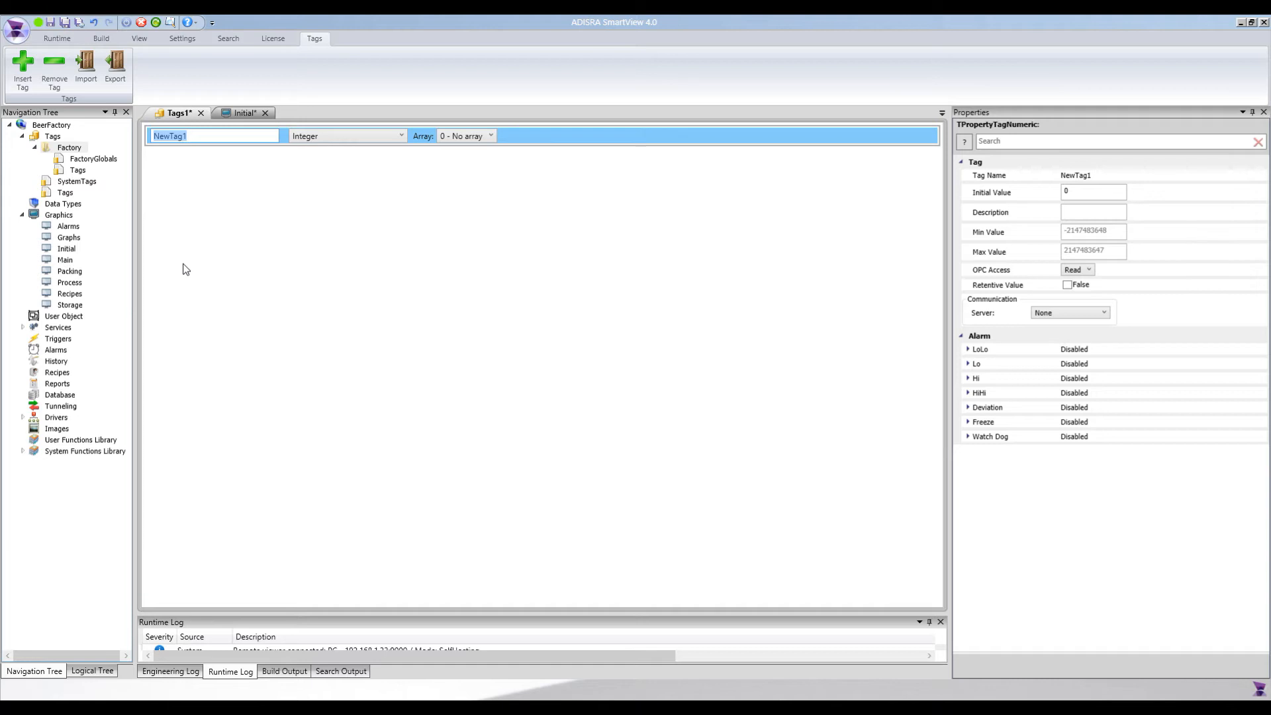
type("OfficeTopFloor")
Insert a second Integer tag named OfficeBottomFloor
left_click(22, 66)
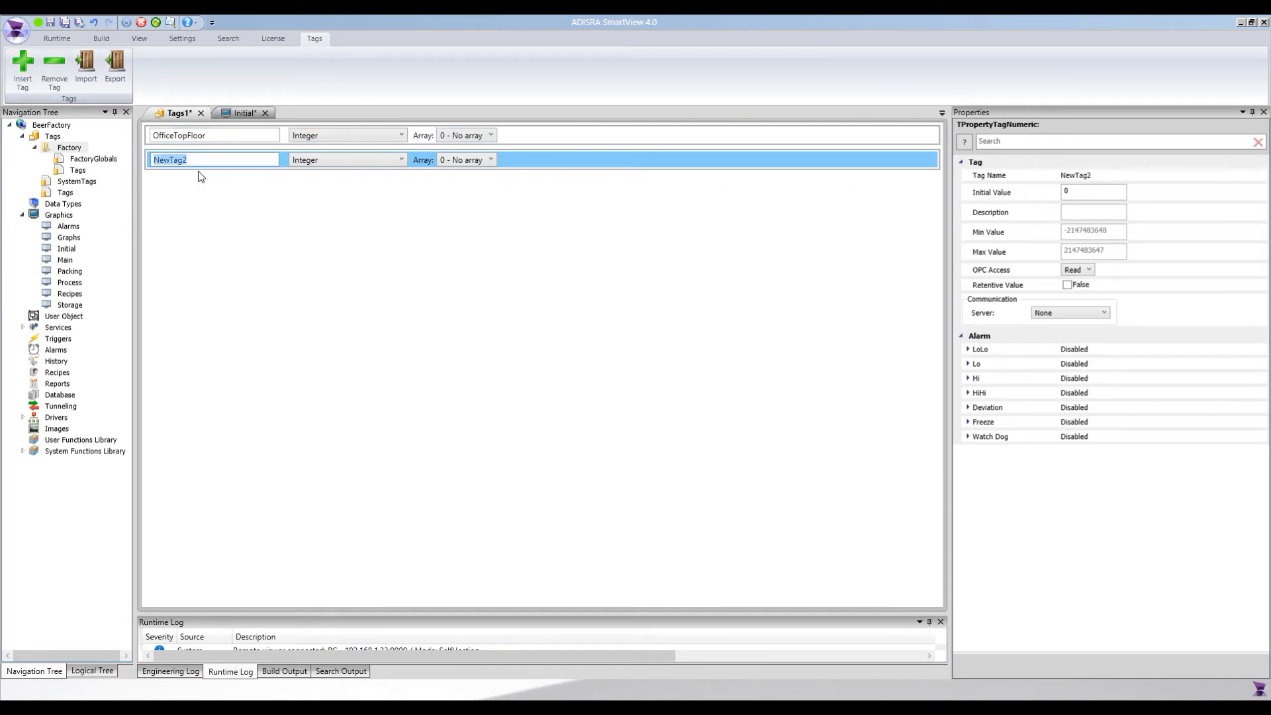
type("Off")
type("iceBottomFloor")
key("Return")
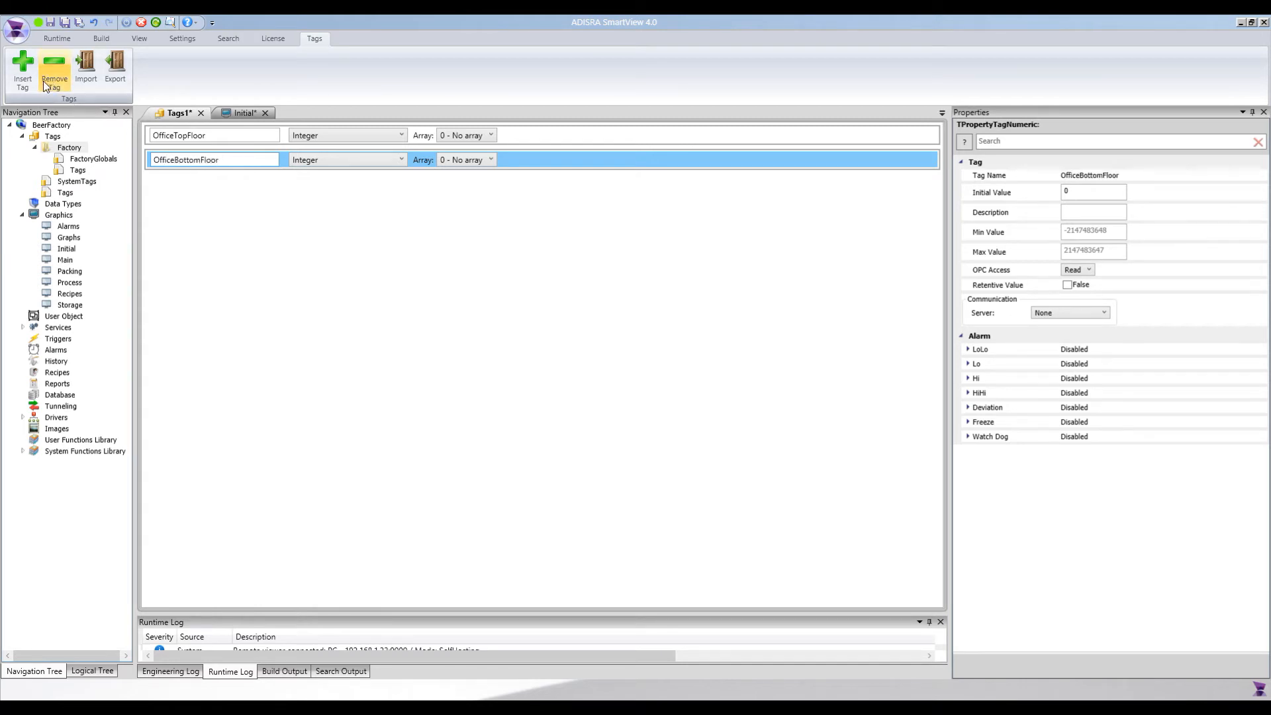
Insert six more Integer tags below OfficeBottomFloor, keeping their default names
left_click(23, 70)
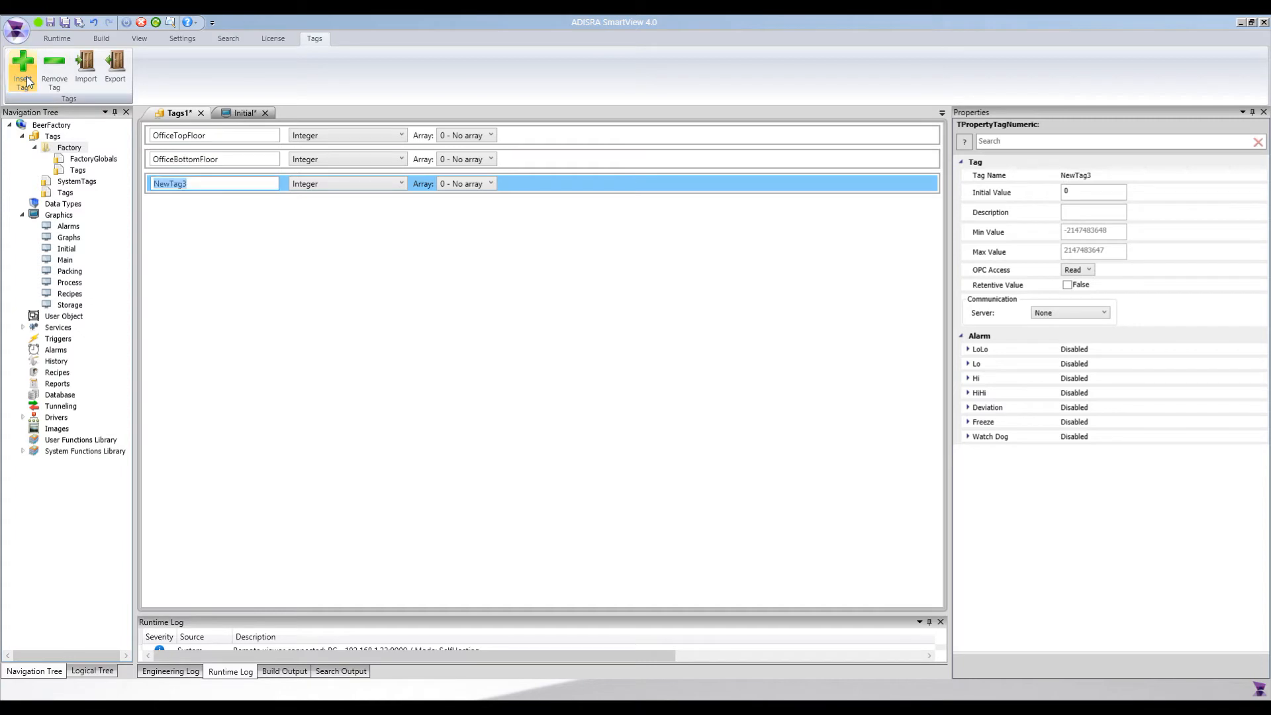
left_click(25, 74)
left_click(25, 74)
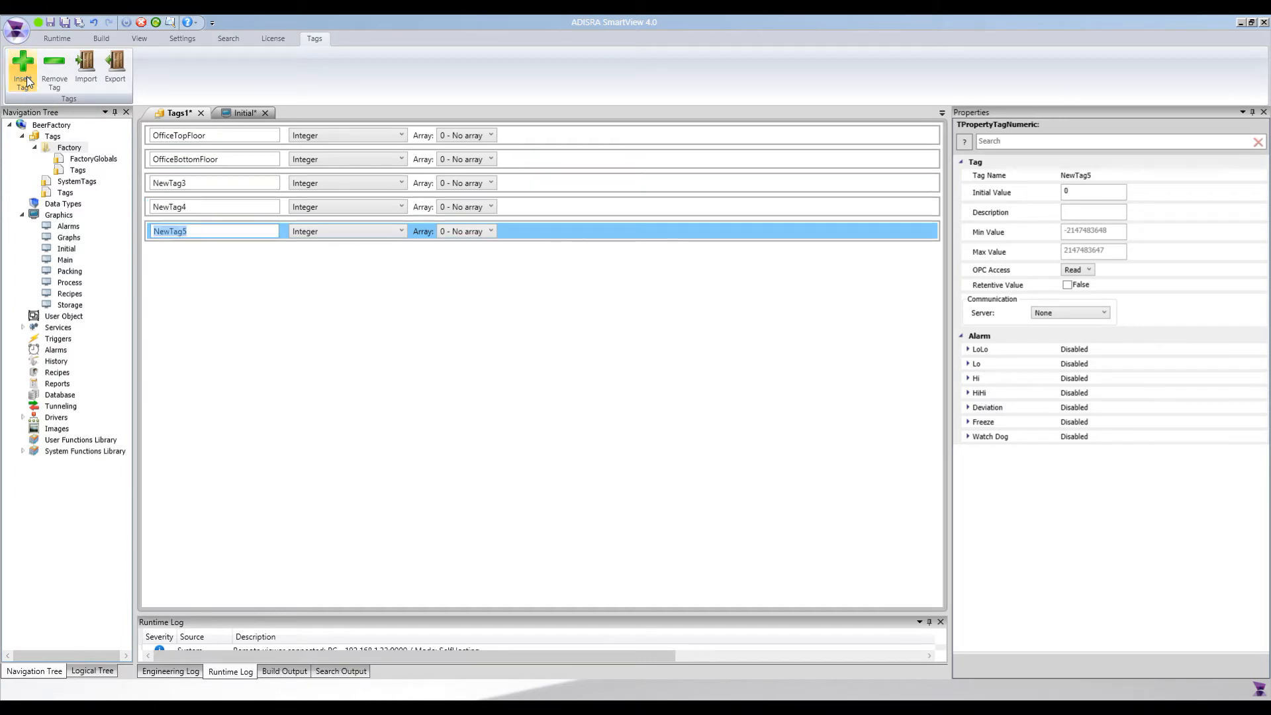
left_click(25, 78)
left_click(25, 78)
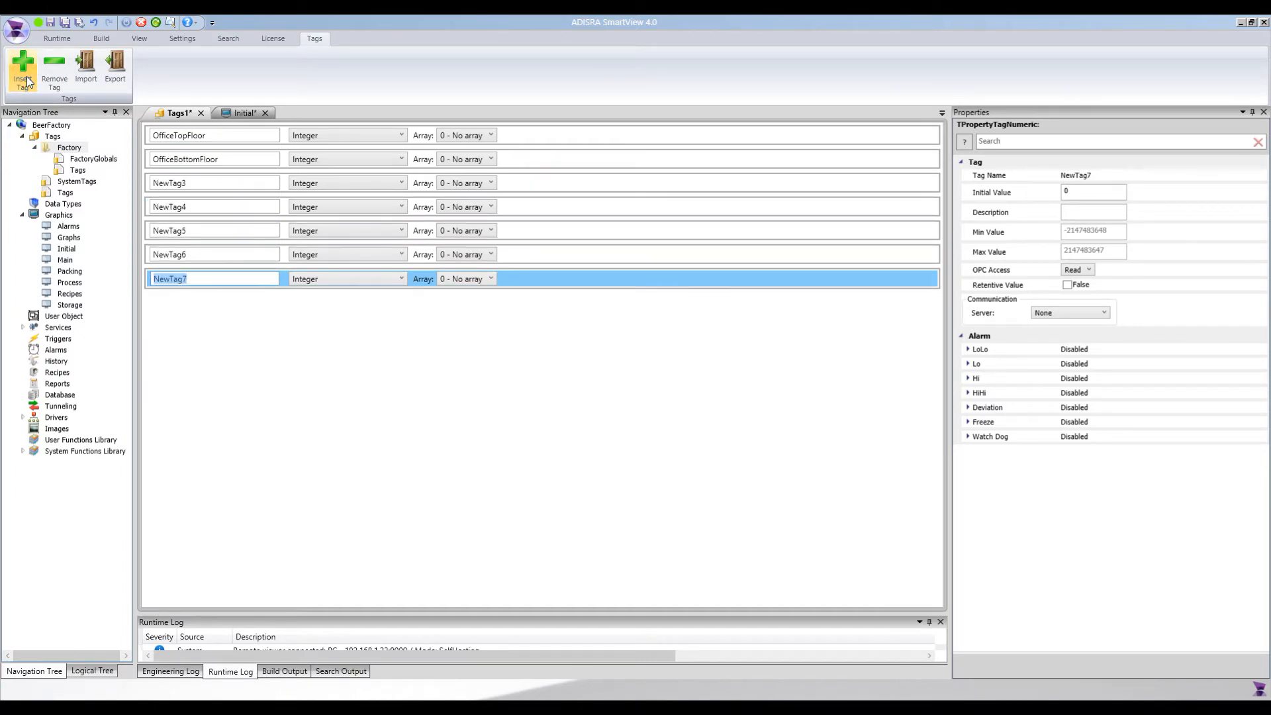
Rename the third tag to OfficeEntrance
left_click(172, 185)
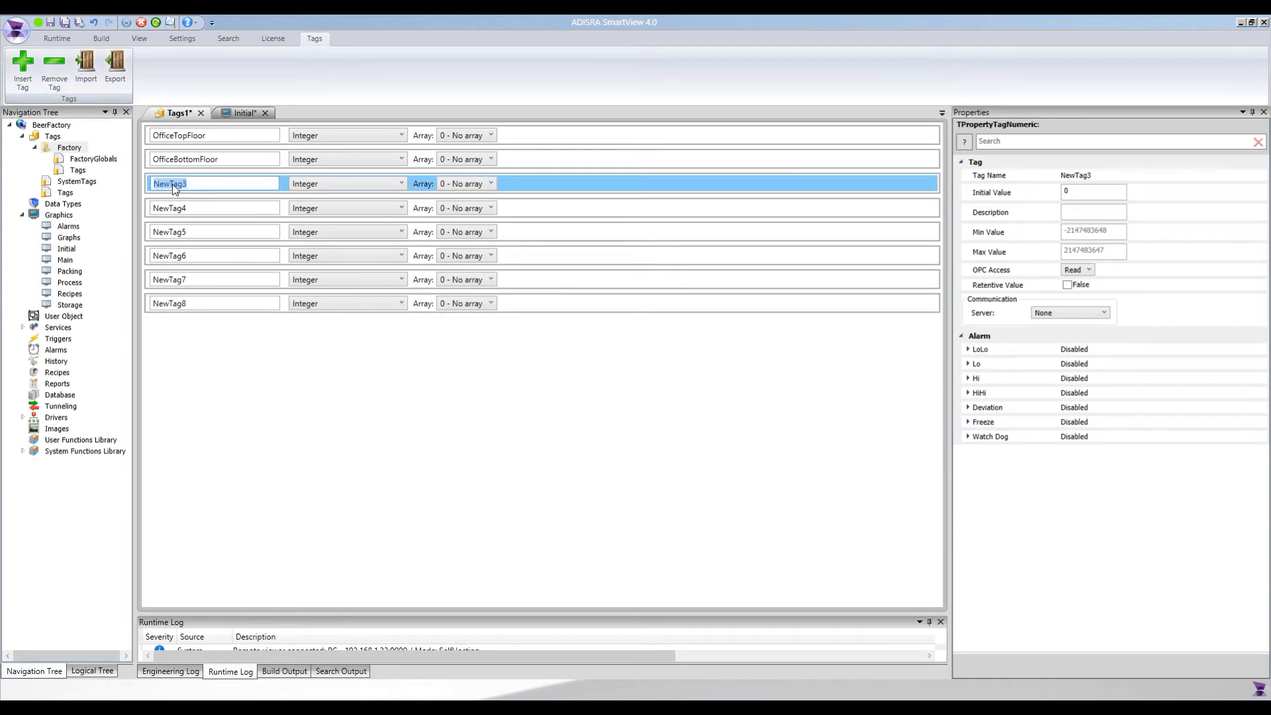
type("OfficeEntrance")
key("Tab")
Rename the fourth tag to FactoryFirstWindow
left_click(177, 208)
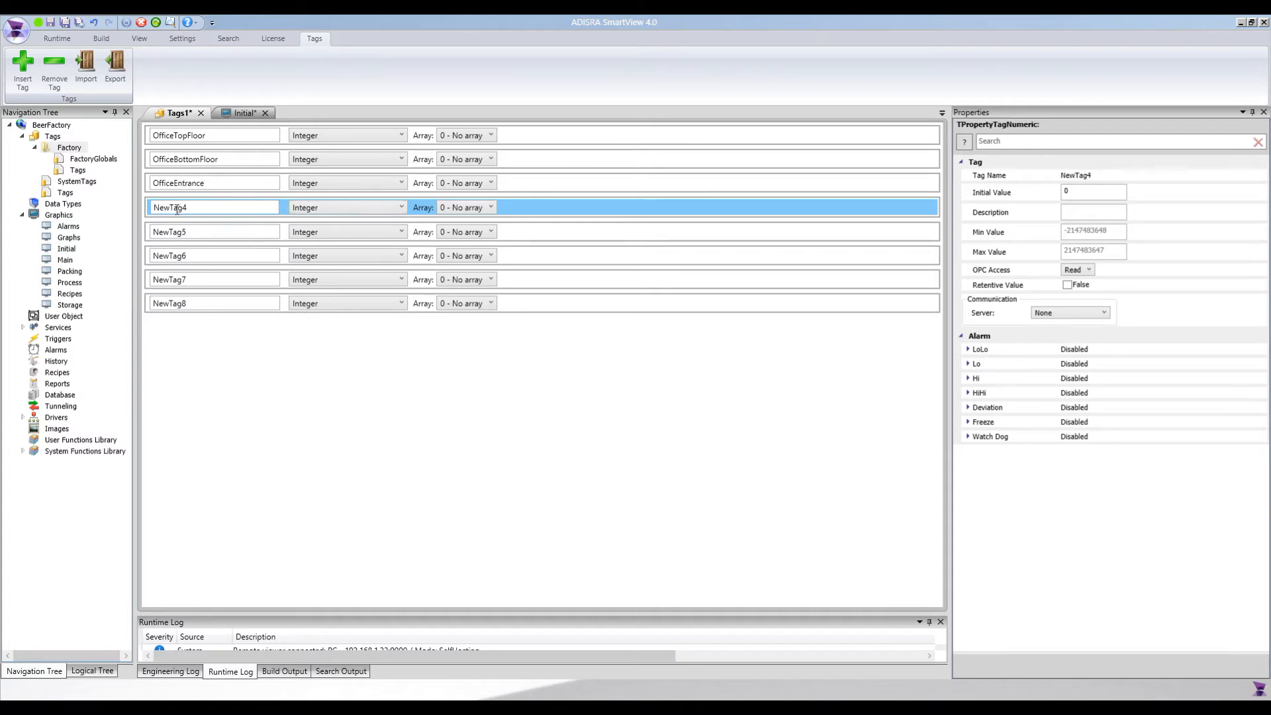
left_click(176, 208)
type("Factory")
key("ctrl+a")
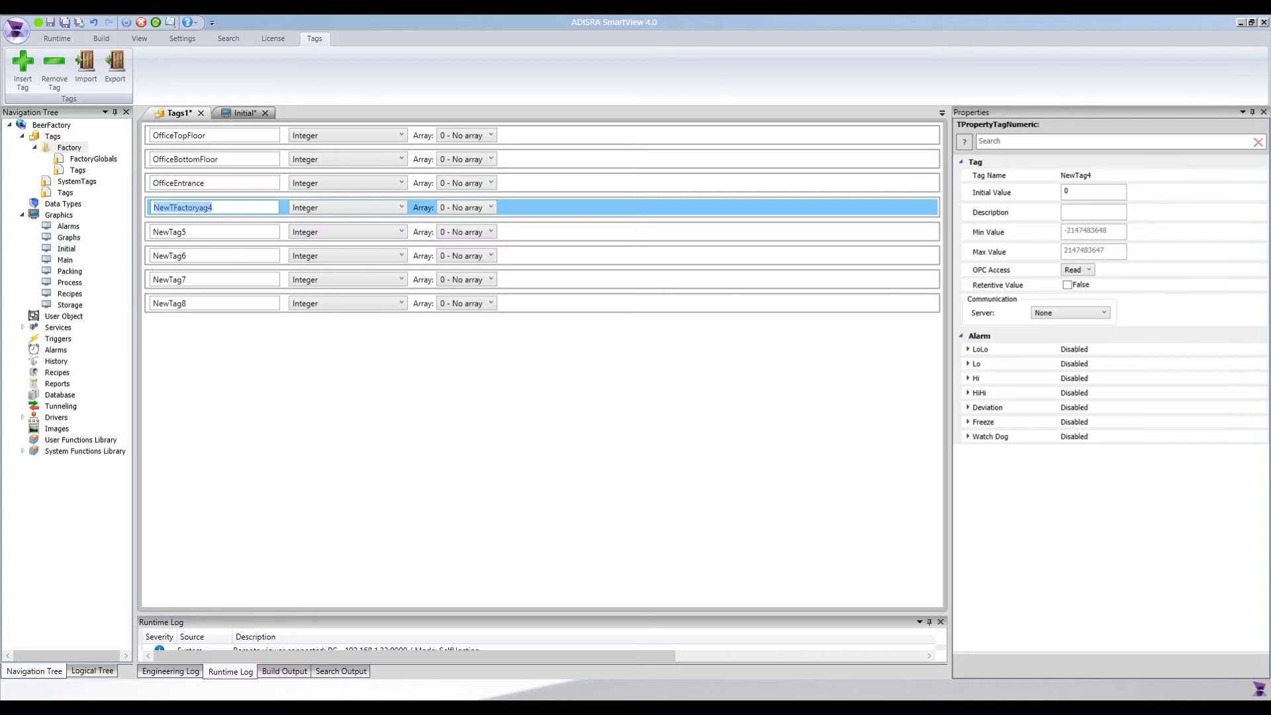
type("FactoryFirstWindow")
Copy the FactoryFirstWindow name into the fifth tag and change it to FactorySecondWindow
key("ctrl+a")
key("ctrl+c")
left_click(172, 233)
key("ctrl+v")
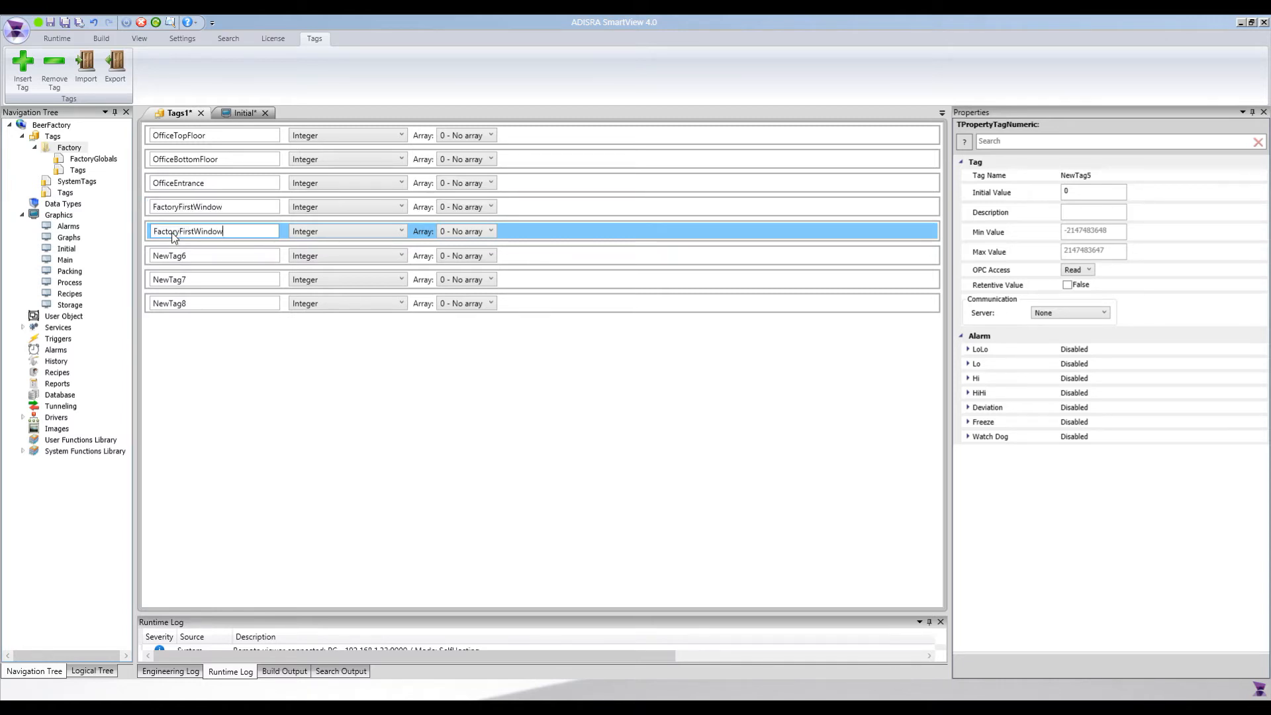
left_click(180, 231)
key("shift+Right")
key("shift+Right")
key("shift+Right")
key("shift+Right")
key("shift+Right")
type("Second")
Paste the copied name into the sixth tag and change it to FactoryThirdWindow
left_click(173, 256)
key("ctrl+v")
key("ctrl+a")
key("ctrl+v")
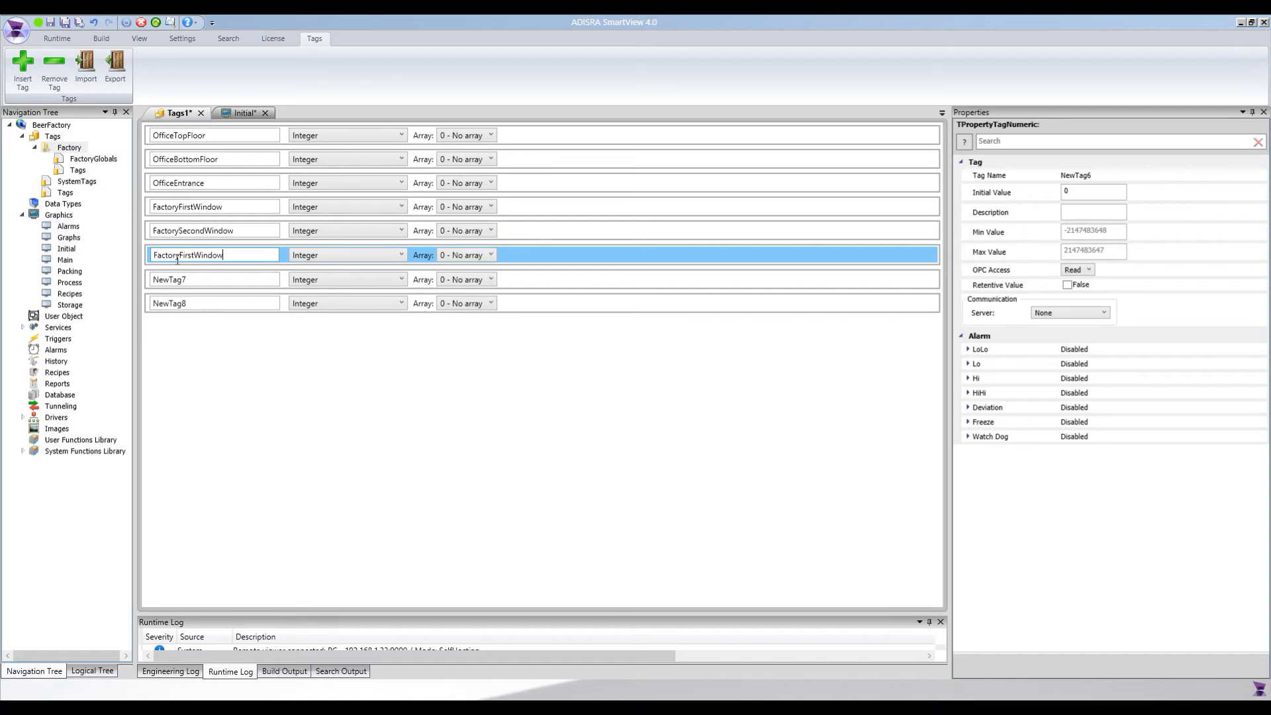
left_click(180, 256)
type("Third")
Paste the copied name into the seventh tag and change it to FactoryFourthWindow
left_click(177, 279)
key("ctrl+v")
left_click(179, 280)
left_click_drag(199, 289, 199, 289)
type("Fourth")
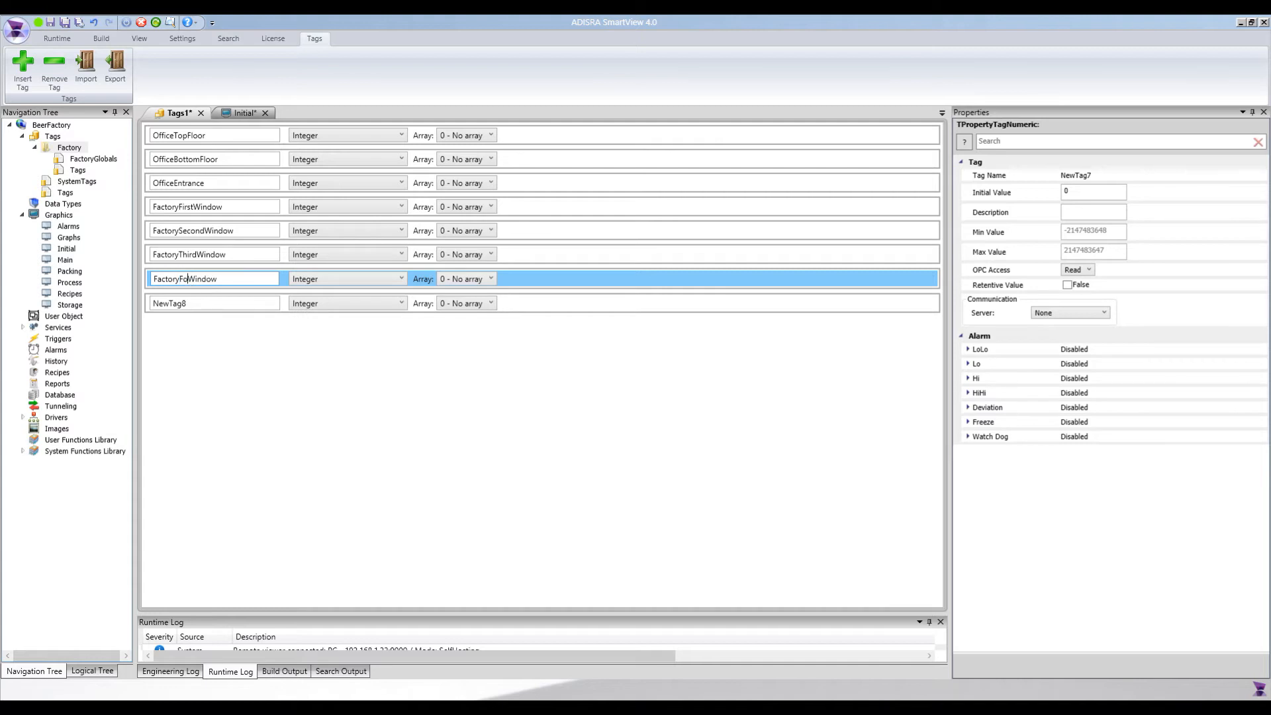
Paste the copied name into the eighth tag and change it to FactoryFithWindow
left_click(178, 304)
key("ctrl+v")
left_click(179, 304)
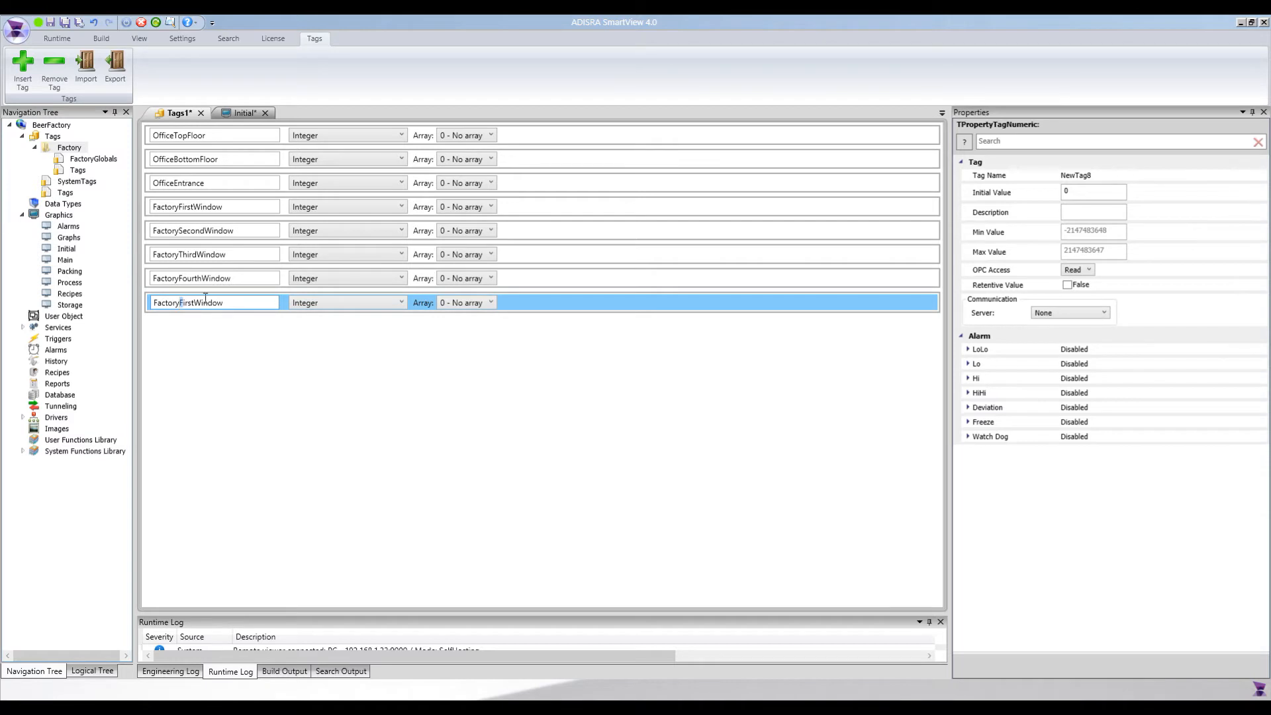
key("Right")
type("th")
left_click(168, 350)
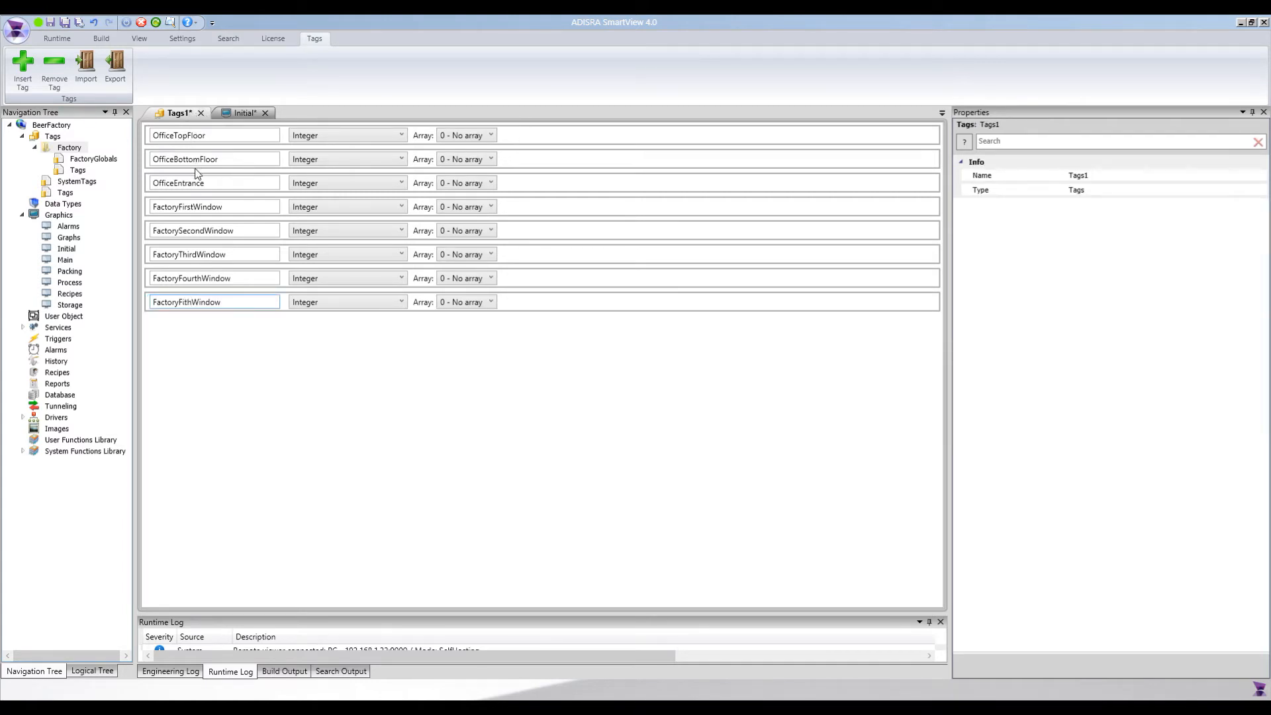
Save the new tag document as Lighting in the Factory tags folder and close it
key("ctrl+s")
type("Ligthi")
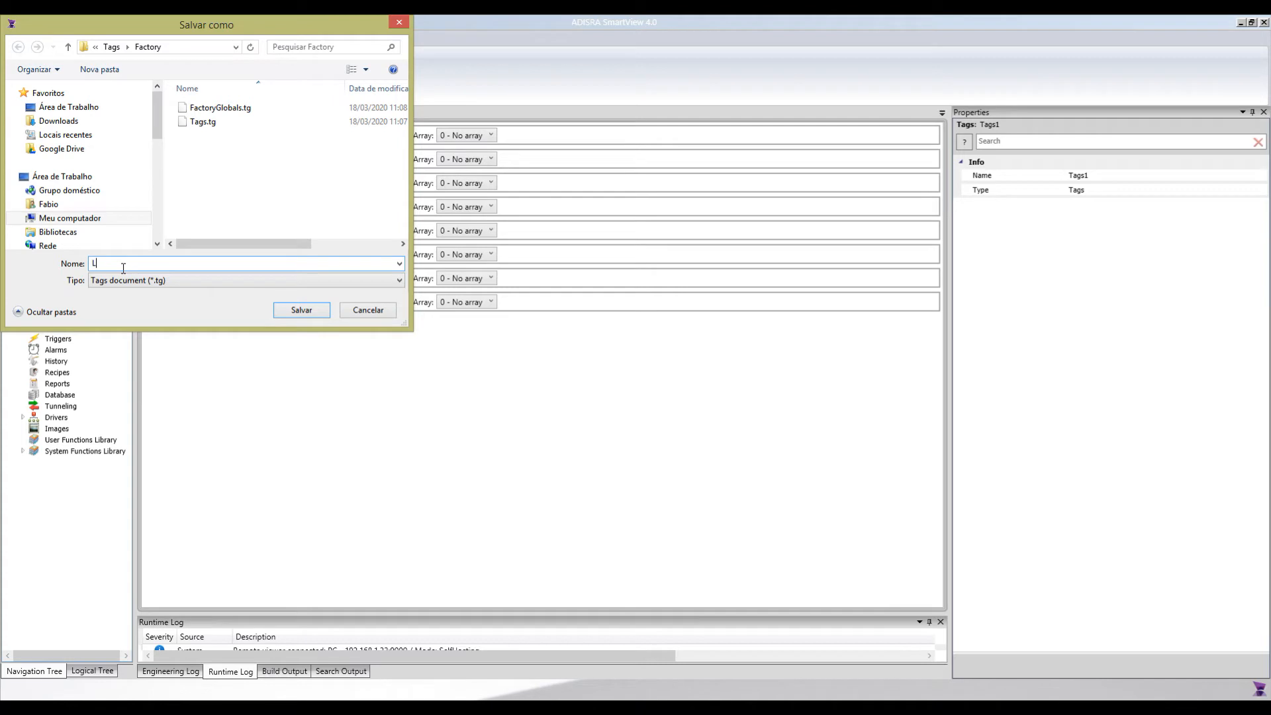
key("BackSpace")
key("BackSpace")
key("BackSpace")
type("ting")
key("Return")
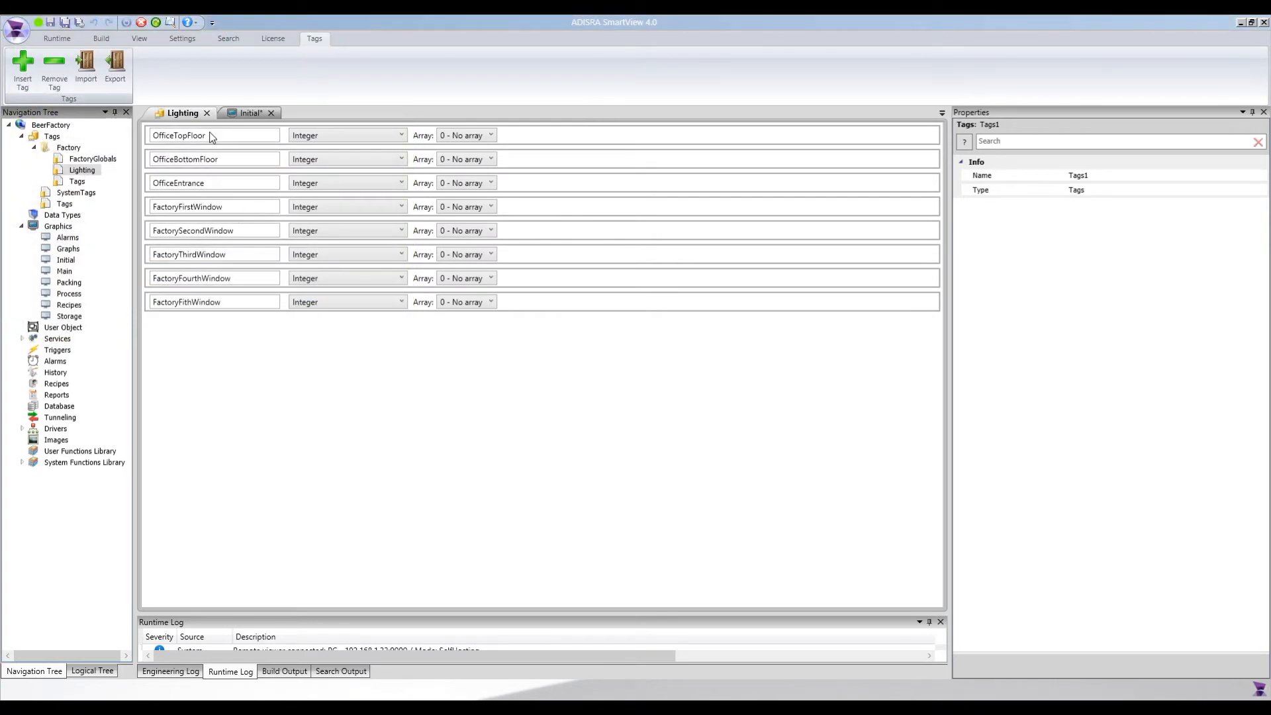
left_click(207, 113)
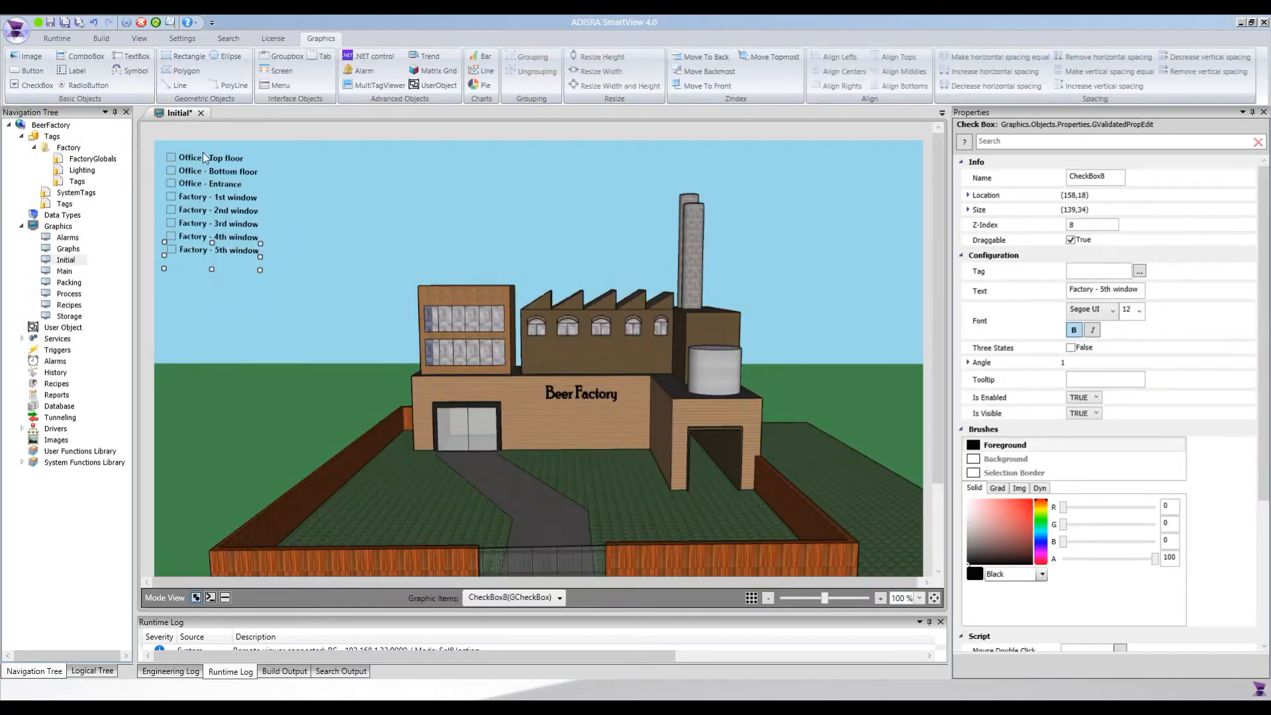
Link the "Office - Top floor" check box to the OfficeTopFloor tag
left_click(201, 154)
left_click(1122, 271)
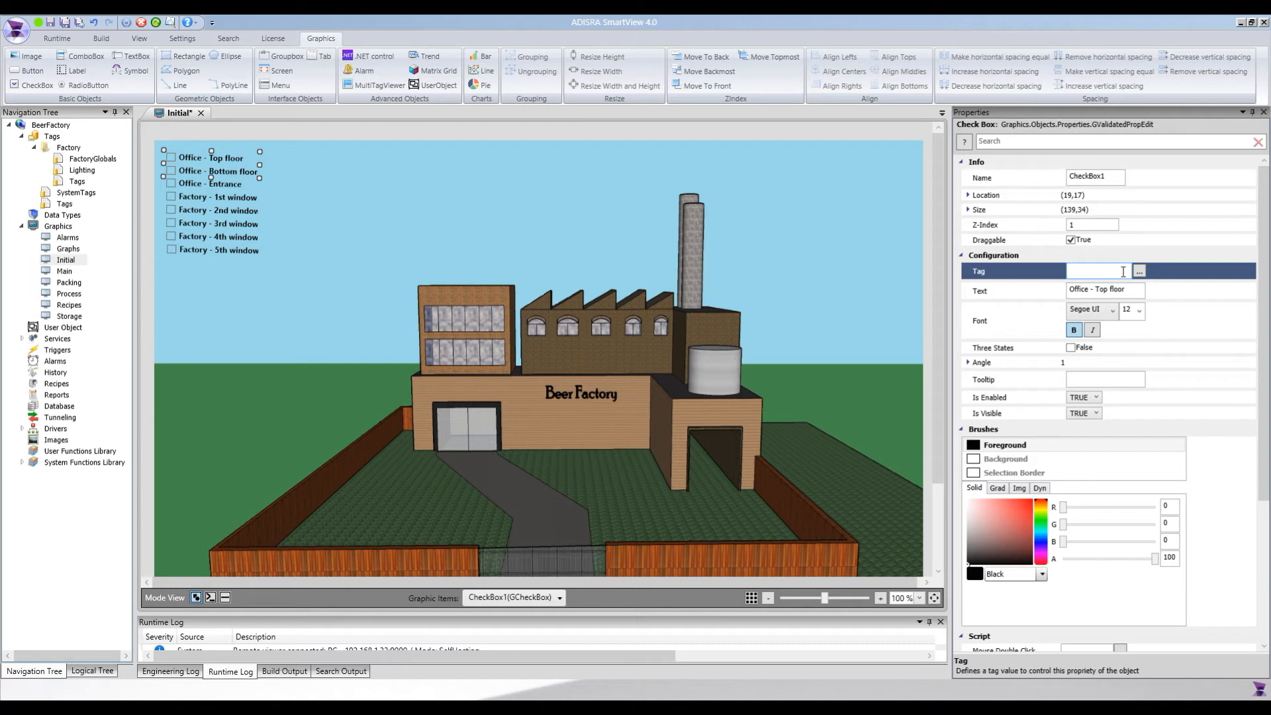
left_click(1139, 271)
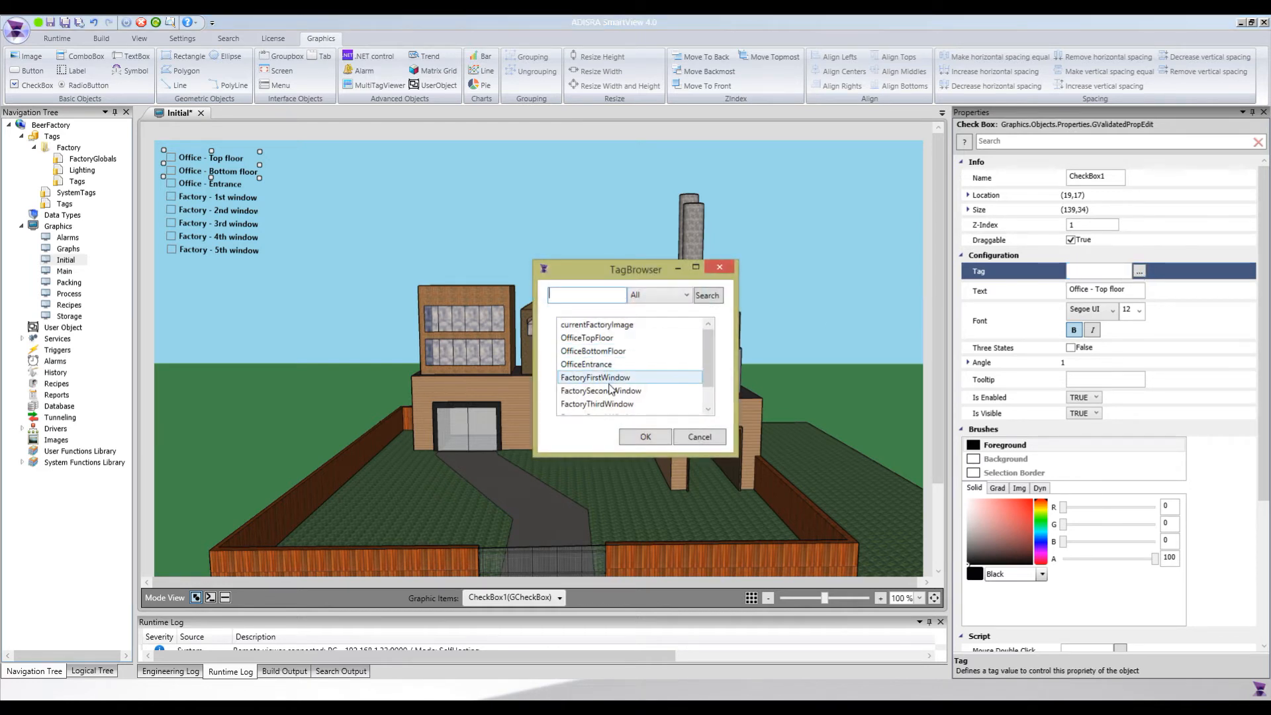
double_click(587, 338)
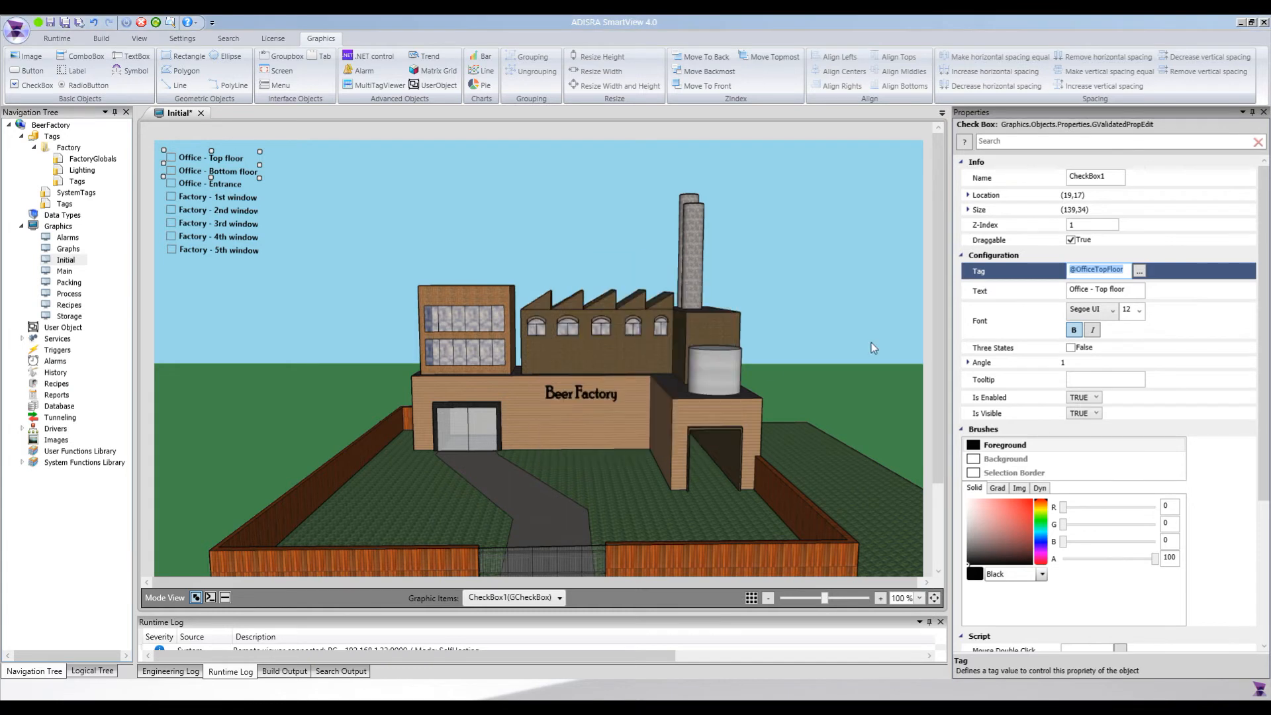
Link the "Office - Bottom floor" check box to the OfficeBottomFloor tag
left_click(186, 173)
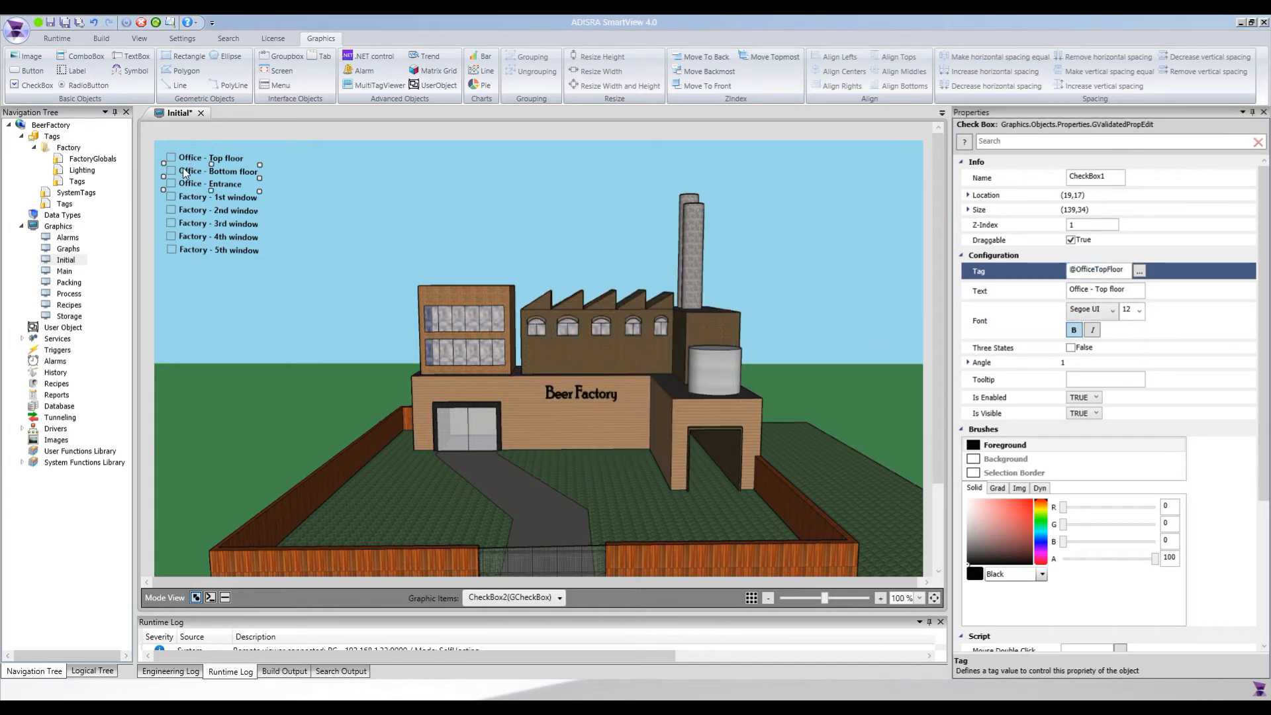
left_click(1139, 271)
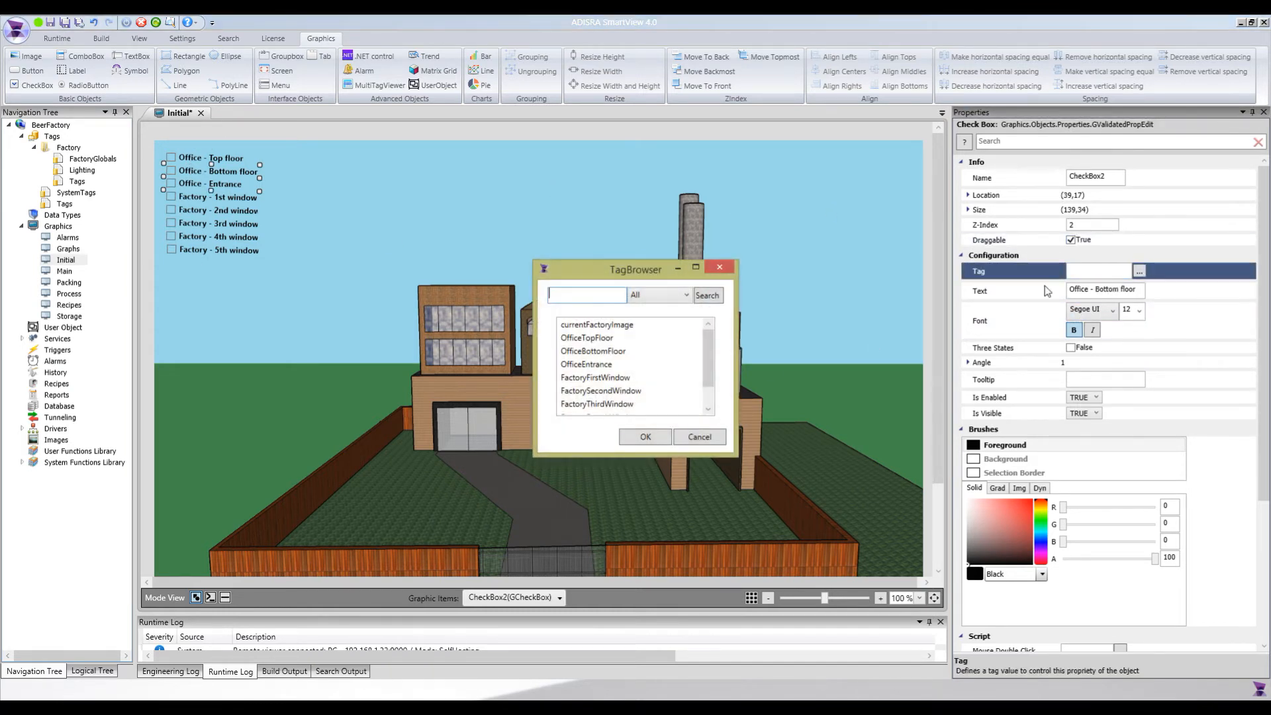
left_click(593, 351)
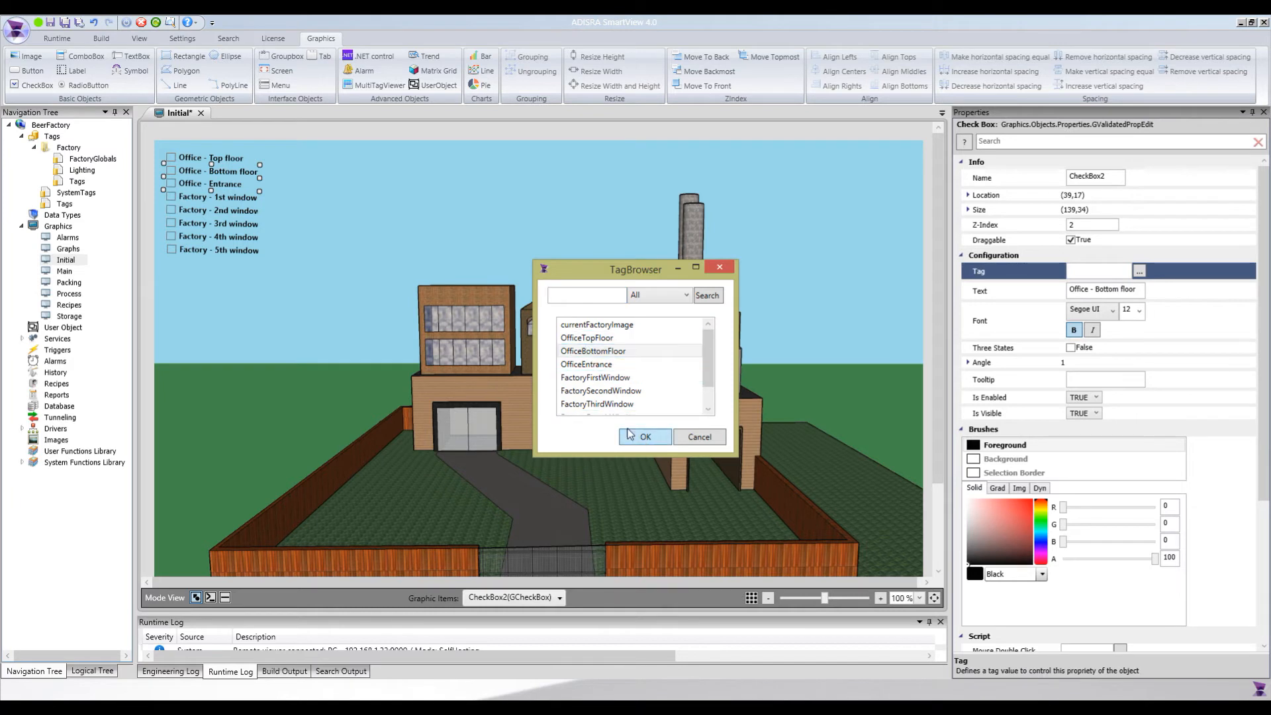
left_click(629, 433)
Link the "Office - Entrance" check box to the OfficeEntrance tag
left_click(211, 184)
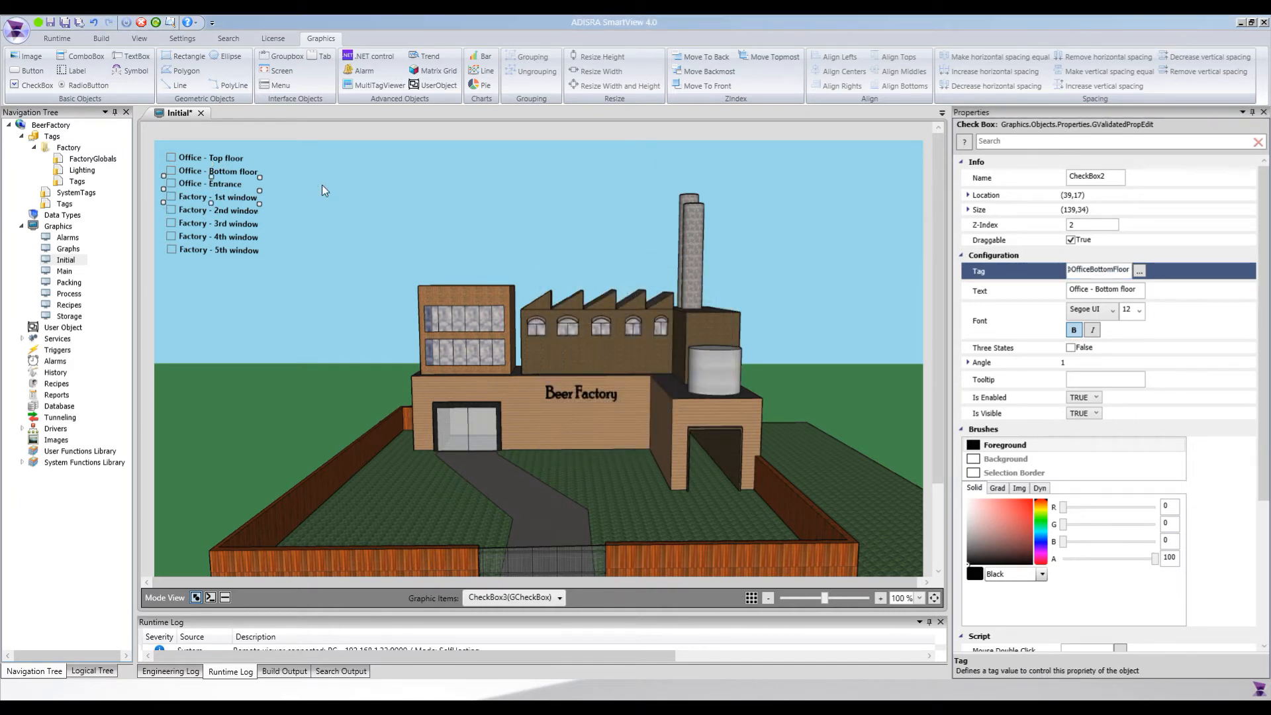
left_click(1139, 271)
left_click(605, 364)
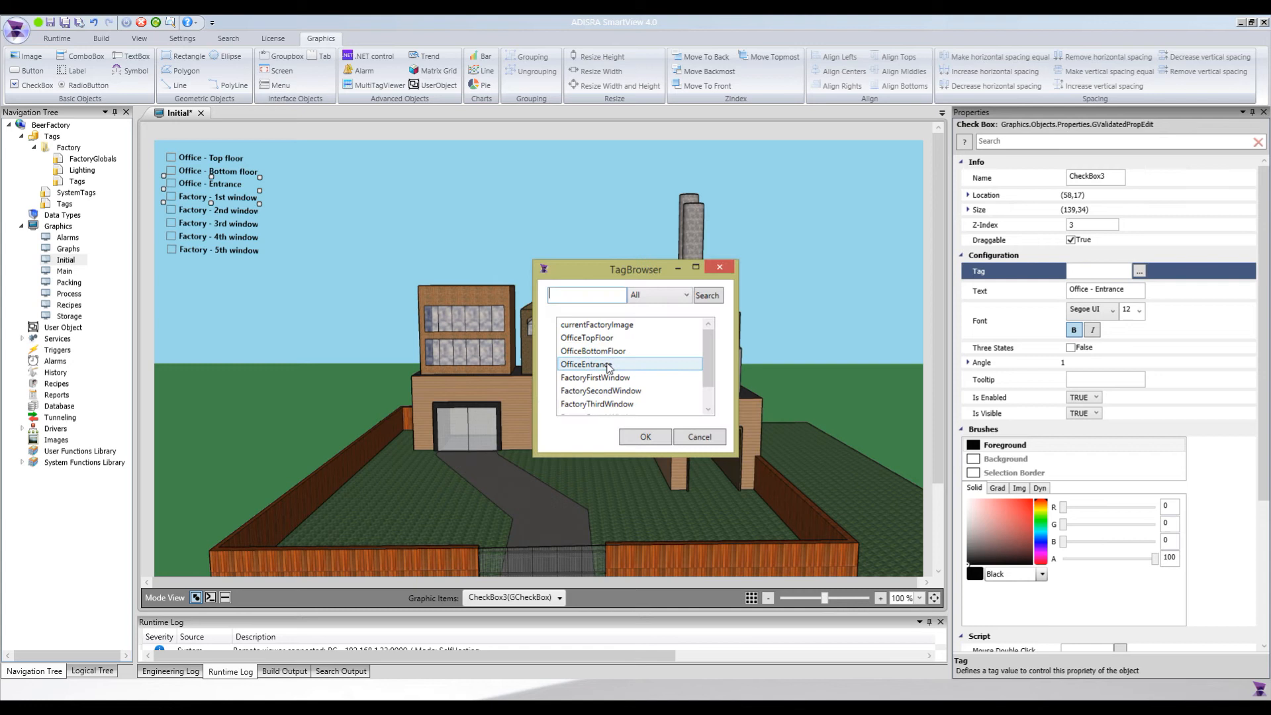
left_click(645, 437)
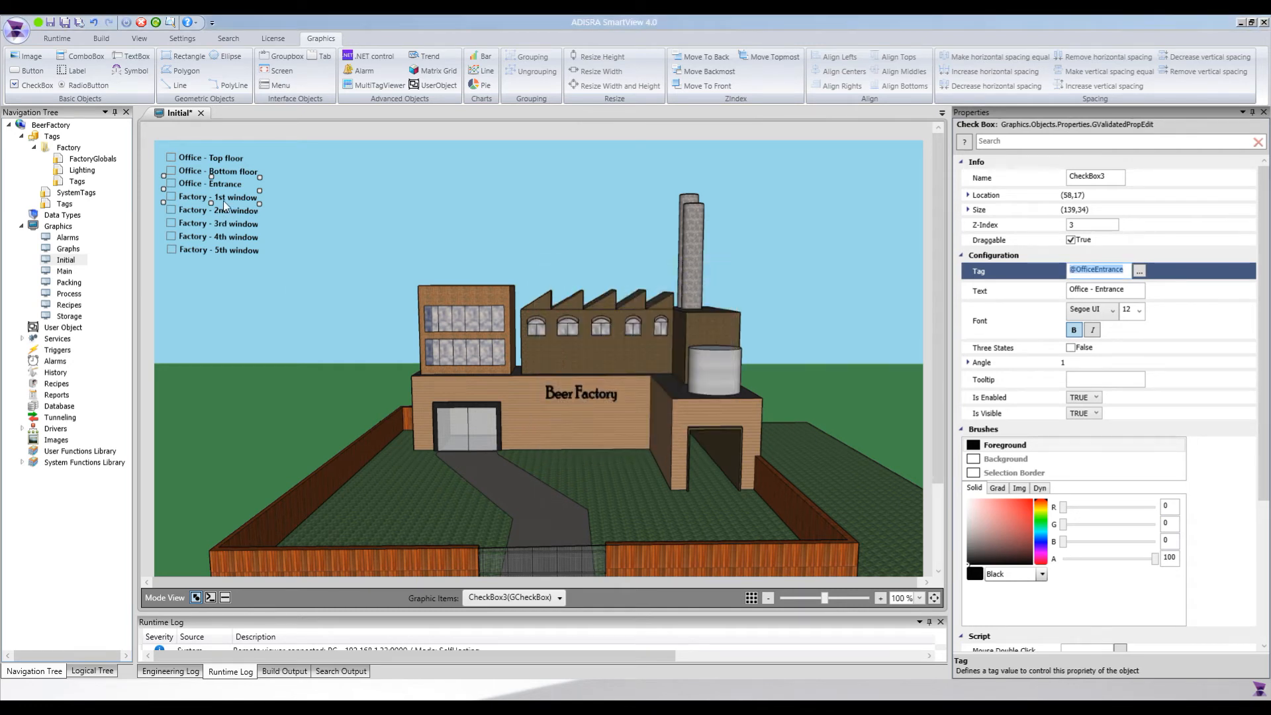
Link the "Factory - 1st window" check box to the FactoryFirstWindow tag
left_click(224, 205)
left_click(1139, 271)
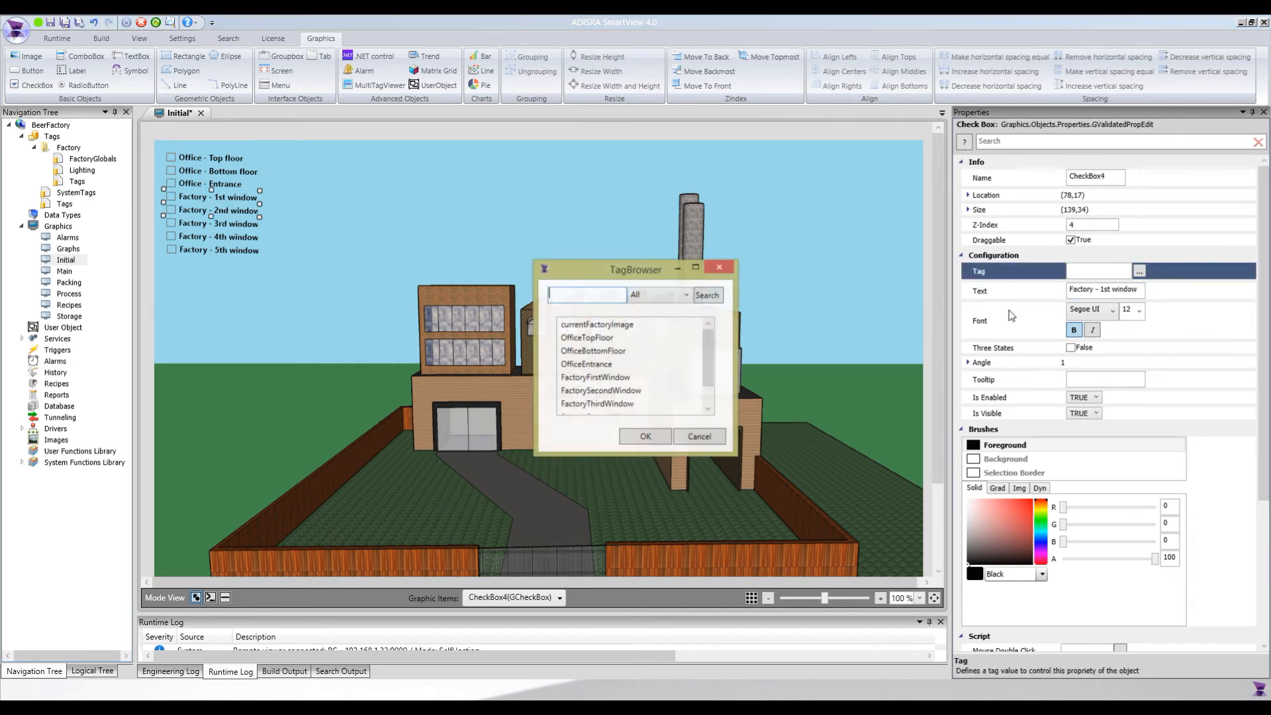
left_click(599, 376)
left_click(645, 436)
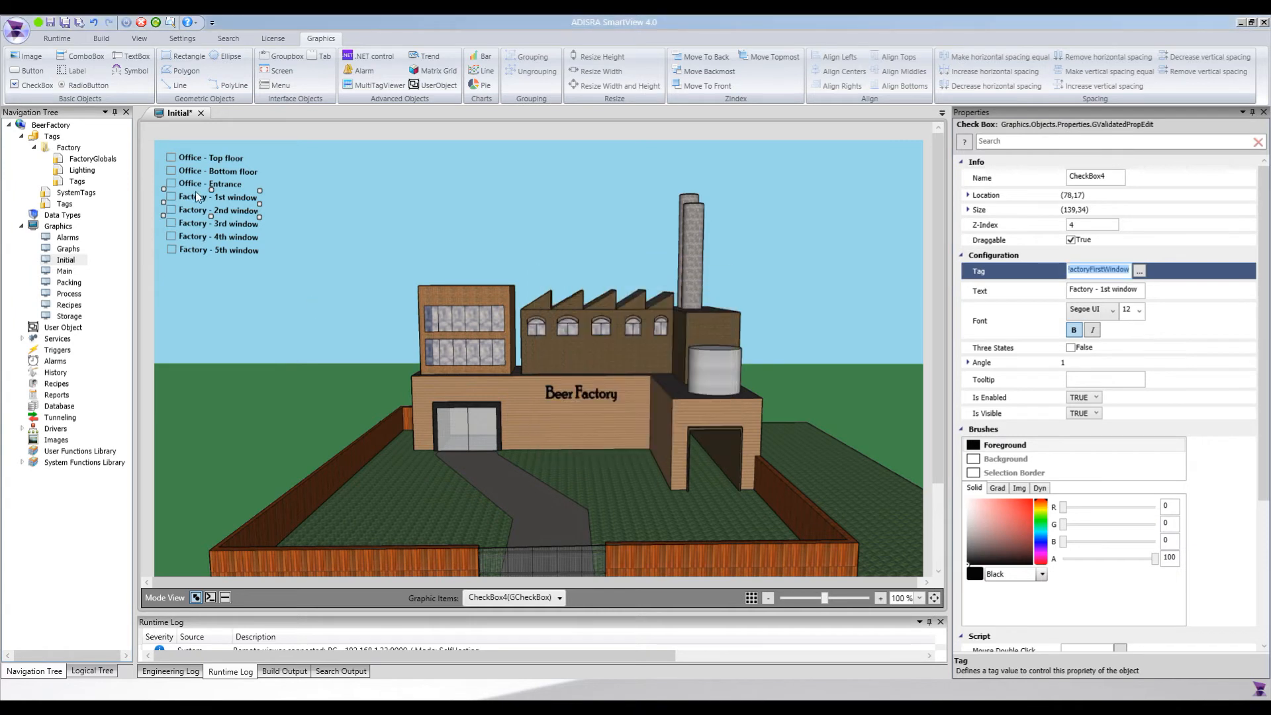
Link the "Factory - 2nd window" check box to the FactorySecondWindow tag
left_click(219, 212)
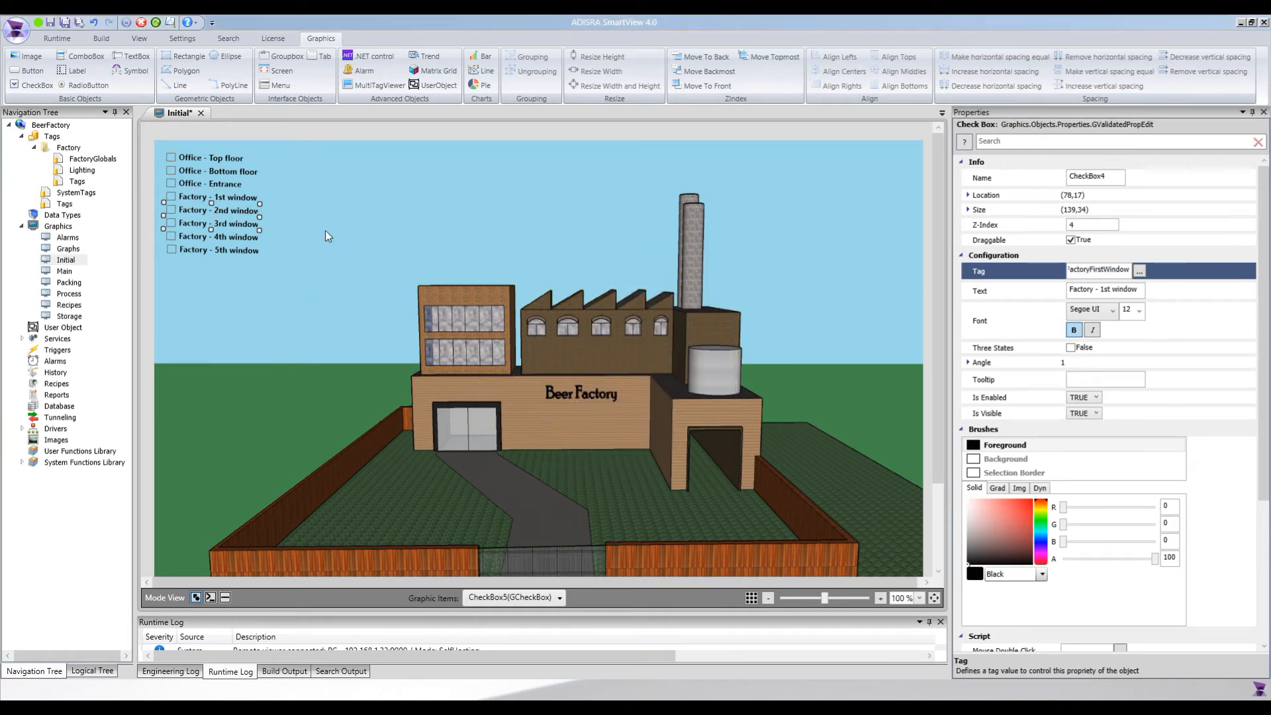
left_click(1139, 270)
left_click(632, 393)
left_click(645, 436)
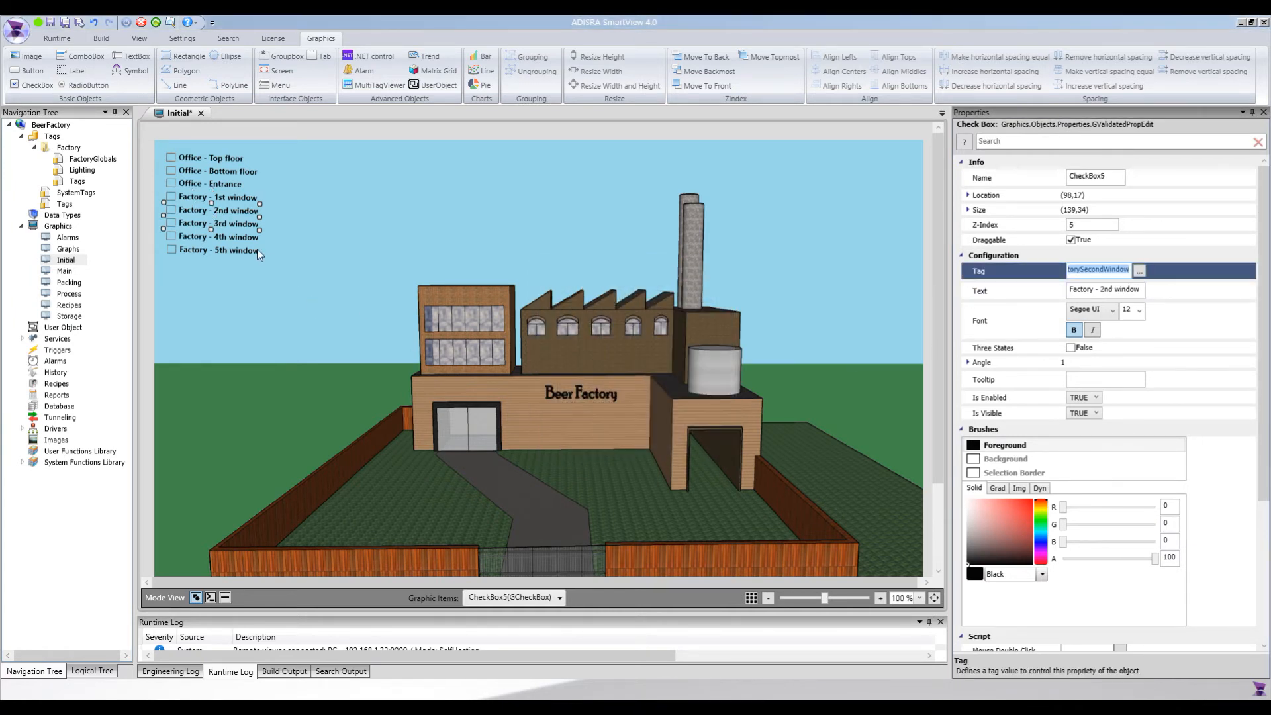
Link the "Factory - 3rd window" check box to the FactoryThirdWindow tag
left_click(242, 225)
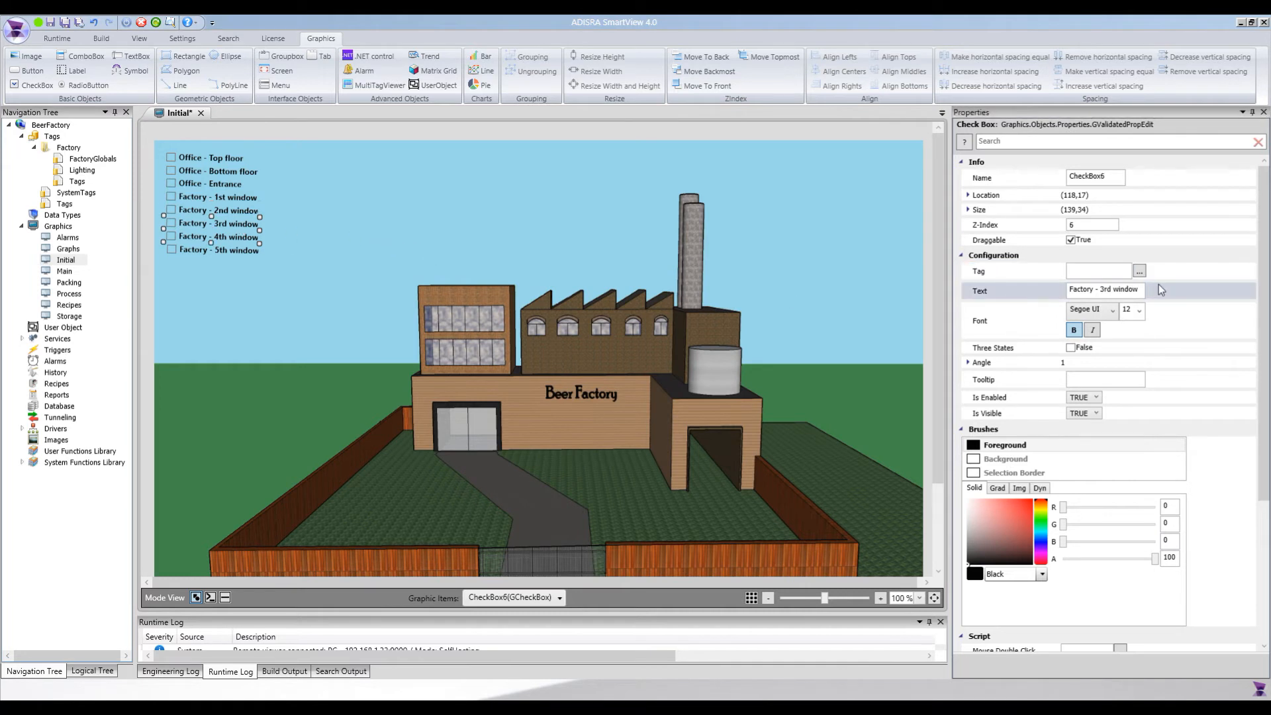
left_click(1139, 270)
left_click(616, 403)
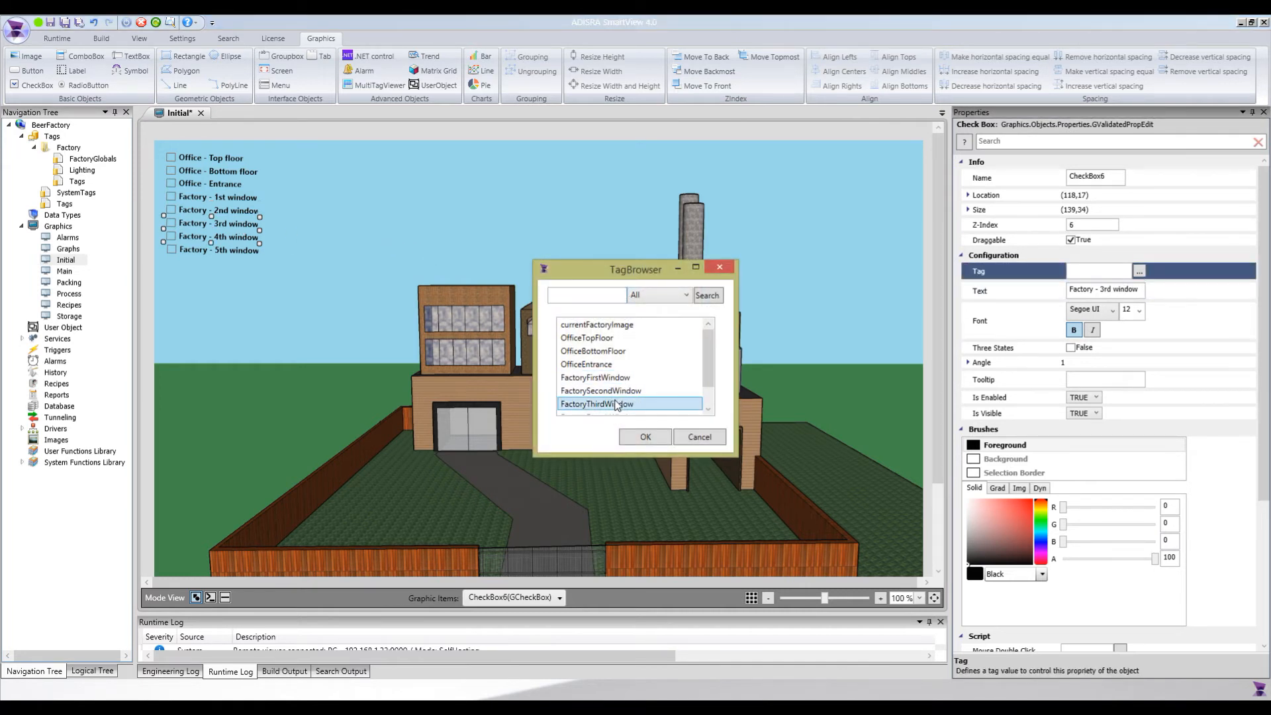
left_click(645, 437)
Link the "Factory - 4th window" check box to the FactoryFourthWindow tag
left_click(212, 241)
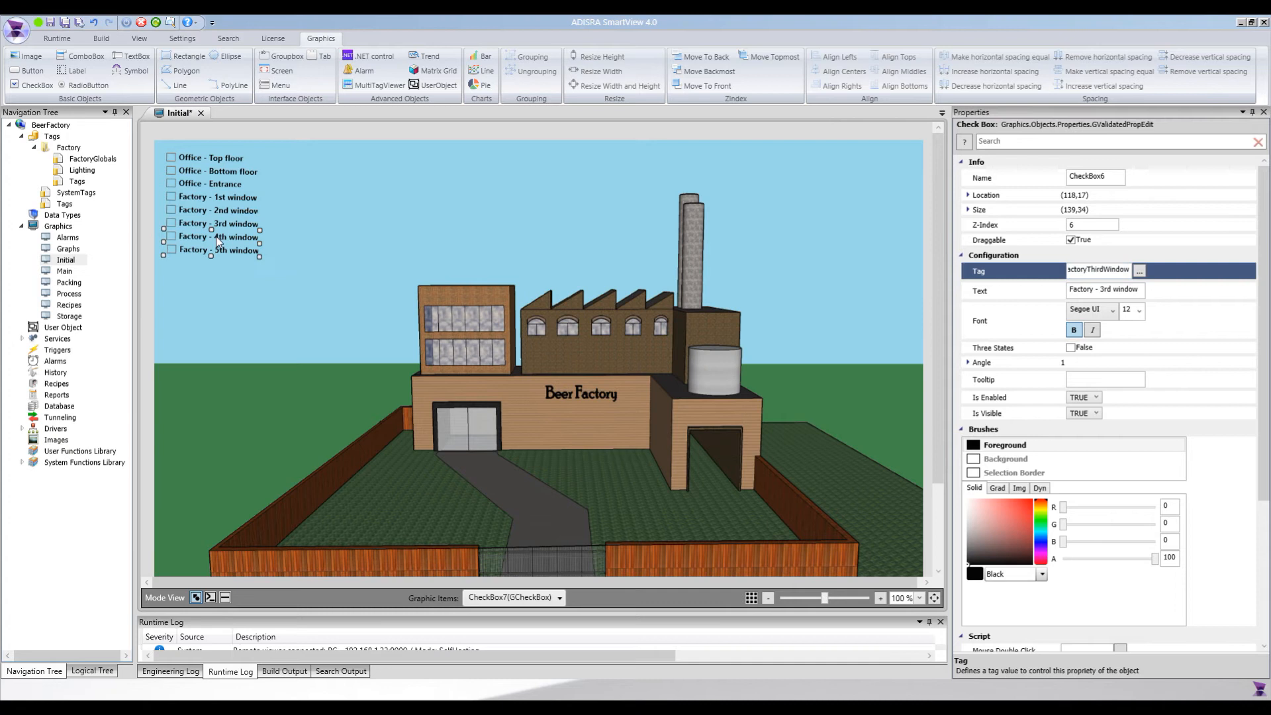
left_click(1139, 271)
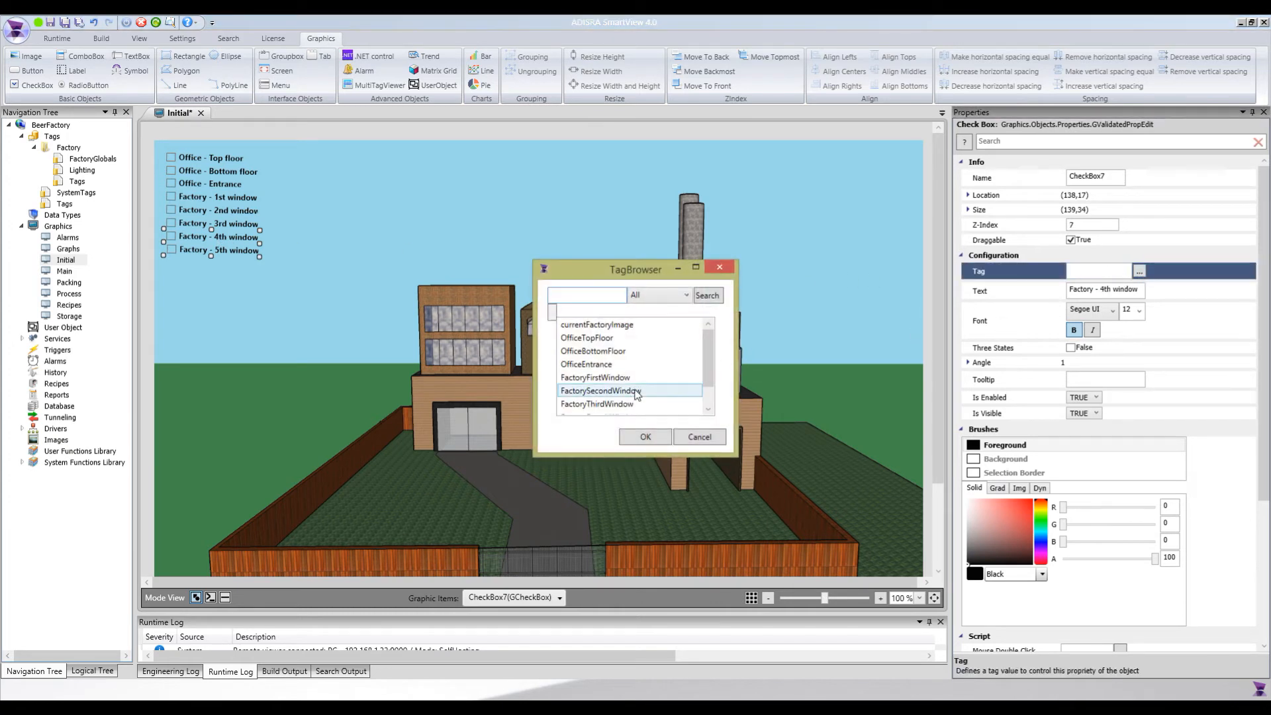
scroll(632, 394, "down", 1)
left_click(602, 391)
left_click(641, 437)
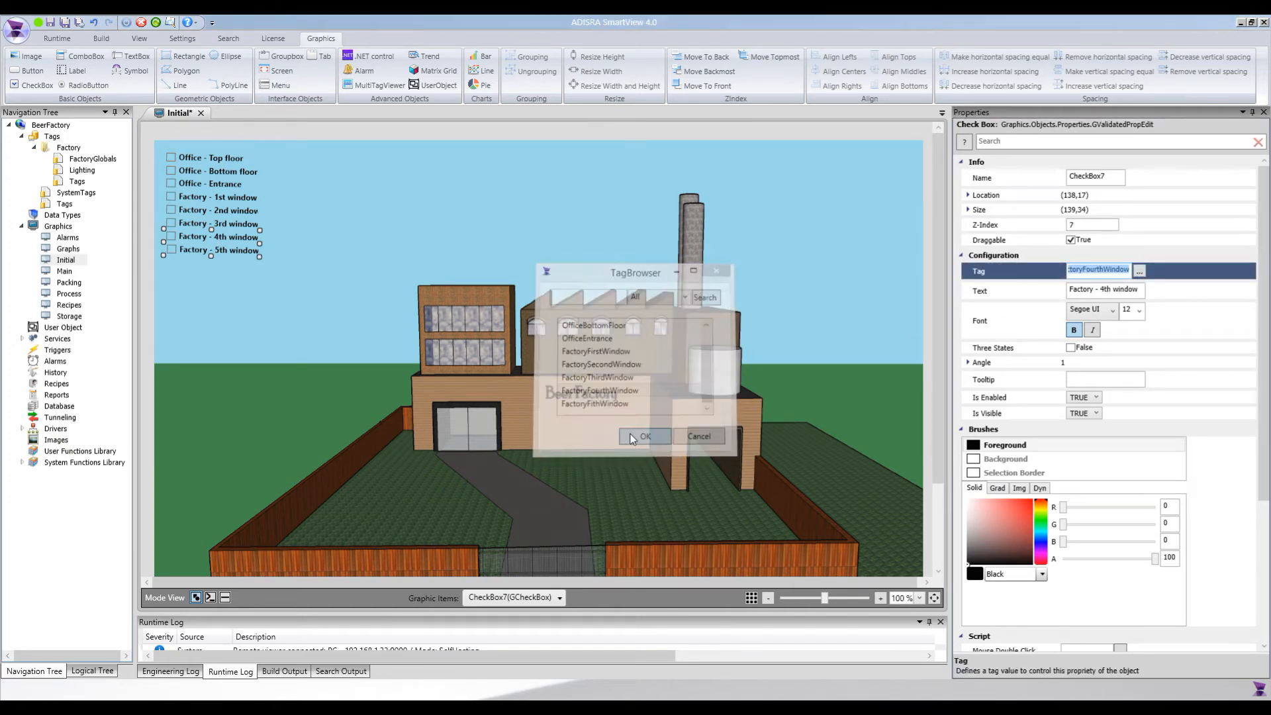
Link the "Factory - 5th window" check box to the FactoryFithWindow tag and save the Initial screen
left_click(232, 251)
left_click(1135, 272)
scroll(625, 373, "down", 1)
double_click(611, 402)
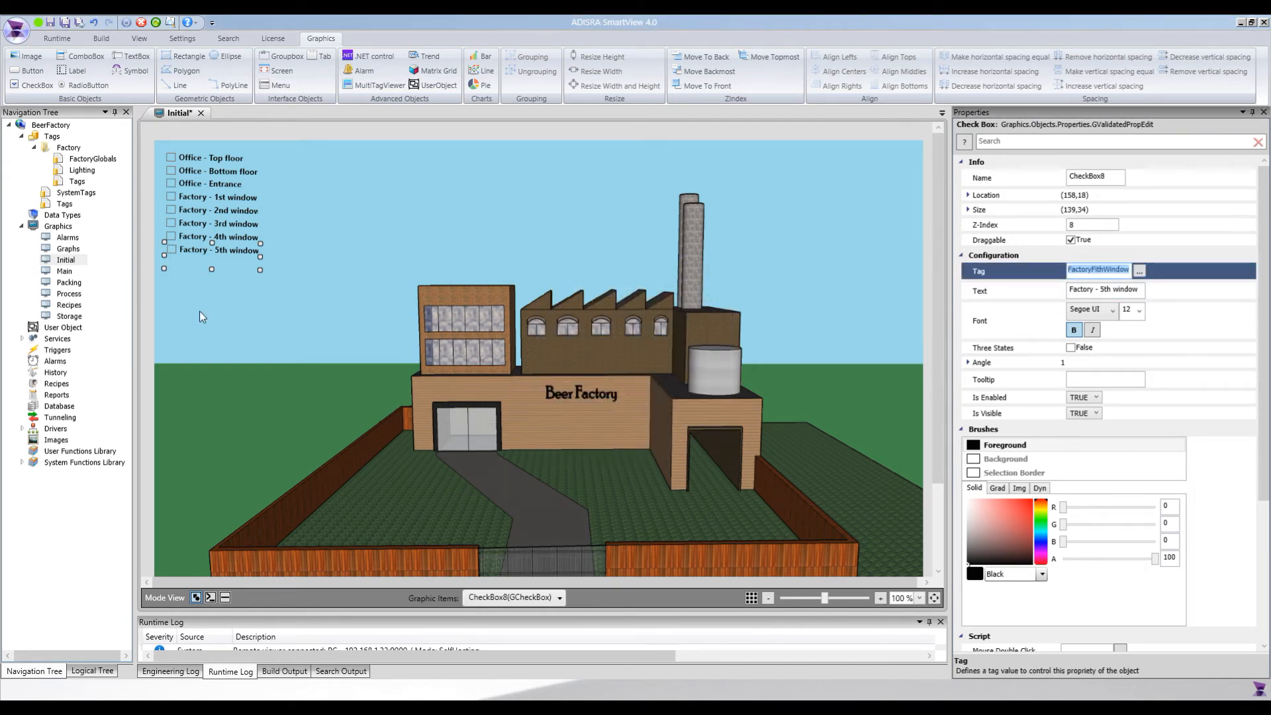
left_click(298, 253)
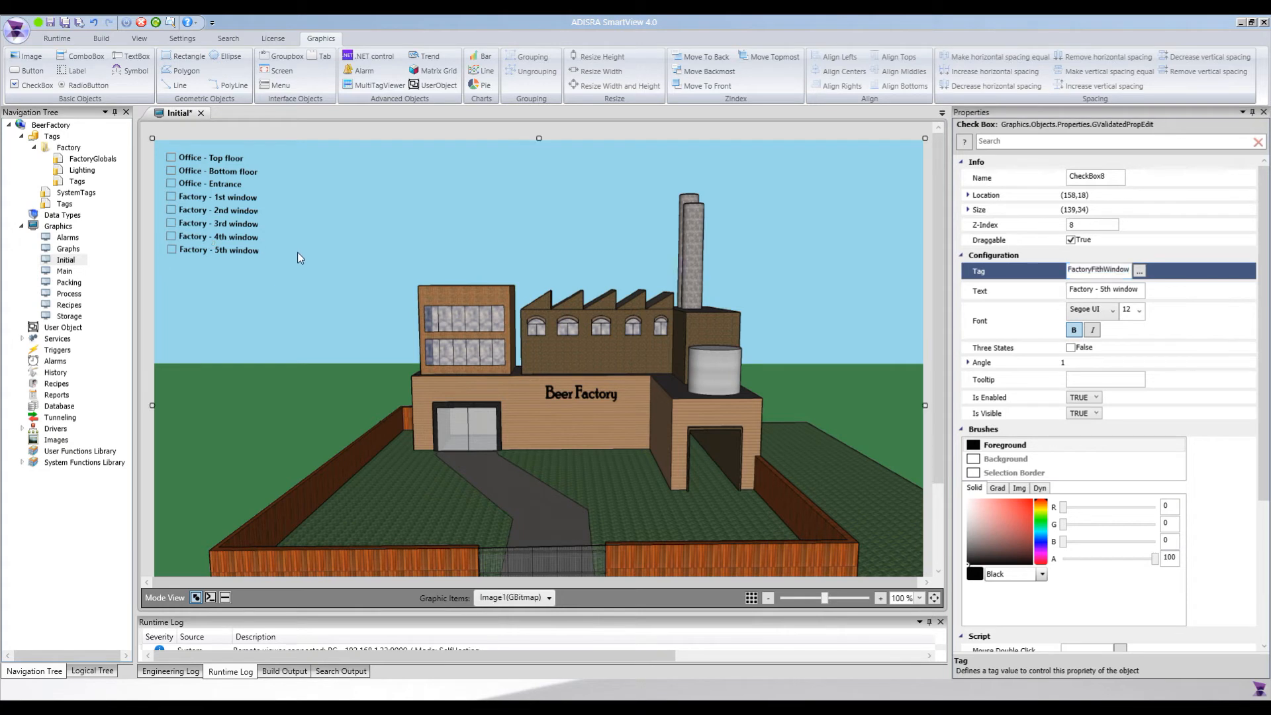
key("ctrl+s")
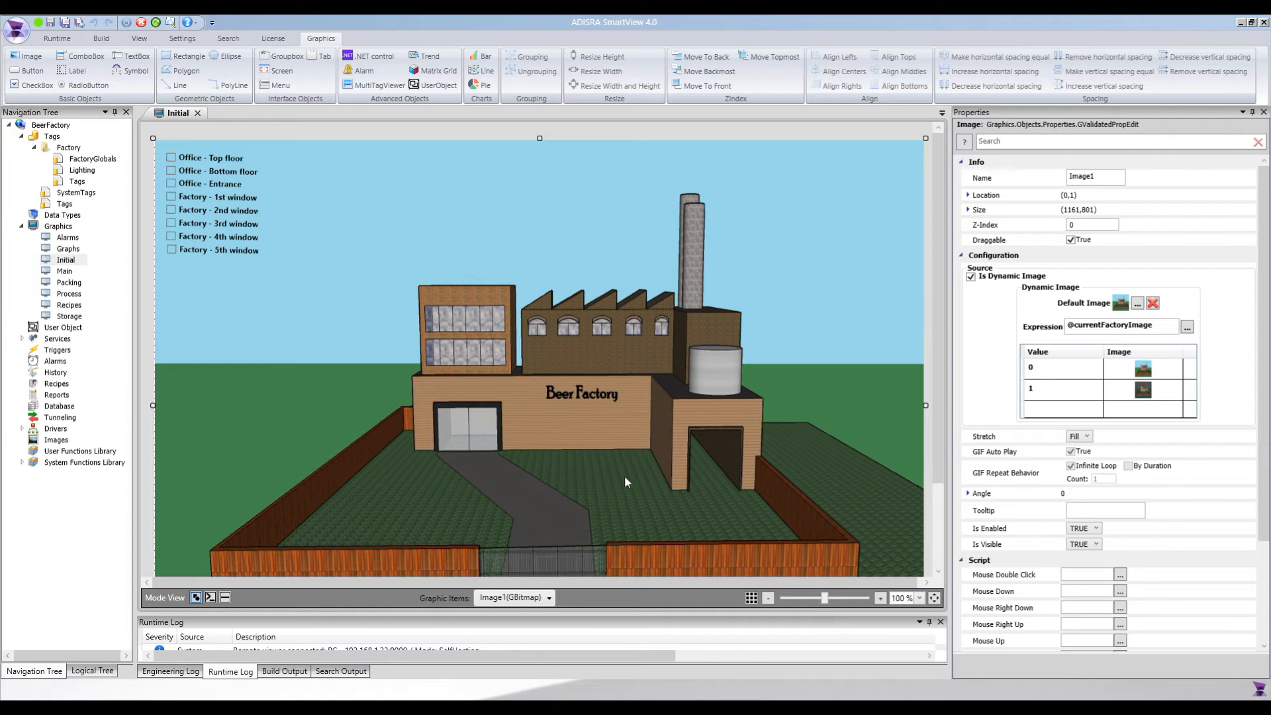
Draw a rectangle of about 19 by 38 over the leftmost pane of the office's top-floor windows and rotate it to an angle of -2
left_click(920, 598)
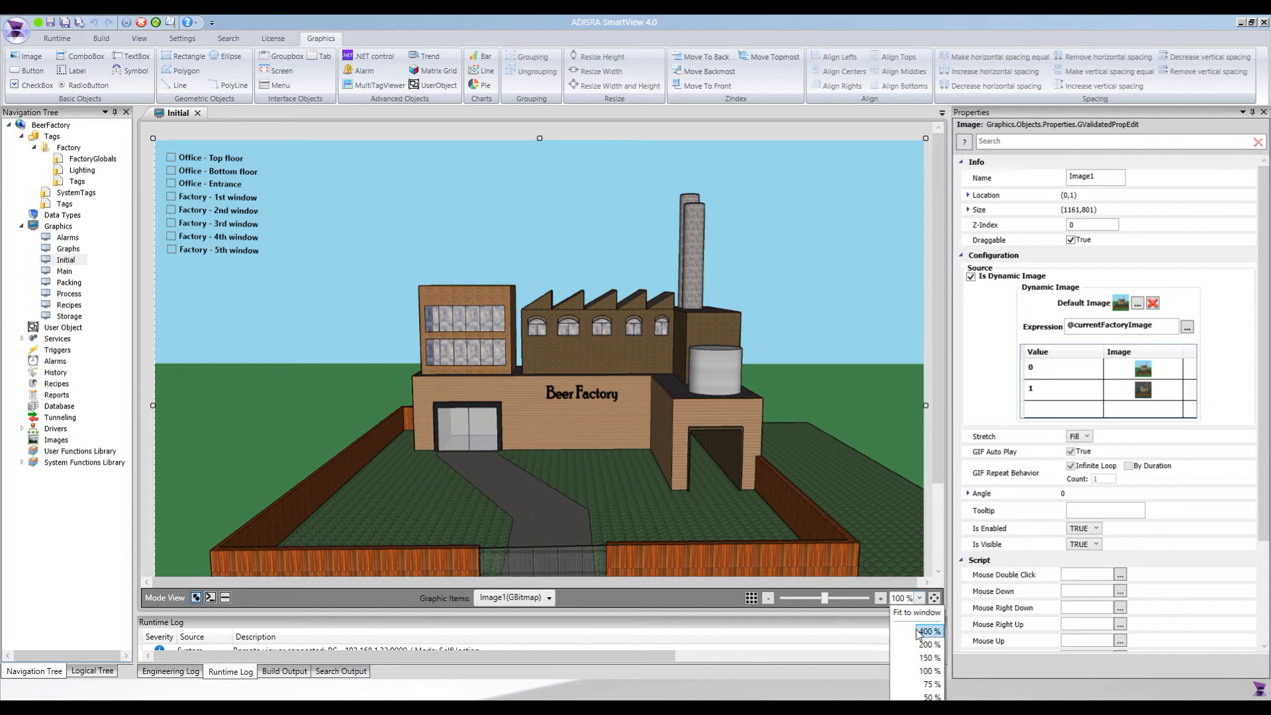
left_click(920, 644)
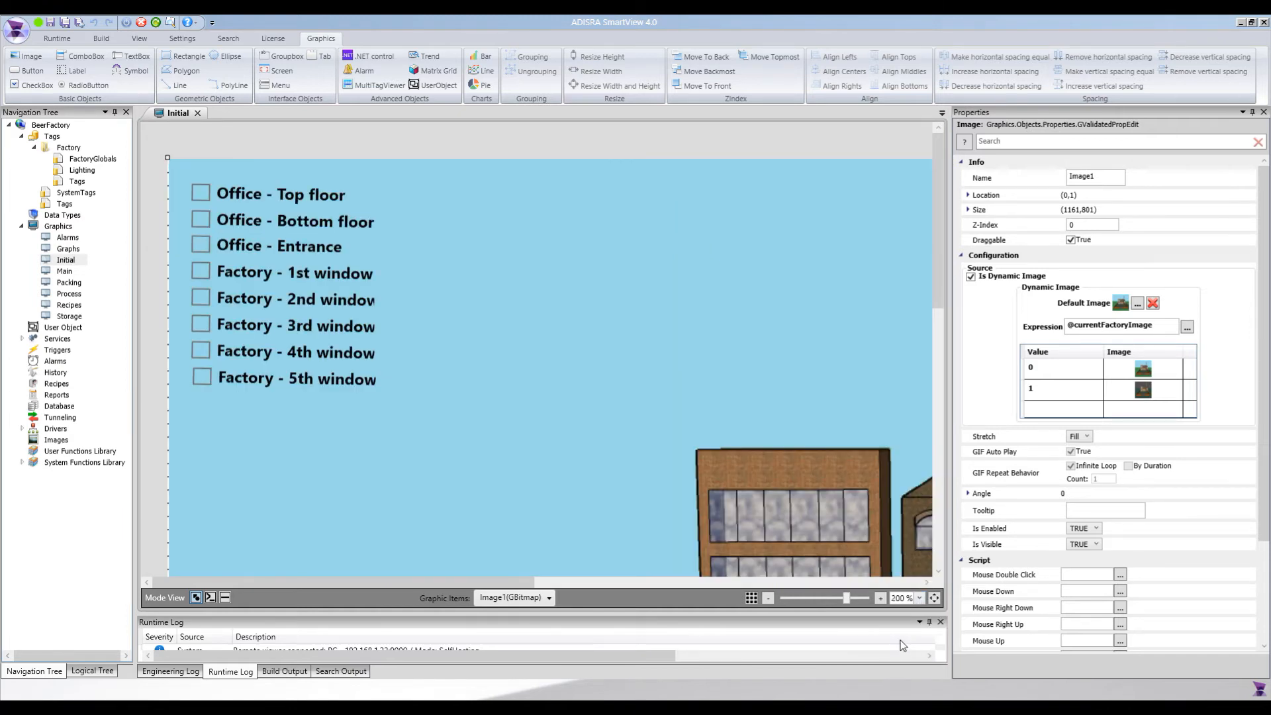
left_click_drag(533, 581, 674, 583)
scroll(941, 296, "down", 4)
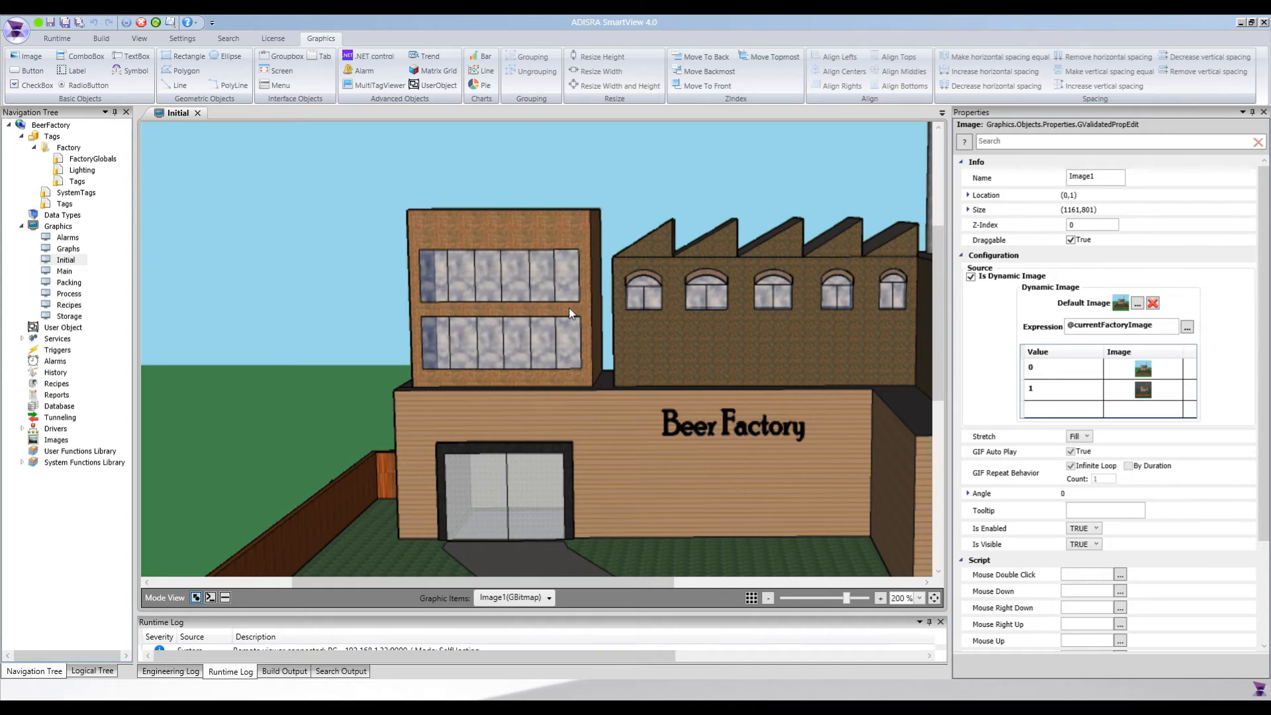
scroll(565, 309, "up", 2)
scroll(543, 326, "down", 3)
scroll(539, 325, "up", 2)
scroll(539, 324, "down", 1)
scroll(535, 325, "up", 2)
scroll(535, 324, "down", 1)
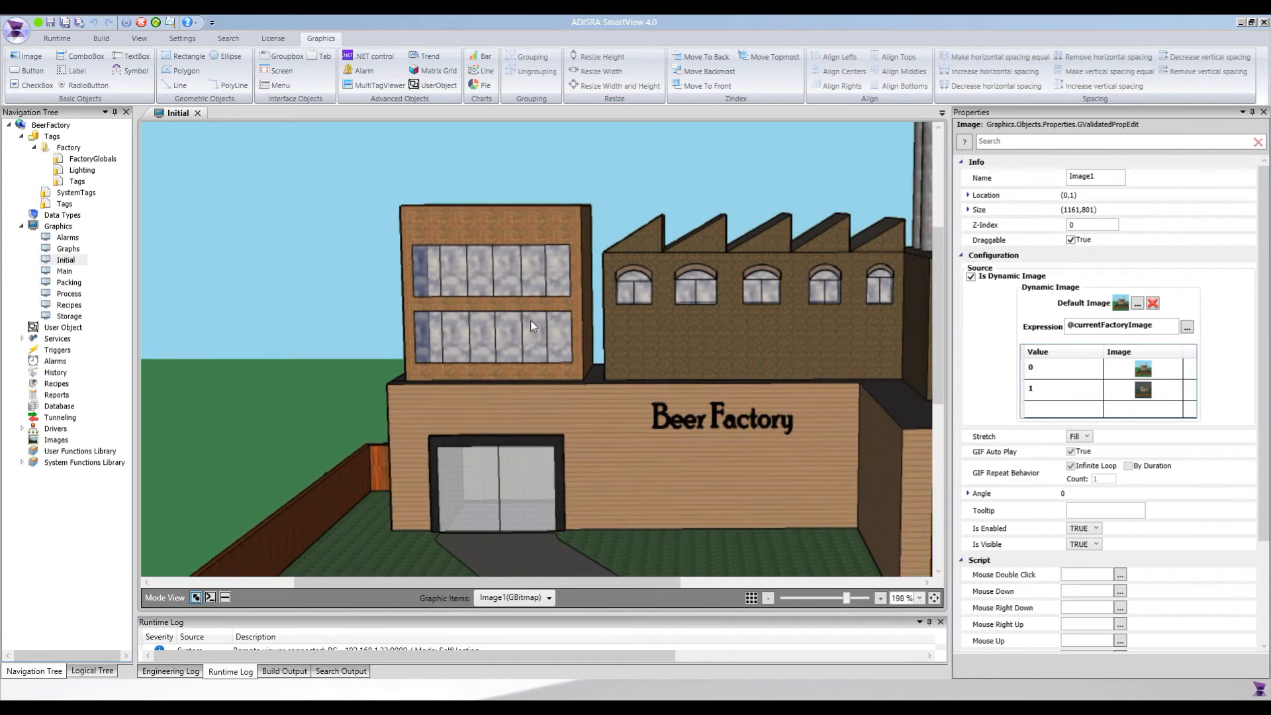
scroll(530, 326, "up", 1)
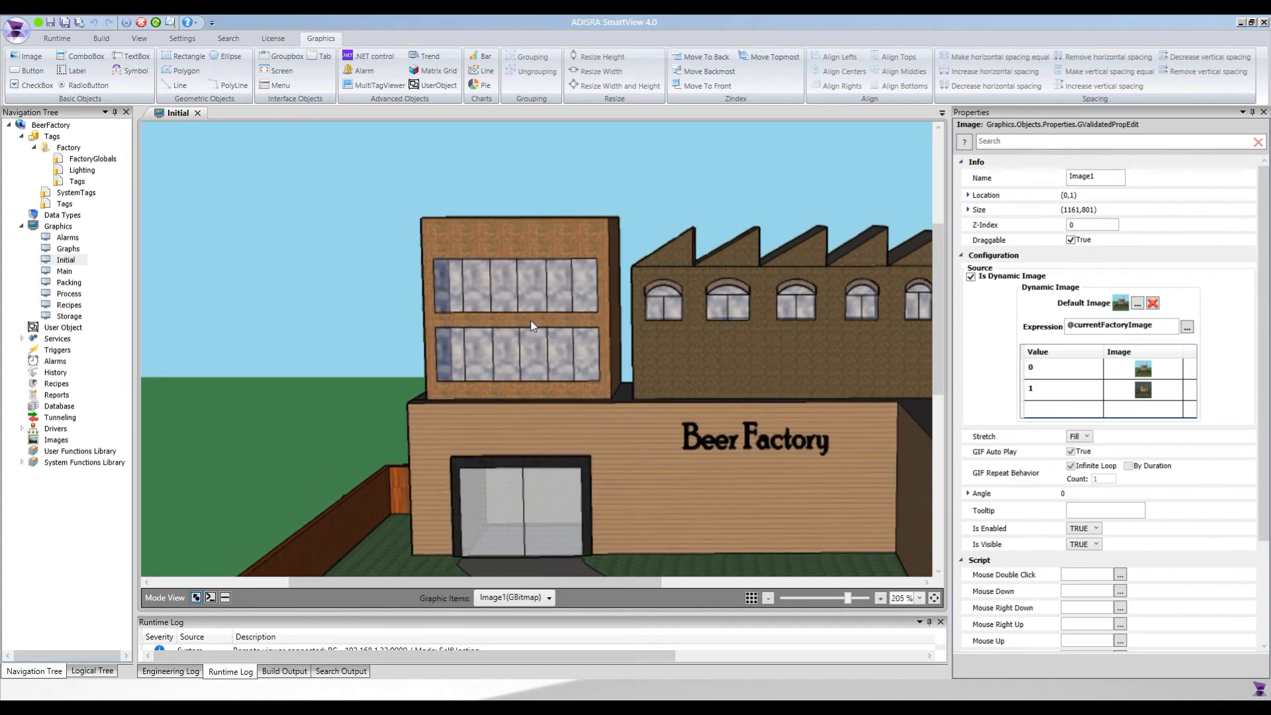
left_click(184, 57)
left_click_drag(434, 260, 461, 312)
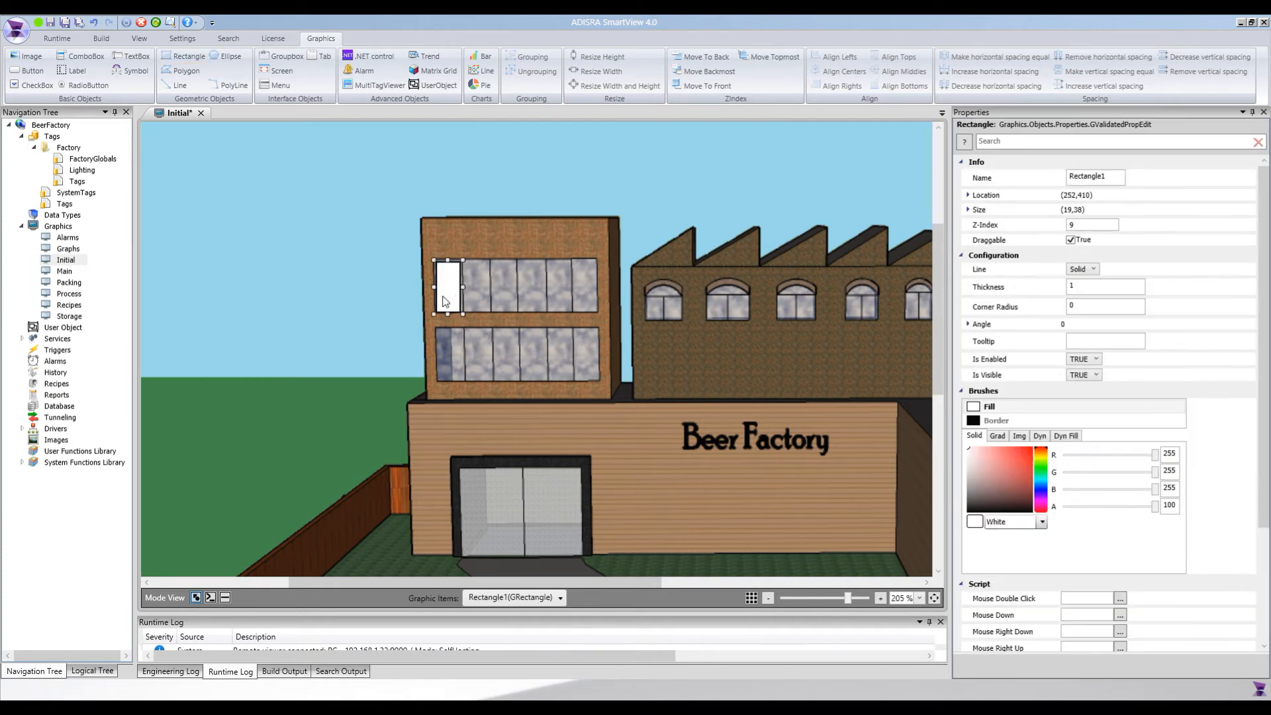
key("Up")
left_click_drag(467, 256, 464, 254)
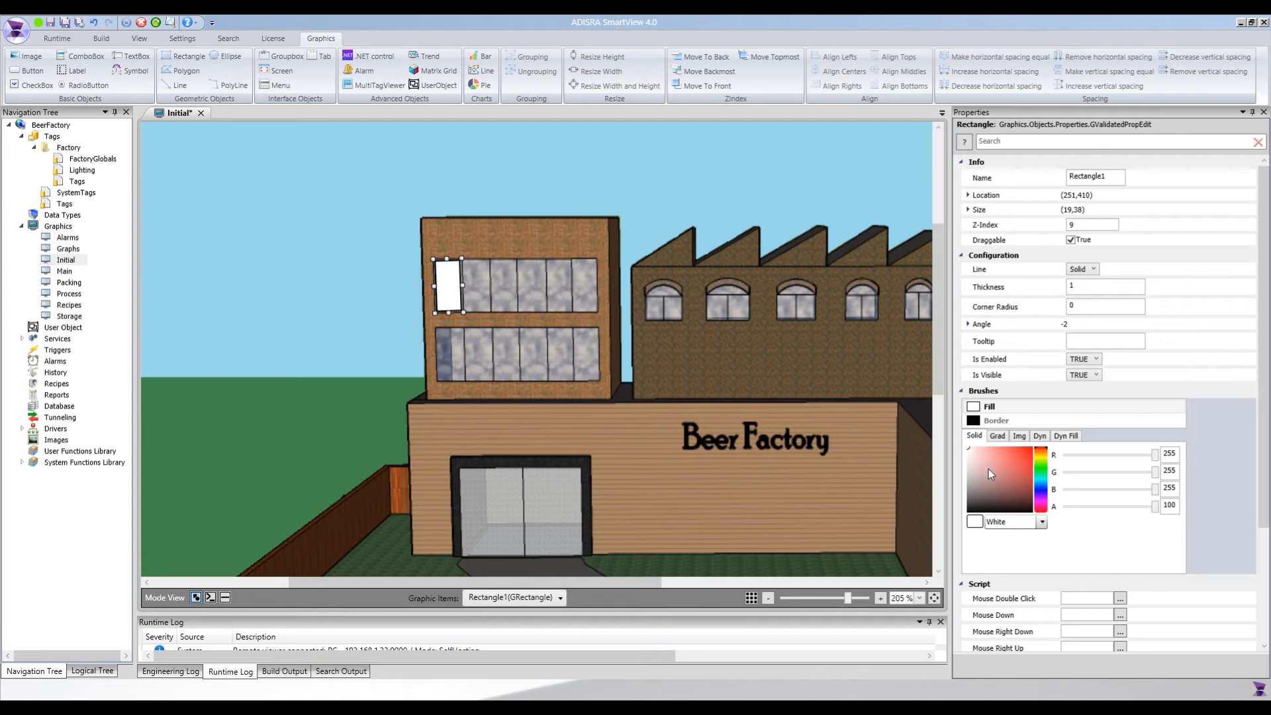
Fill the window pane rectangle with solid yellow, RGB 239, 255, 54
left_click(1041, 461)
left_click(1043, 458)
left_click_drag(1001, 459, 1019, 442)
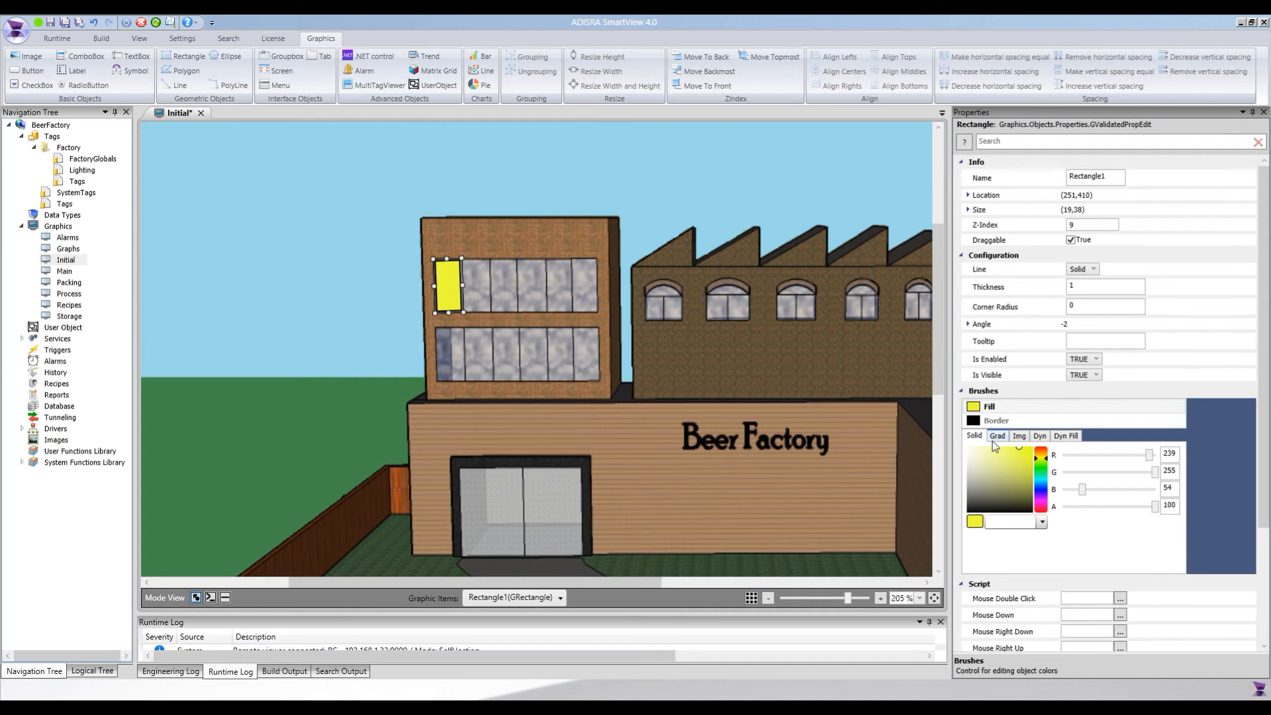
Copy the yellow pane rectangle onto the second and third panes of the office's top-floor windows
left_click(442, 291)
key("ctrl+d")
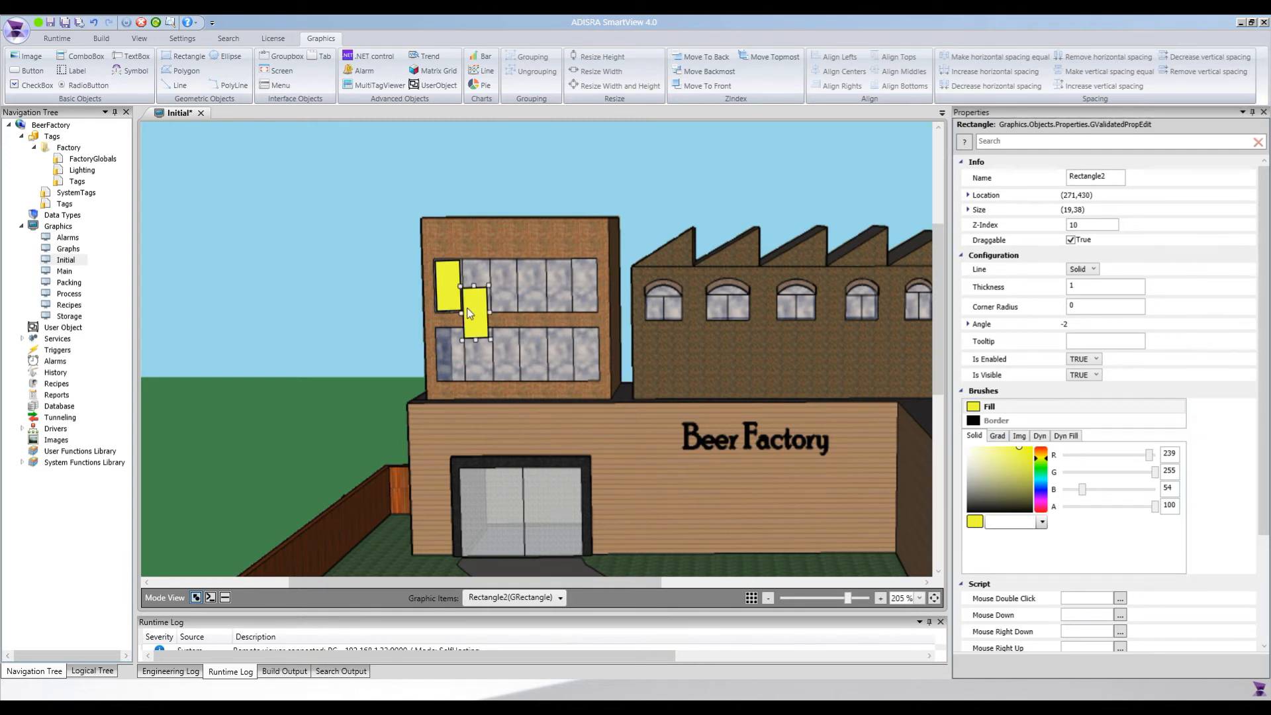
key("Up")
key("Up")
key("Right")
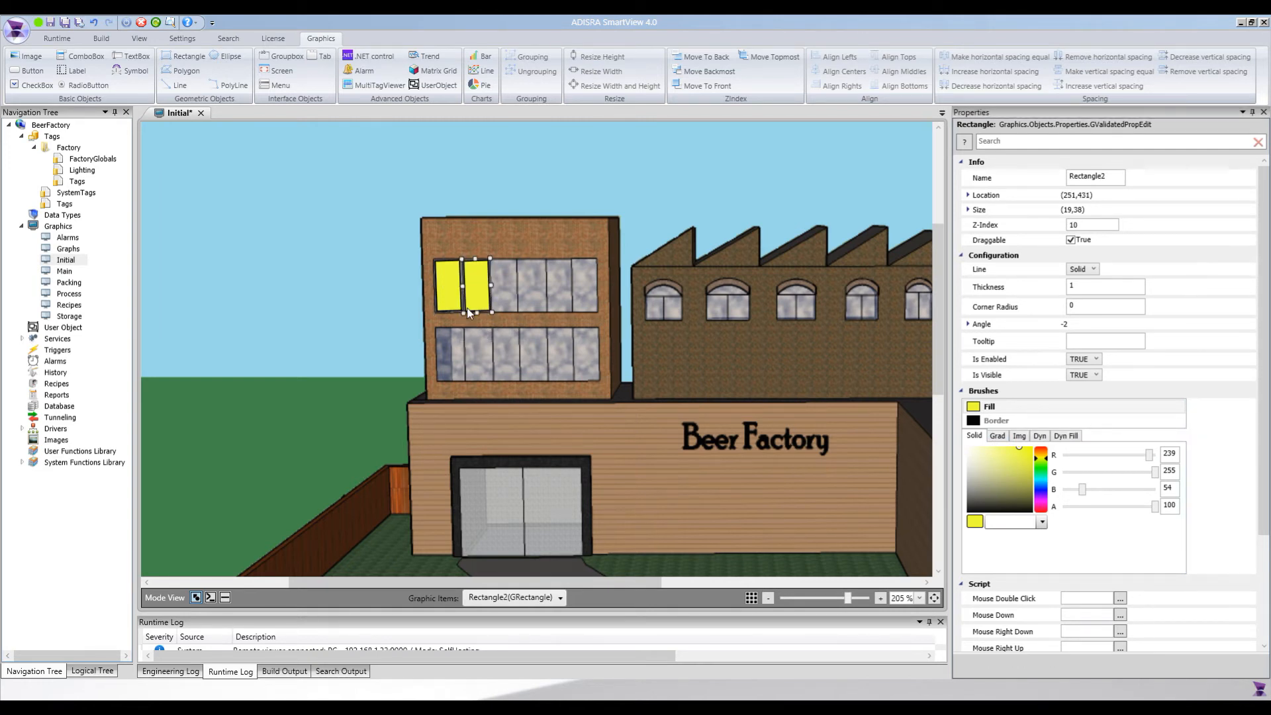
key("ctrl+d")
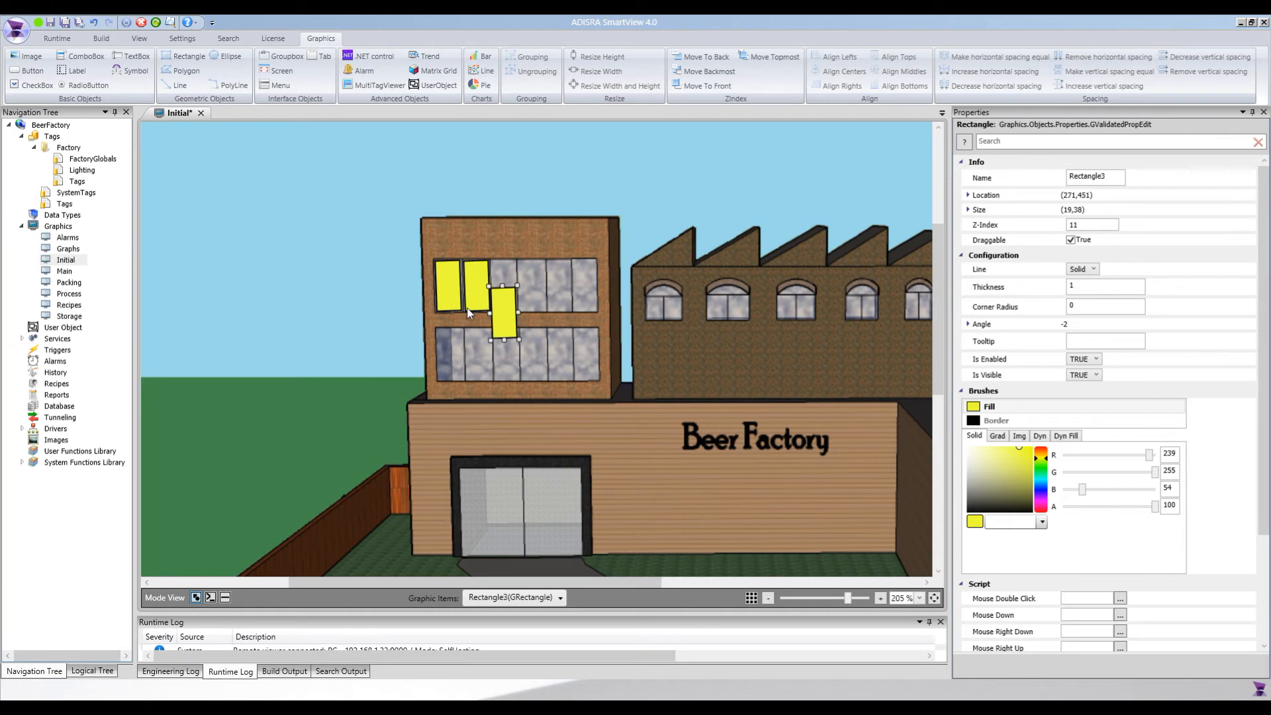
key("Up")
key("Up")
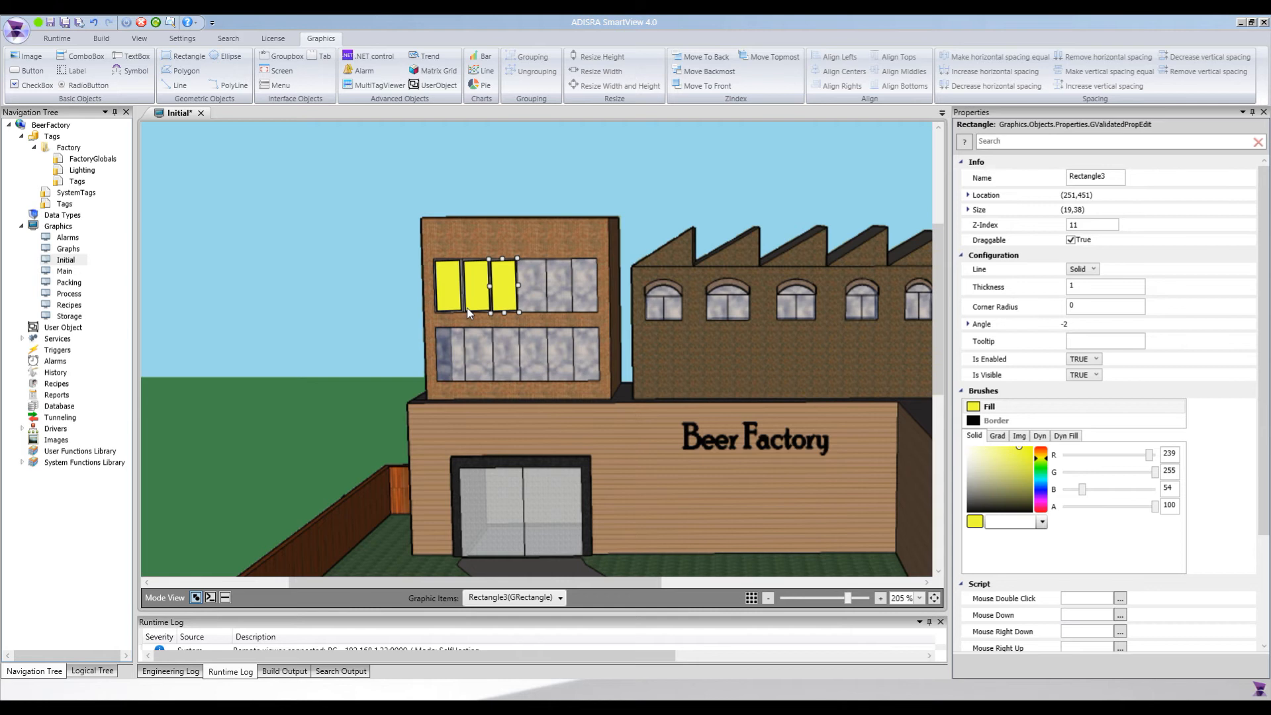
key("Left")
Add copies of the yellow rectangle over the fourth and fifth panes of the office's top floor
key("ctrl+v")
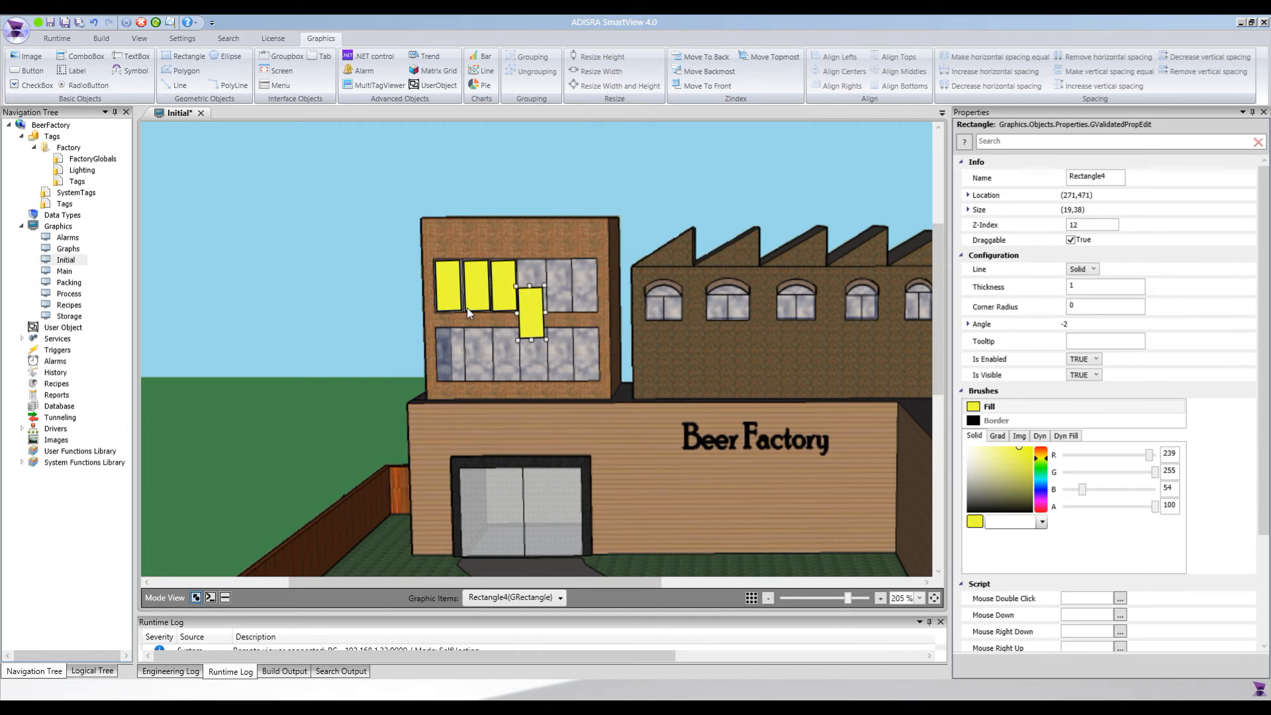
key("Up")
key("Up")
key("Right")
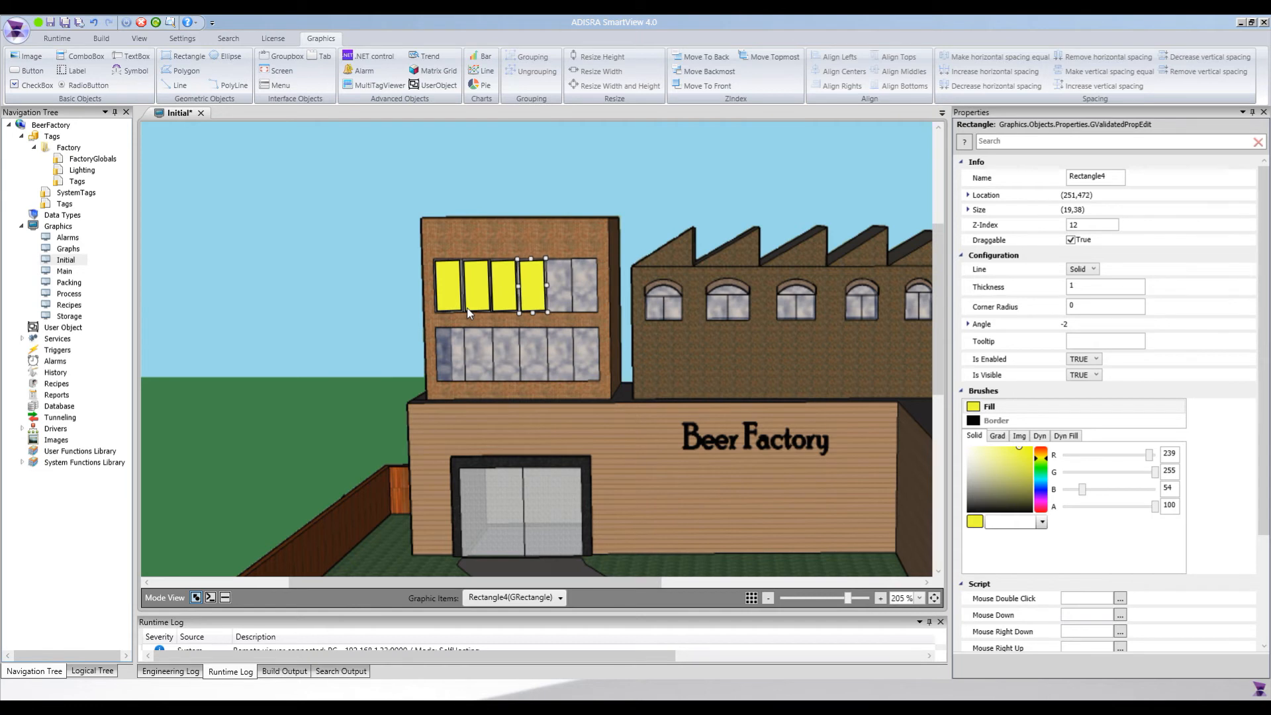
key("ctrl+v")
key("Up")
key("Up")
key("Up")
key("Up")
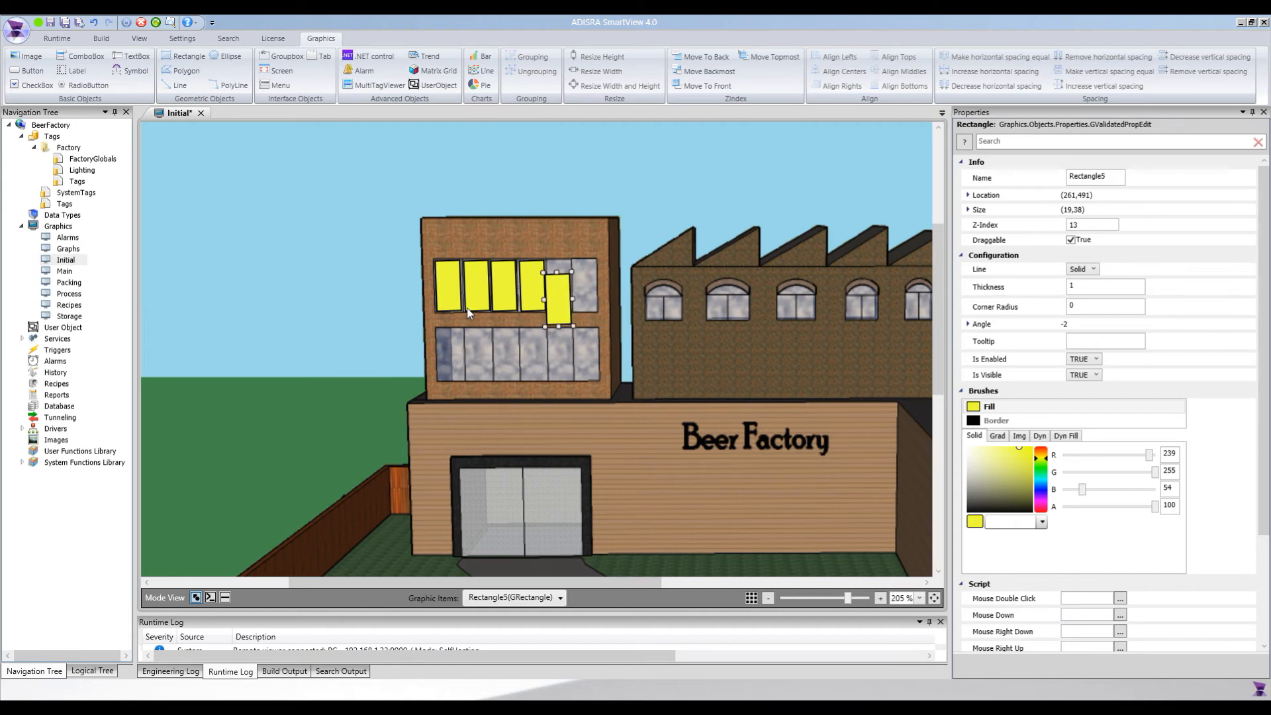
Add a copy of the yellow rectangle over the sixth, rightmost pane of the office's top floor
key("ctrl+v")
key("Up")
key("Up")
key("Up")
key("Up")
key("Up")
key("Up")
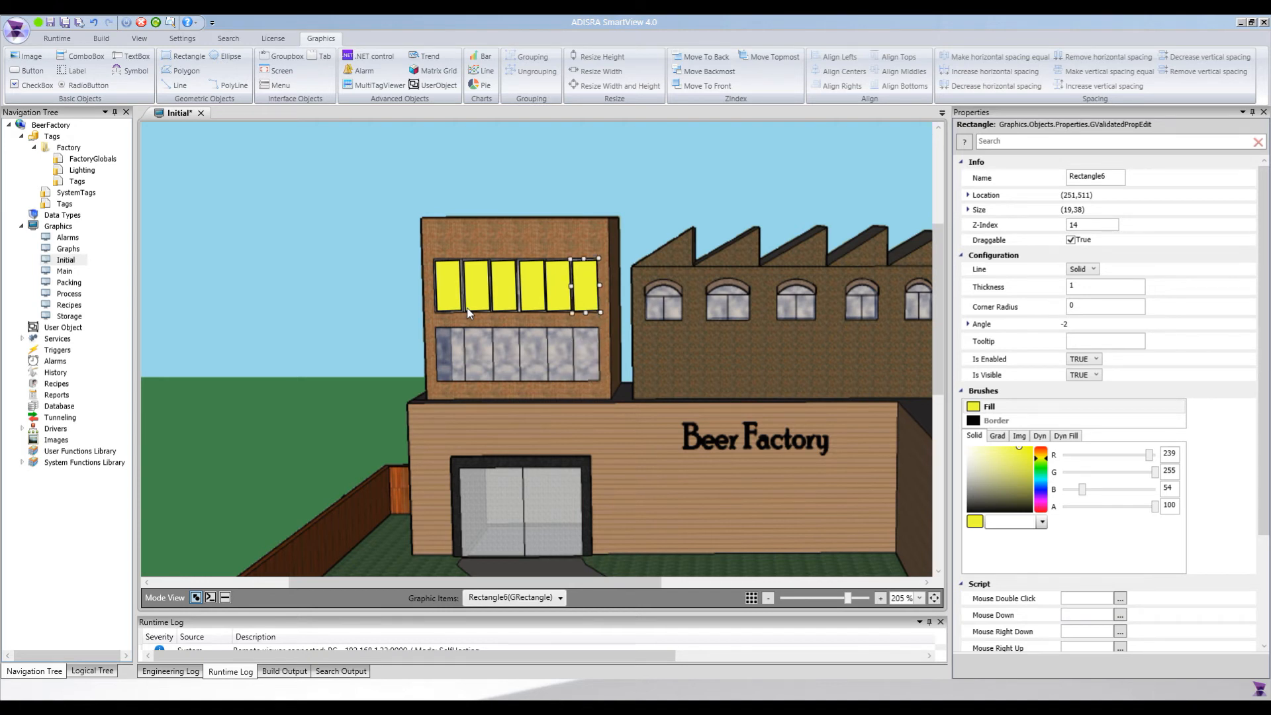
key("Up")
key("Right")
Copy the leftmost top-floor yellow rectangle onto the leftmost pane of the office's bottom floor
left_click(530, 289)
left_click(453, 299)
key("ctrl+v")
left_click_drag(468, 321, 445, 361)
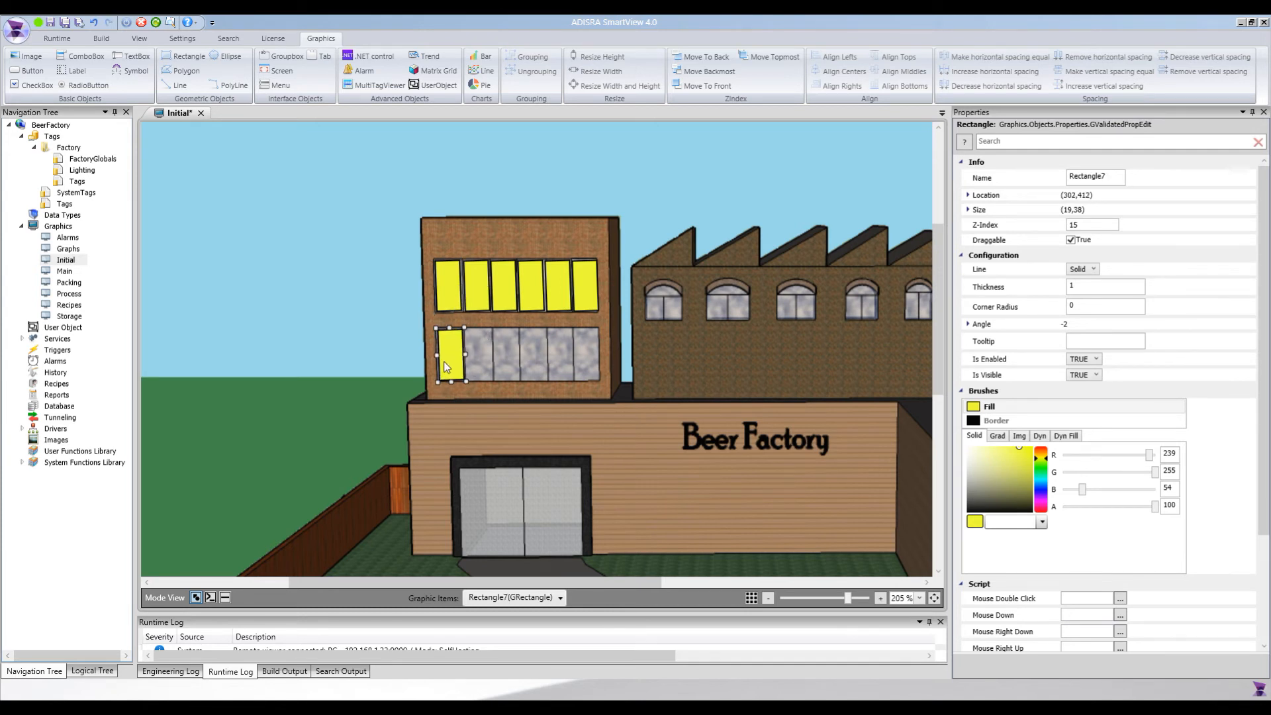
Copy the yellow rectangle onto the second and third panes of the office's bottom floor
key("ctrl+v")
key("ctrl+z")
key("ctrl+v")
key("Up")
key("Up")
key("Up")
key("Up")
key("Up")
key("Up")
key("Up")
key("Up")
key("Up")
key("Up")
key("Up")
key("Up")
key("Up")
key("Up")
key("Up")
key("Up")
key("Up")
key("Up")
key("Up")
key("Up")
key("Down")
key("ctrl+v")
key("Up")
key("Up")
key("Up")
key("Up")
key("Up")
key("Up")
key("Up")
key("Up")
key("Up")
key("Up")
key("Up")
key("Up")
key("Up")
key("Up")
key("Up")
key("Up")
key("Up")
key("Up")
key("Up")
key("Up")
Cover the fourth, fifth and sixth panes of the office's bottom floor with copies of the yellow rectangle
key("ctrl+v")
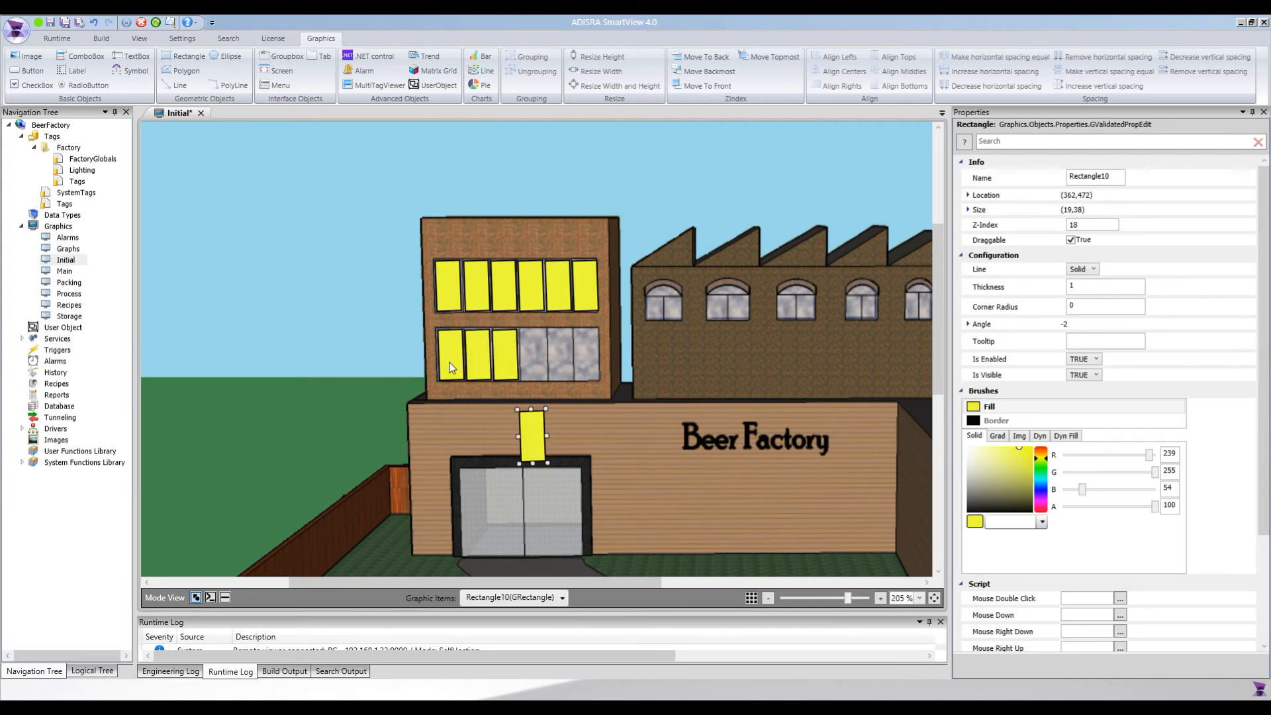
key("Up")
key("Up")
key("Up")
key("Up")
key("Up")
key("Up")
key("Up")
key("Up")
key("Up")
key("Up")
key("Up")
key("Up")
key("Up")
key("Up")
key("Up")
key("Up")
key("Up")
key("Up")
key("Up")
key("Up")
key("ctrl+v")
key("Up")
key("Up")
key("Up")
key("Up")
key("Up")
key("Up")
key("Up")
key("Up")
key("Up")
key("Up")
key("Up")
key("Up")
key("Up")
key("Up")
key("Up")
key("Up")
key("Up")
key("Up")
key("Up")
key("Up")
key("ctrl+v")
key("Up")
key("Up")
key("Up")
key("Up")
key("Up")
key("Up")
key("Up")
key("Up")
key("Up")
key("Up")
key("Up")
key("Up")
key("Up")
key("Up")
key("Up")
key("Up")
key("Up")
key("Up")
key("Up")
key("Up")
left_click(472, 421)
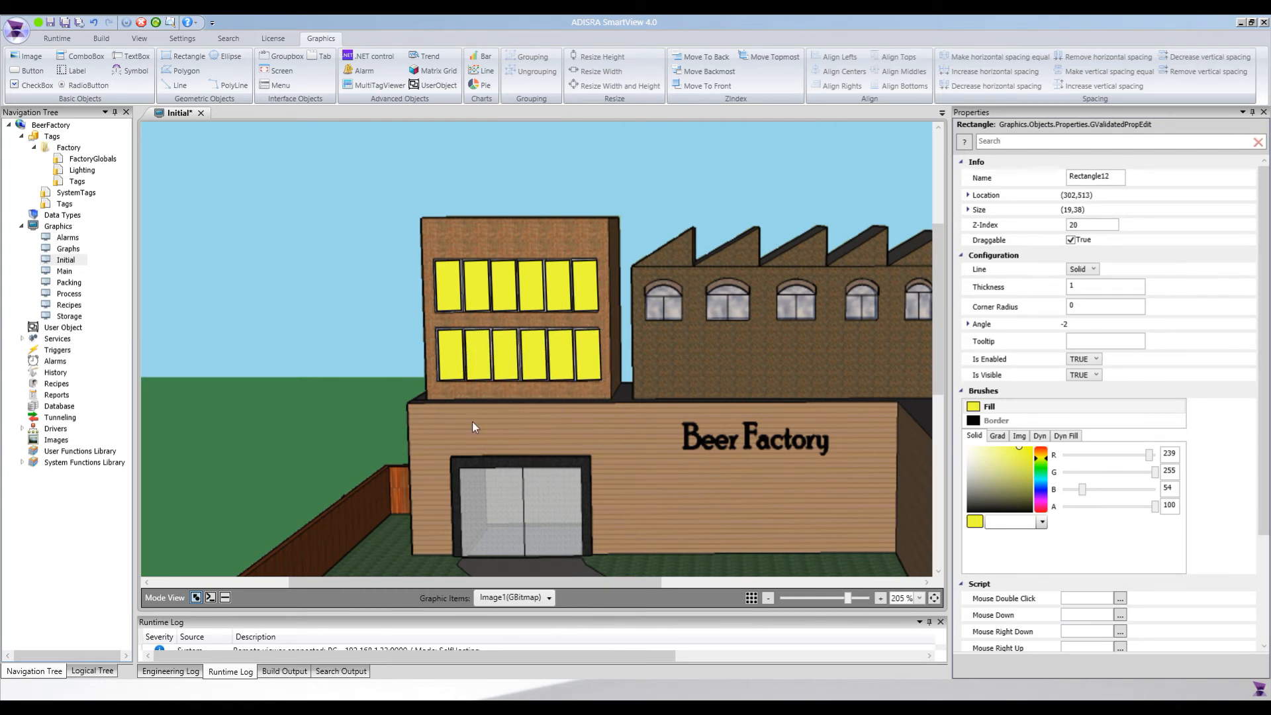
left_click(447, 358)
key("ctrl+v")
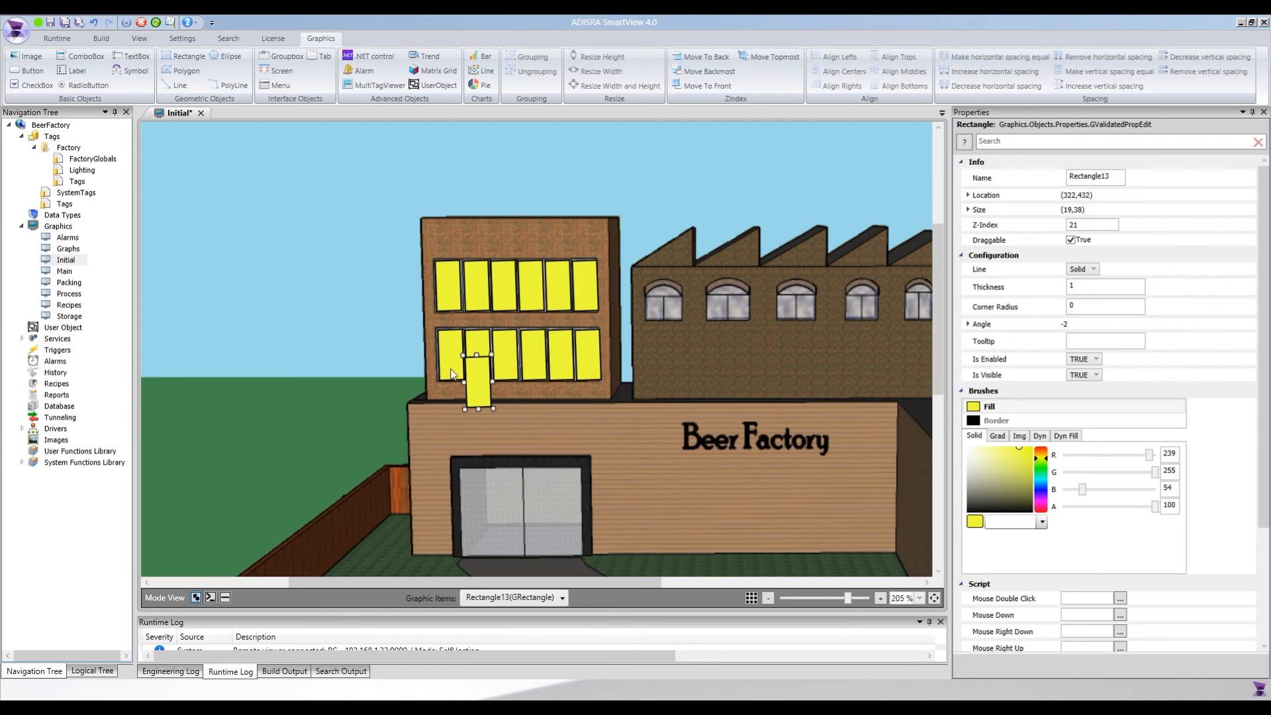
key("Delete")
left_click(450, 372)
key("ctrl+v")
key("Delete")
Place a copy of the yellow rectangle over the left entrance door, rotated to -1 and enlarged to fill the glass
left_click(450, 375)
key("ctrl+v")
left_click_drag(476, 384, 491, 464)
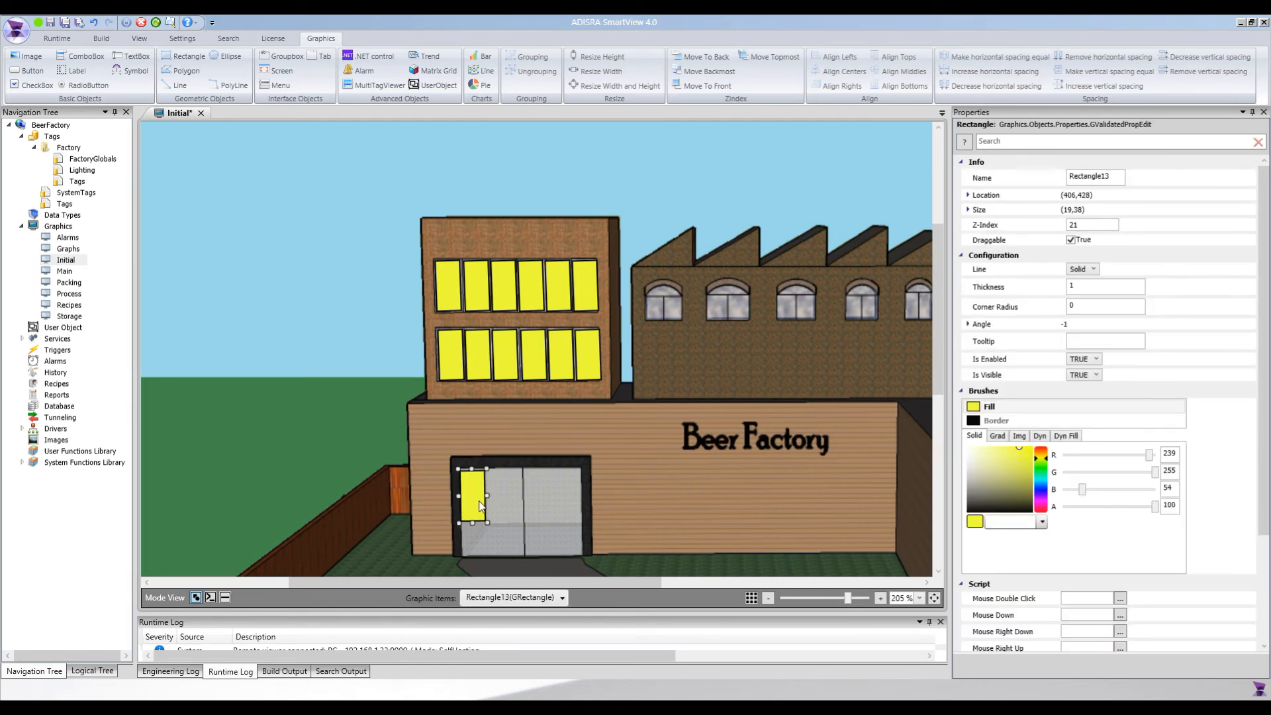
left_click_drag(490, 523, 571, 500)
Duplicate the door rectangle onto the right entrance door and fit it to about 41 by 64
key("ctrl+c")
key("ctrl+v")
left_click_drag(588, 509, 580, 509)
left_click(656, 530)
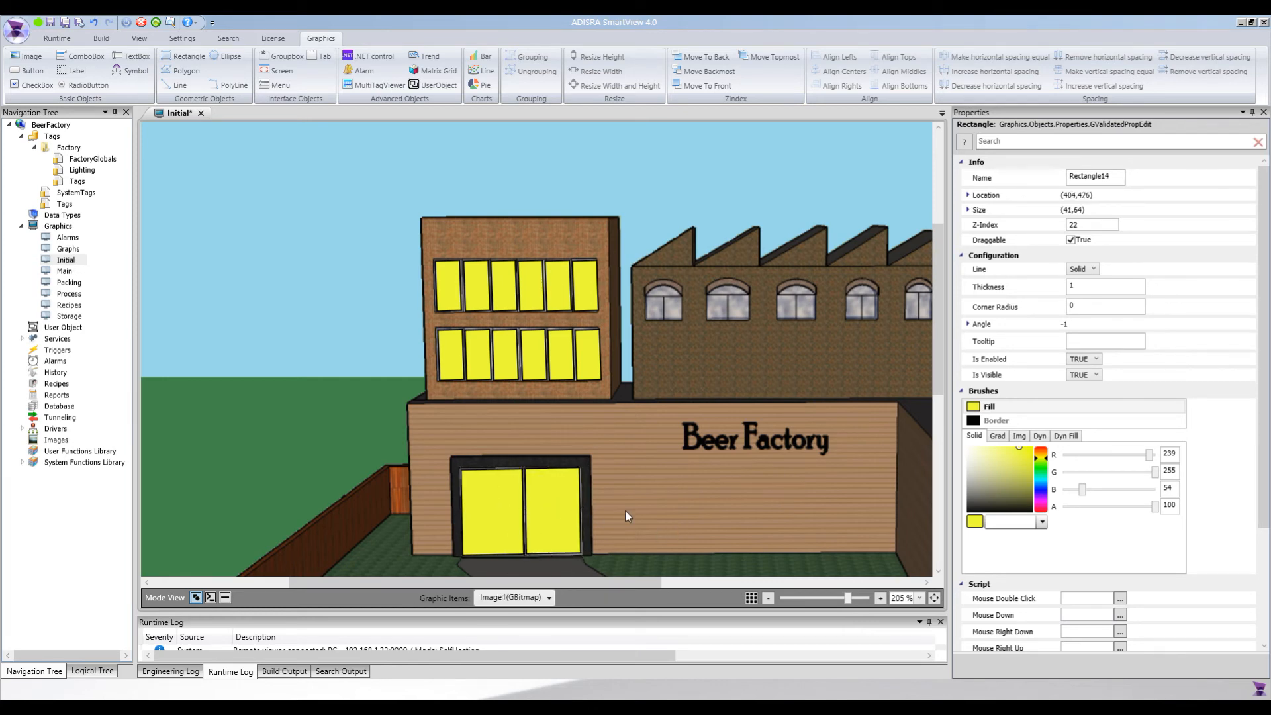
Place a copy of the yellow rectangle over the lower part of the first factory window, resized to fit, with an angle of 0
left_click_drag(589, 583, 668, 582)
left_click(425, 350)
key("ctrl+c")
key("ctrl+v")
left_click_drag(445, 382, 497, 325)
scroll(497, 324, "up", 2)
left_click_drag(473, 583, 564, 586)
left_click_drag(398, 477, 675, 424)
Copy the factory window rectangle onto the lower parts of the second to fifth factory windows
key("ctrl+c")
key("ctrl+v")
key("ctrl+c")
key("ctrl+v")
key("ctrl+c")
key("ctrl+v")
key("ctrl+c")
key("ctrl+v")
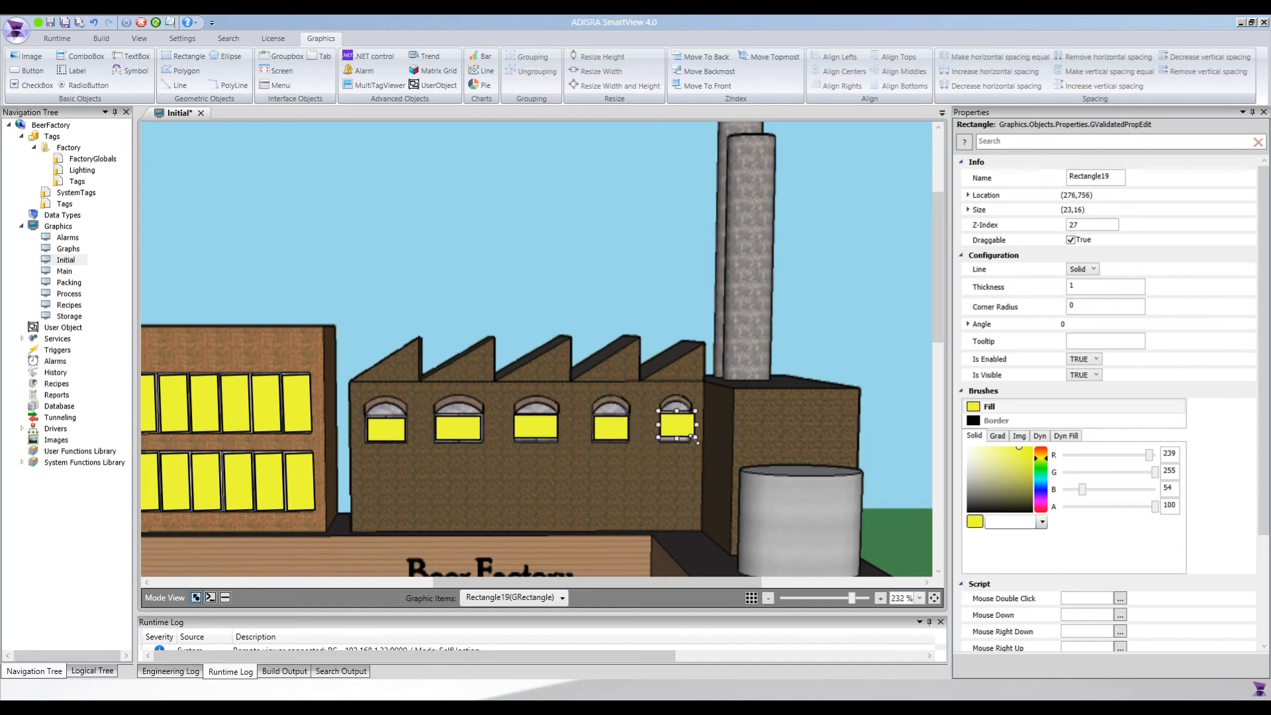
Resize the yellow rectangle over the second factory window to about 32 by 17
left_click(468, 425)
left_click_drag(483, 442, 486, 445)
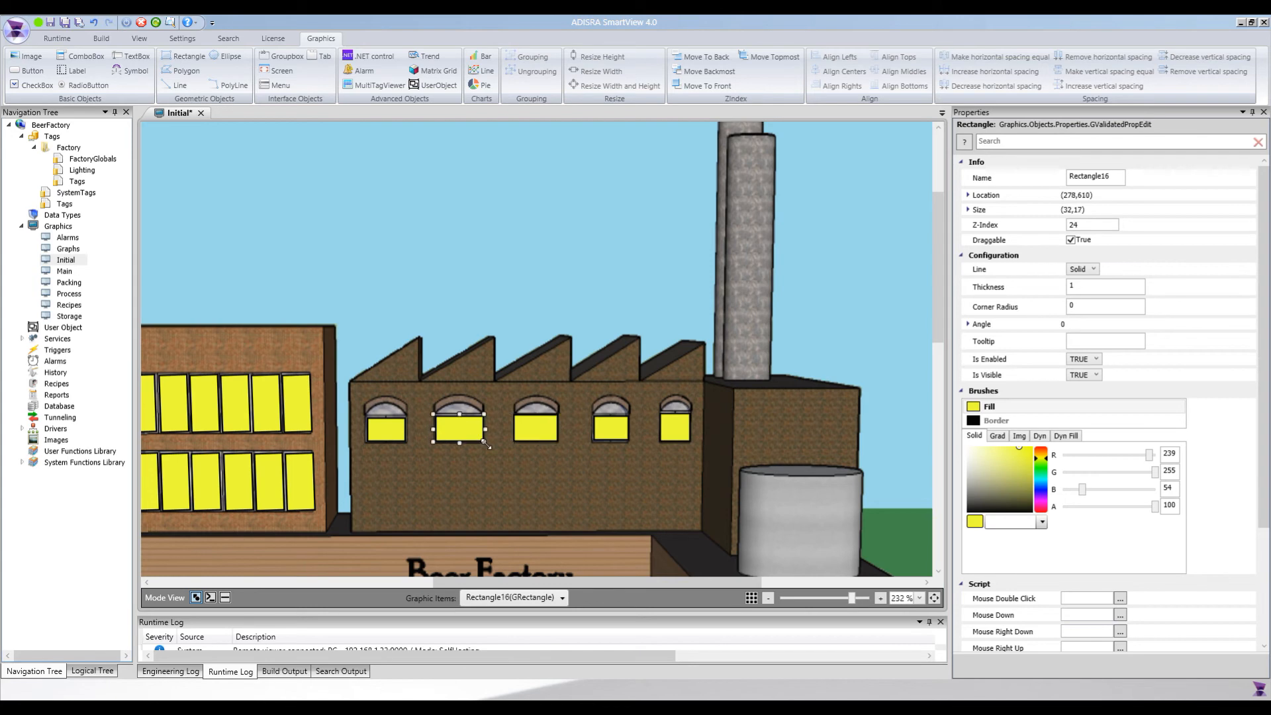
left_click(427, 439)
scroll(427, 438, "down", 2)
left_click_drag(668, 583, 374, 582)
scroll(487, 520, "down", 2)
scroll(395, 561, "up", 5)
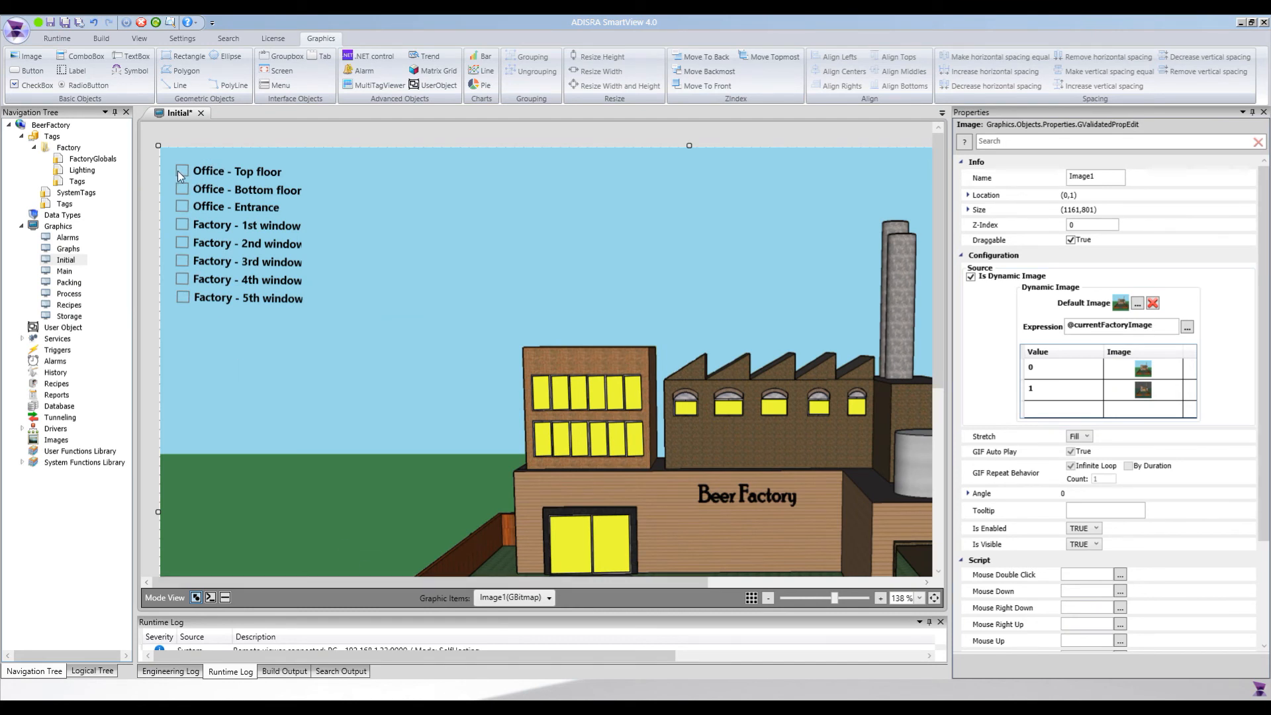
left_click(543, 400)
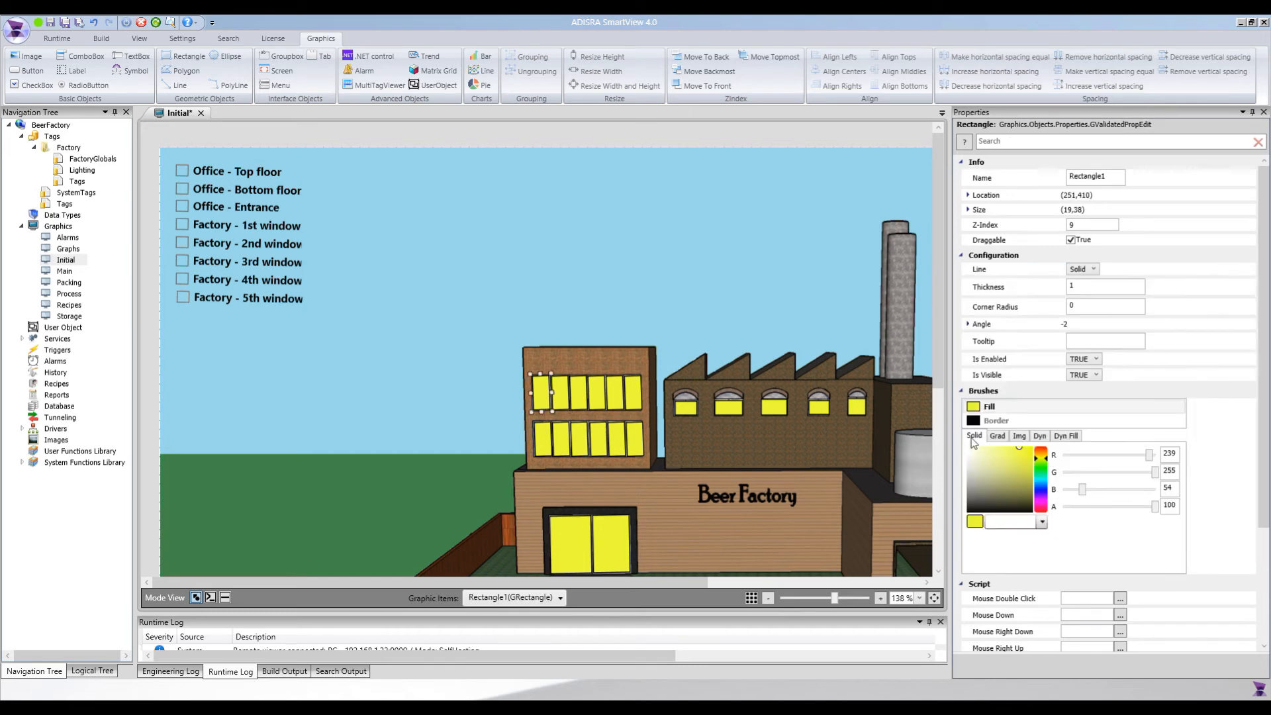
left_click(1082, 374)
type("@Off")
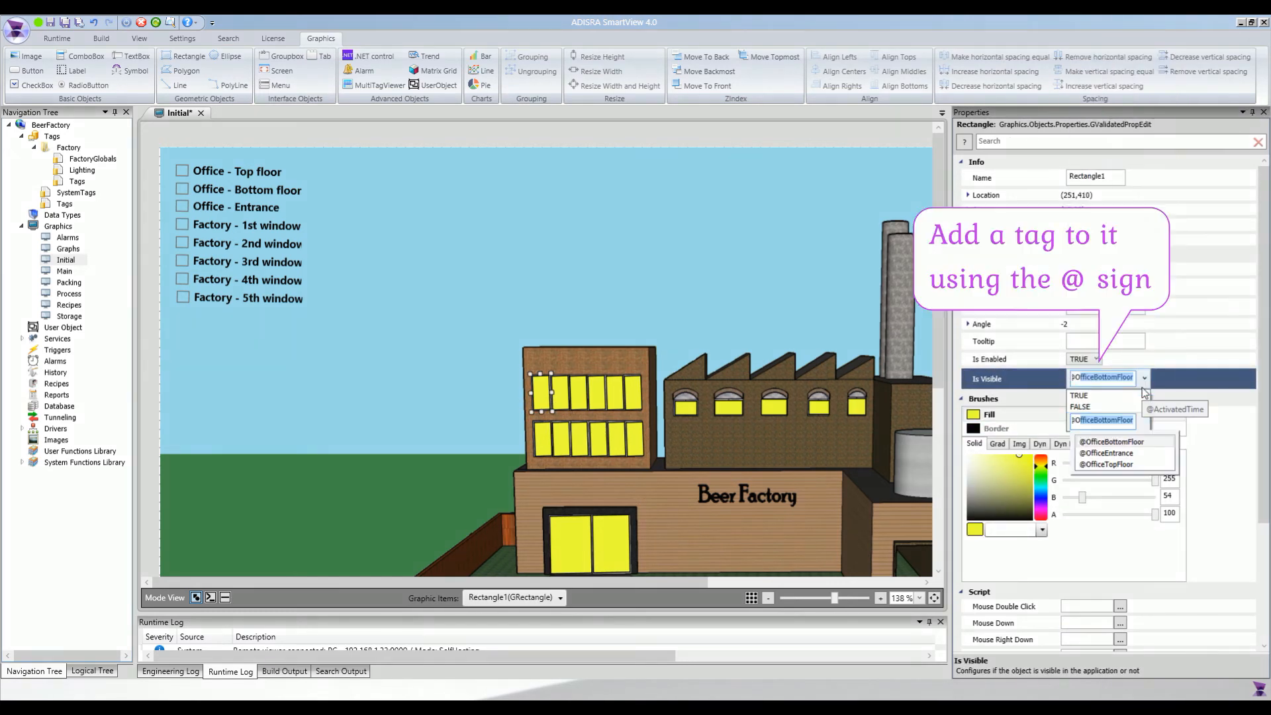
type("iceTop")
key("Down")
key("ctrl+c")
key("Return")
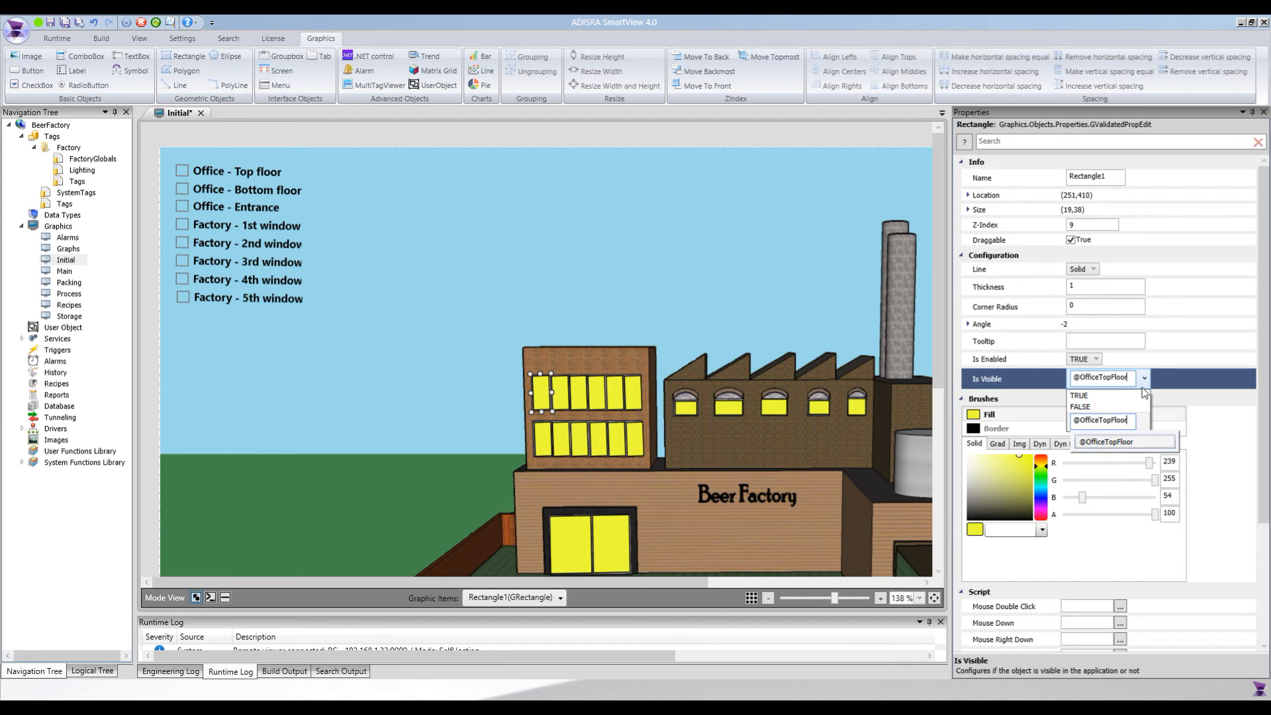
left_click(1112, 422)
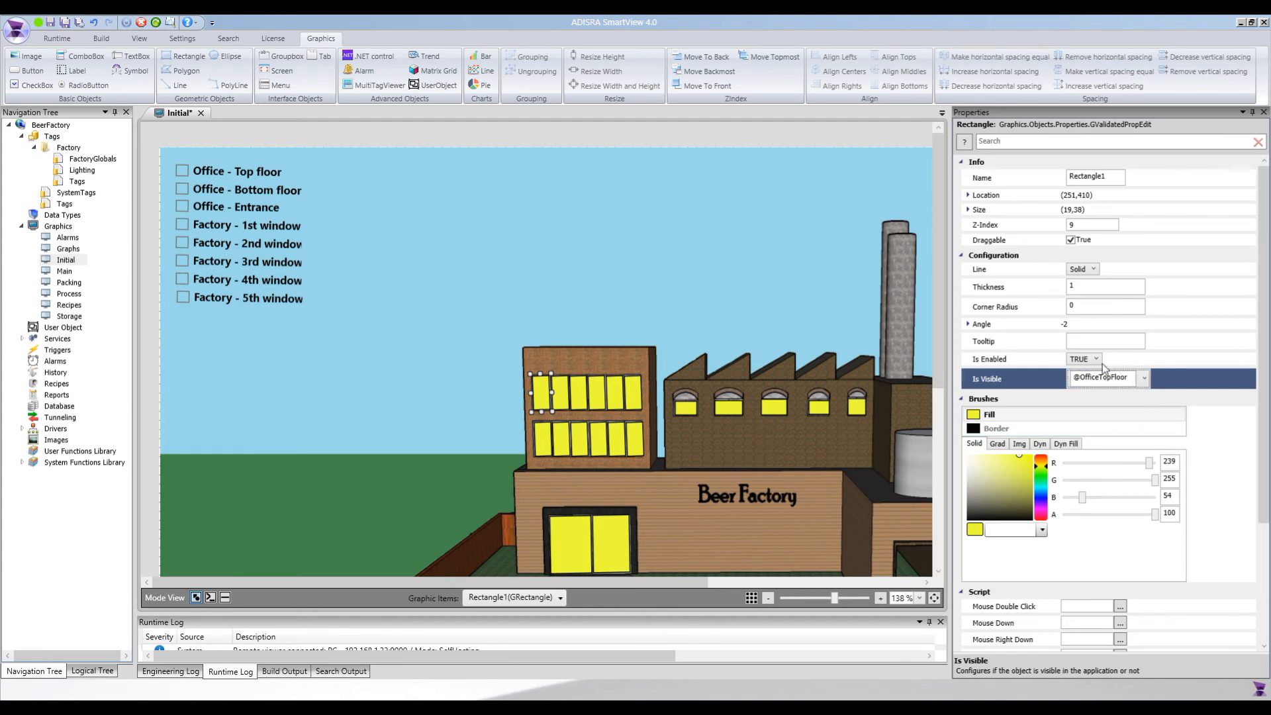
left_click(564, 405)
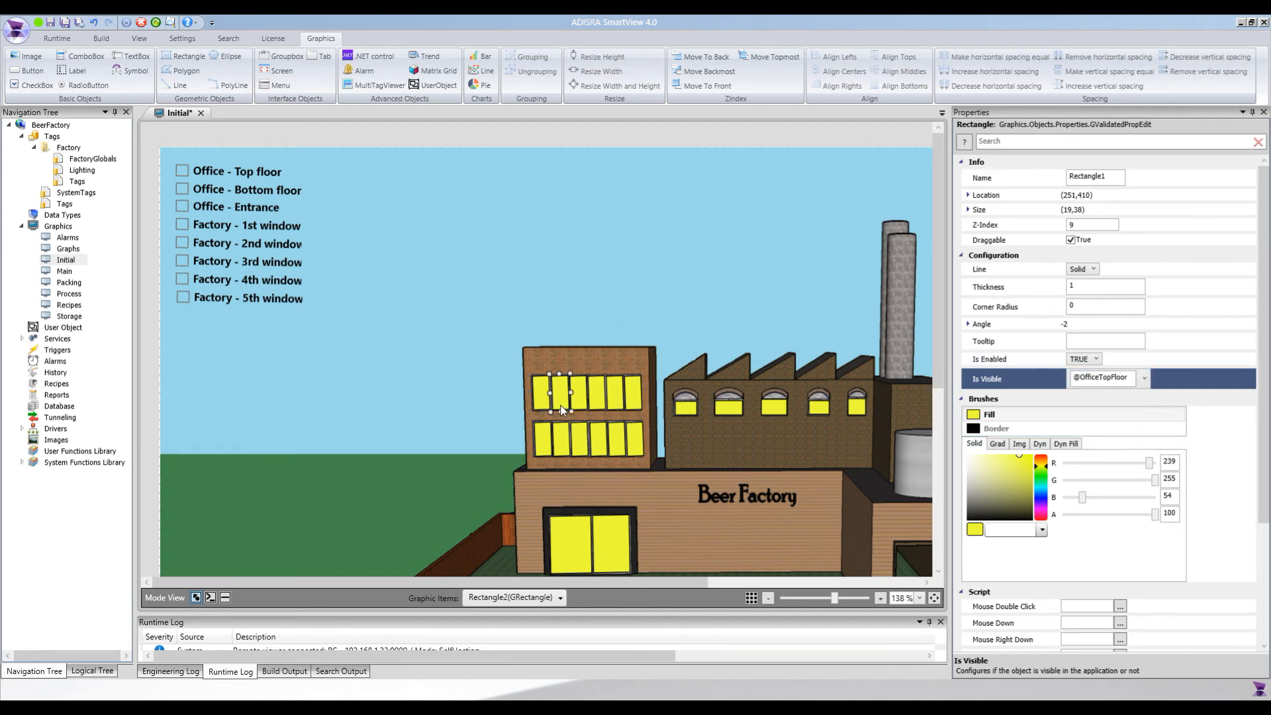
left_click(583, 402, "ctrl")
left_click(600, 402, "ctrl")
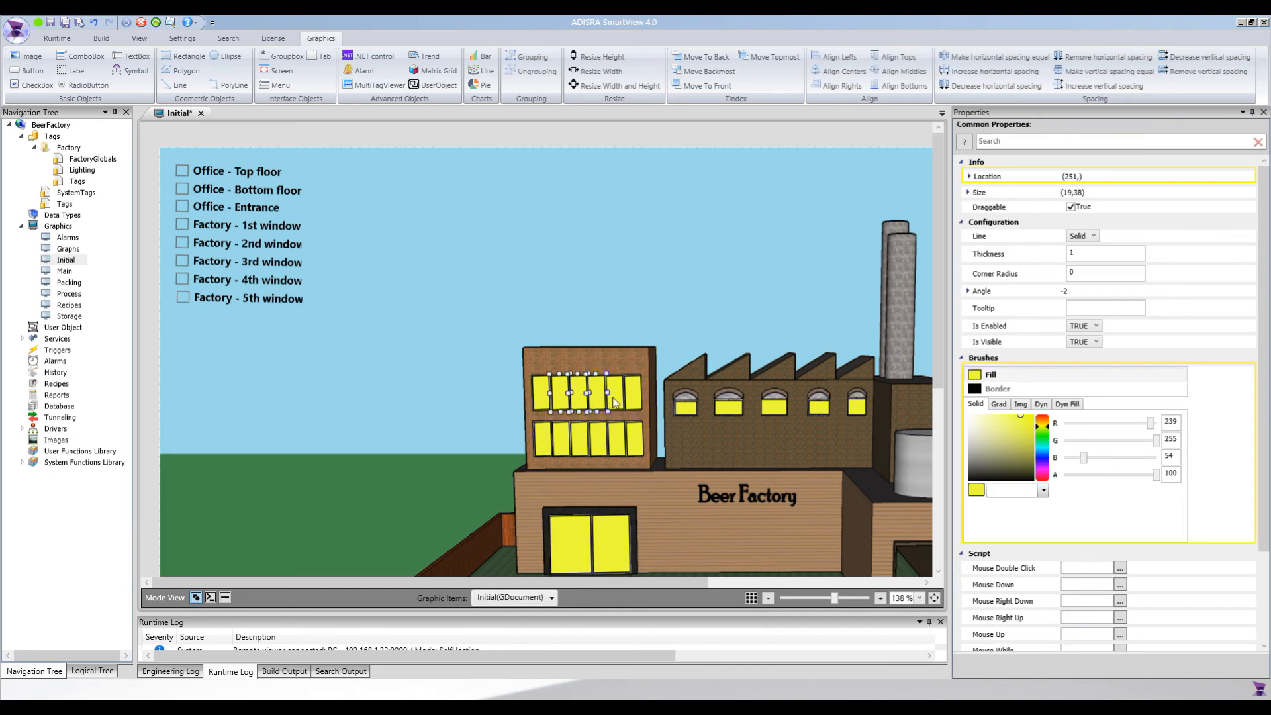
left_click(615, 402, "ctrl")
left_click(634, 401, "ctrl")
left_click(1065, 344)
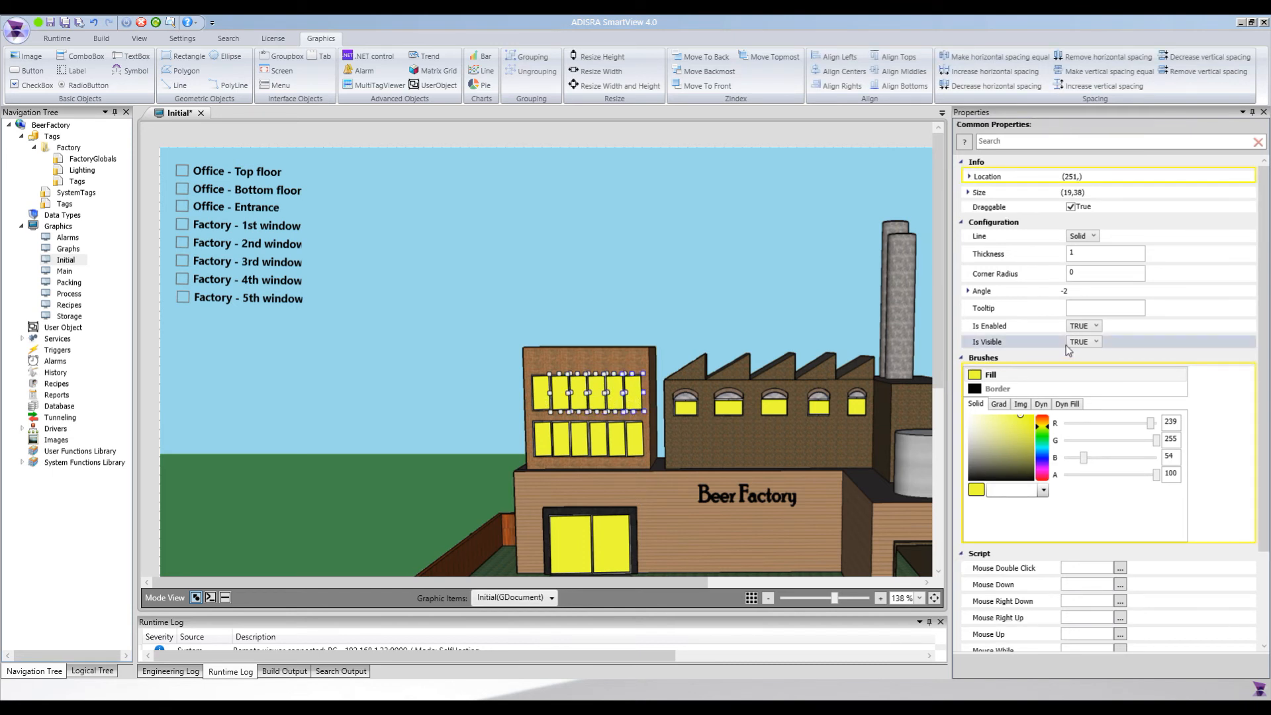
left_click(1079, 342)
left_click(1078, 344)
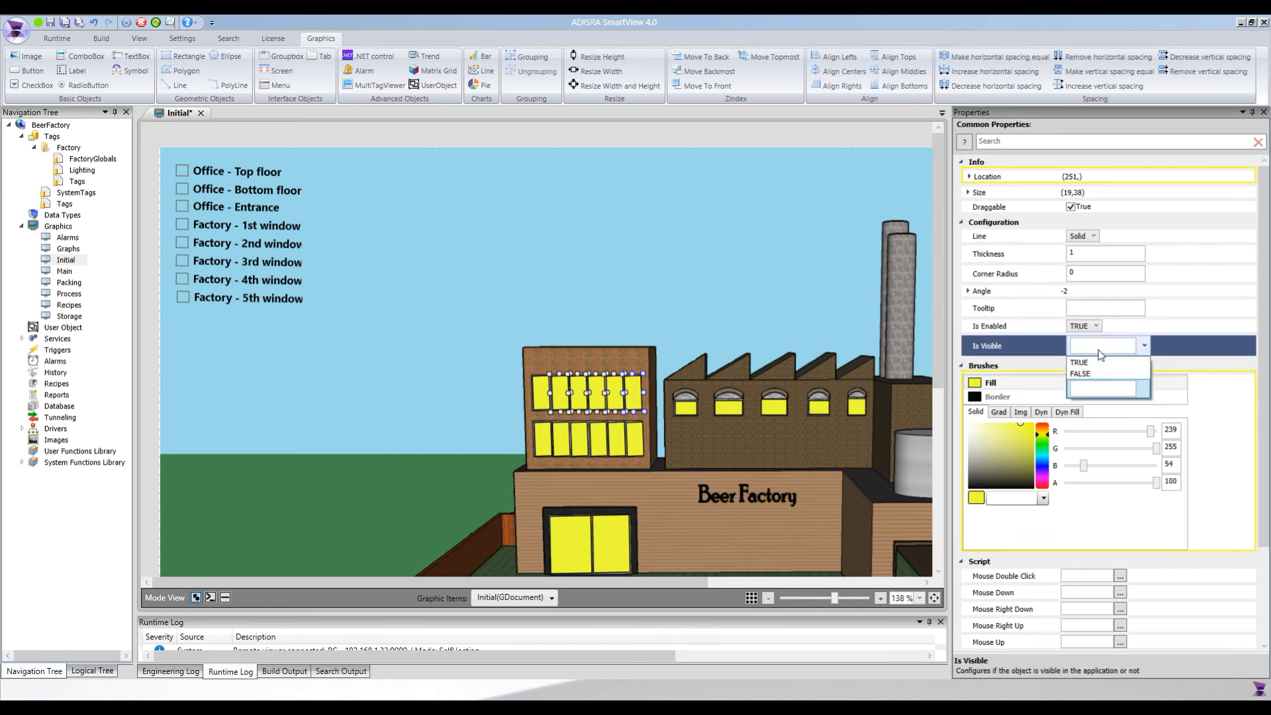
key("ctrl+v")
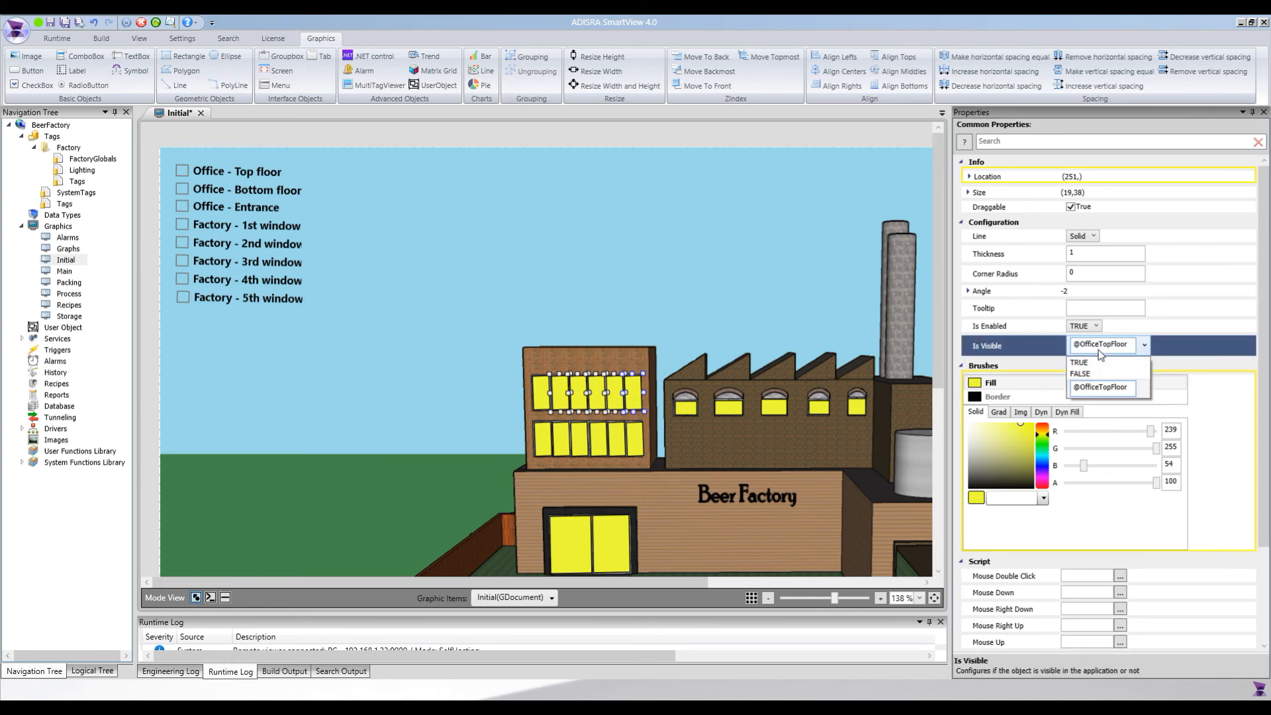
left_click(831, 378)
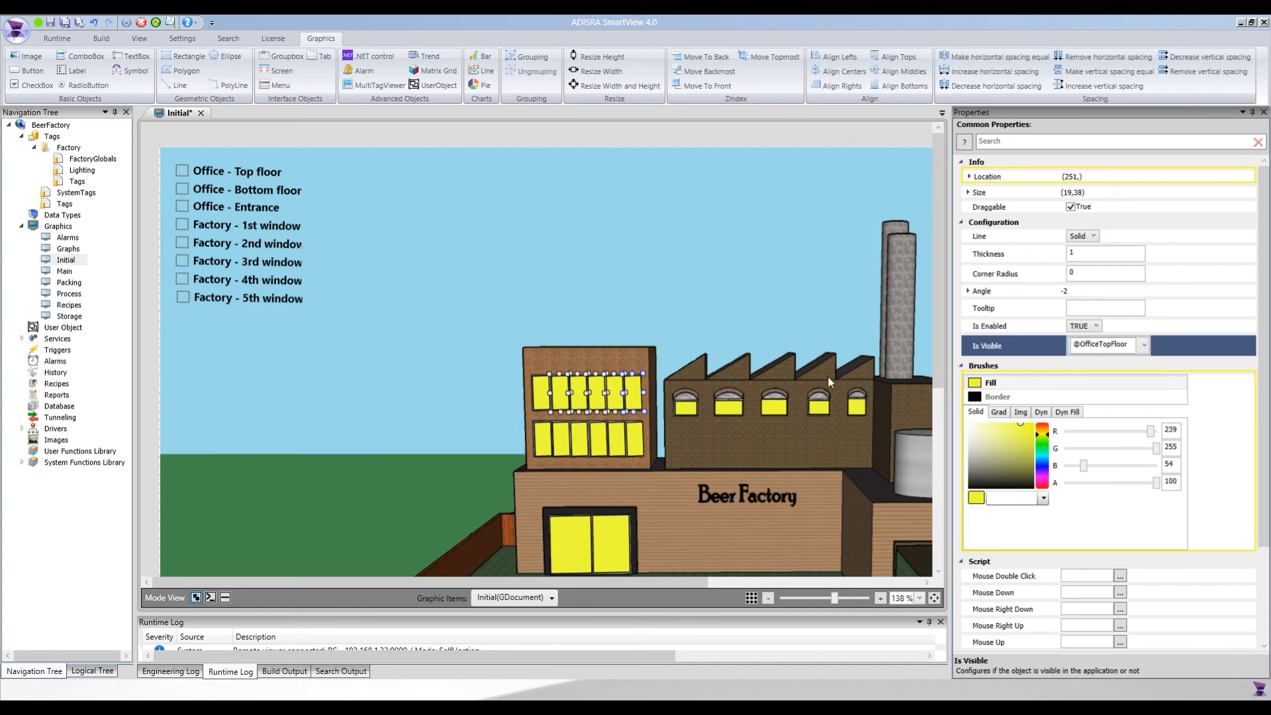
left_click(546, 451)
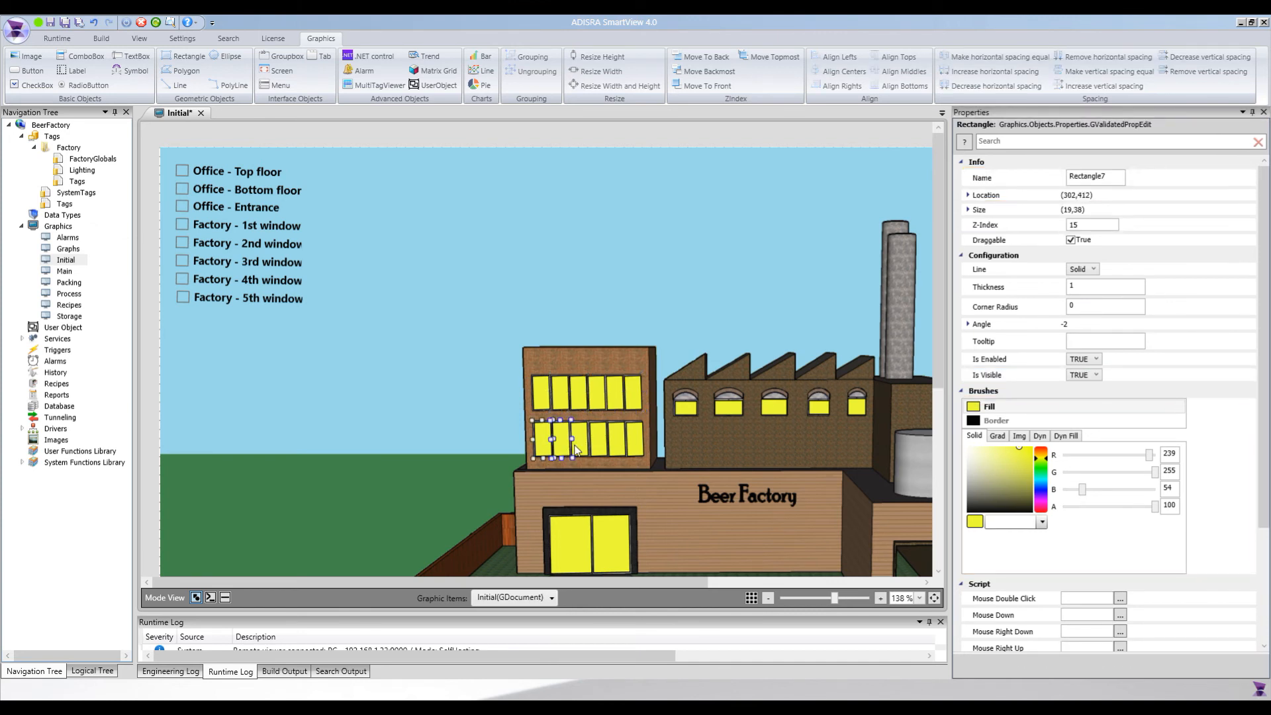
left_click(582, 450, "ctrl")
left_click(601, 449, "ctrl")
left_click(622, 447, "ctrl")
left_click(635, 443, "ctrl")
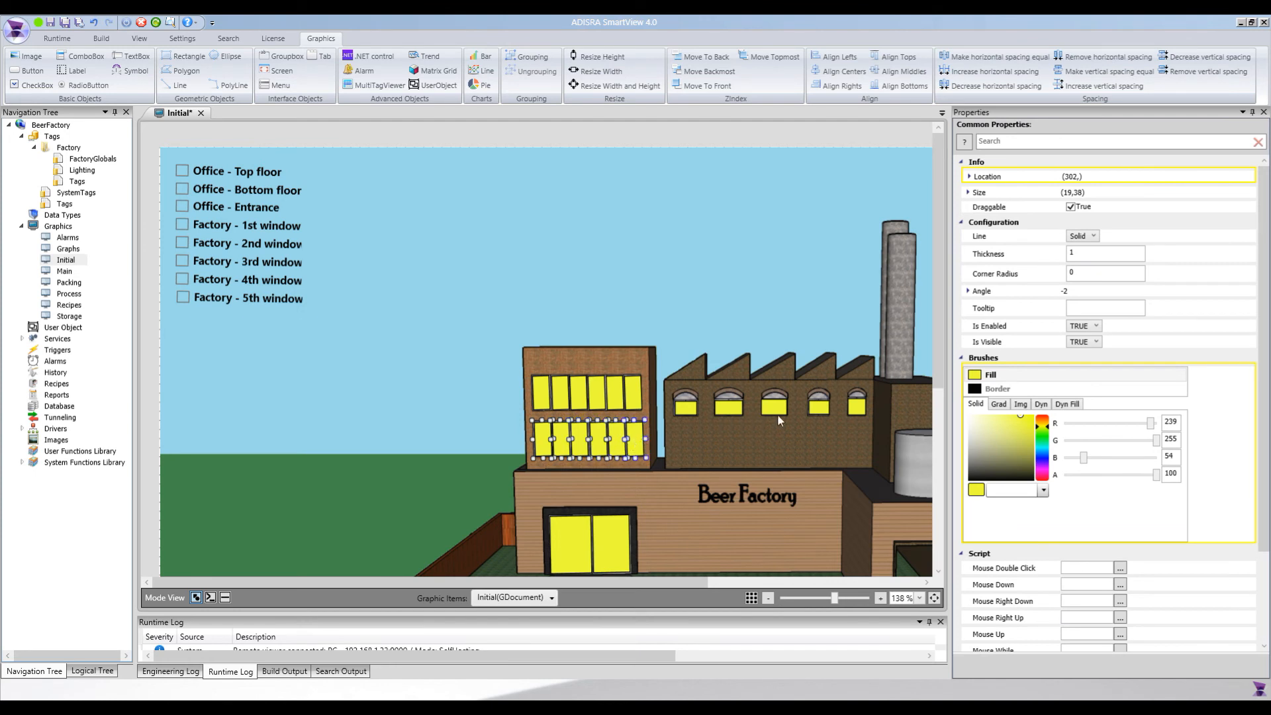
left_click(1083, 341)
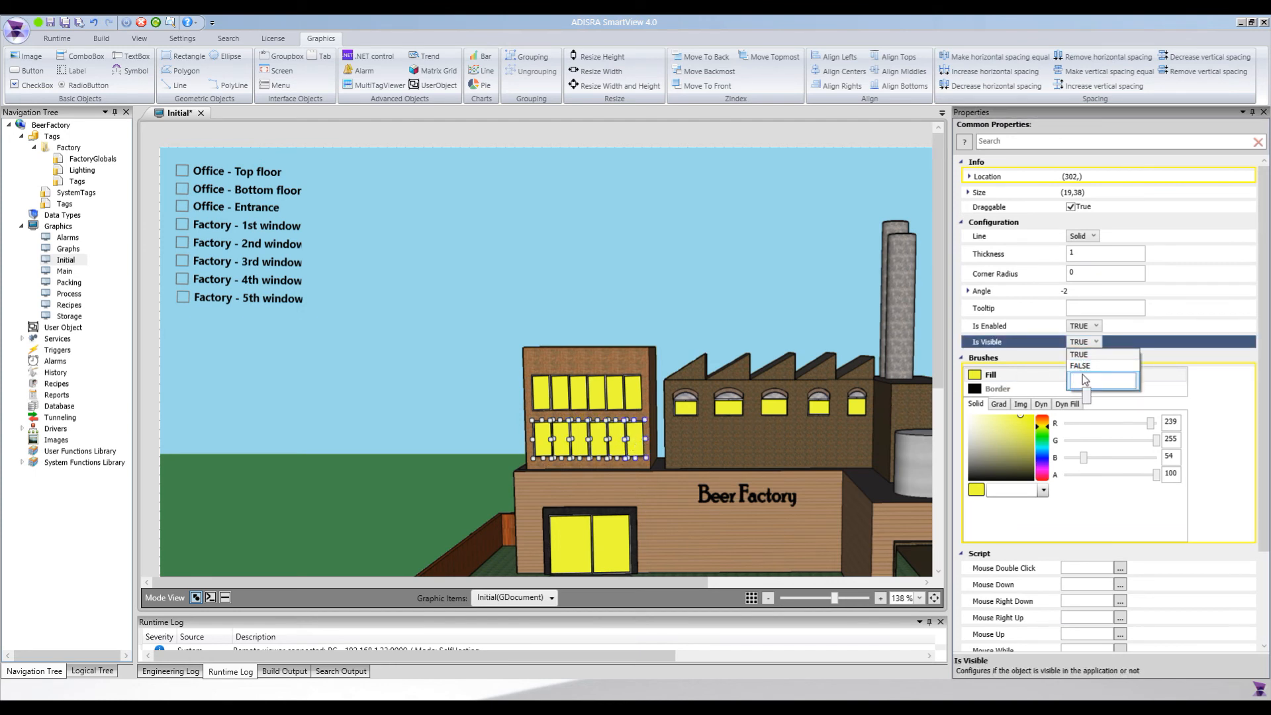
type("@Office")
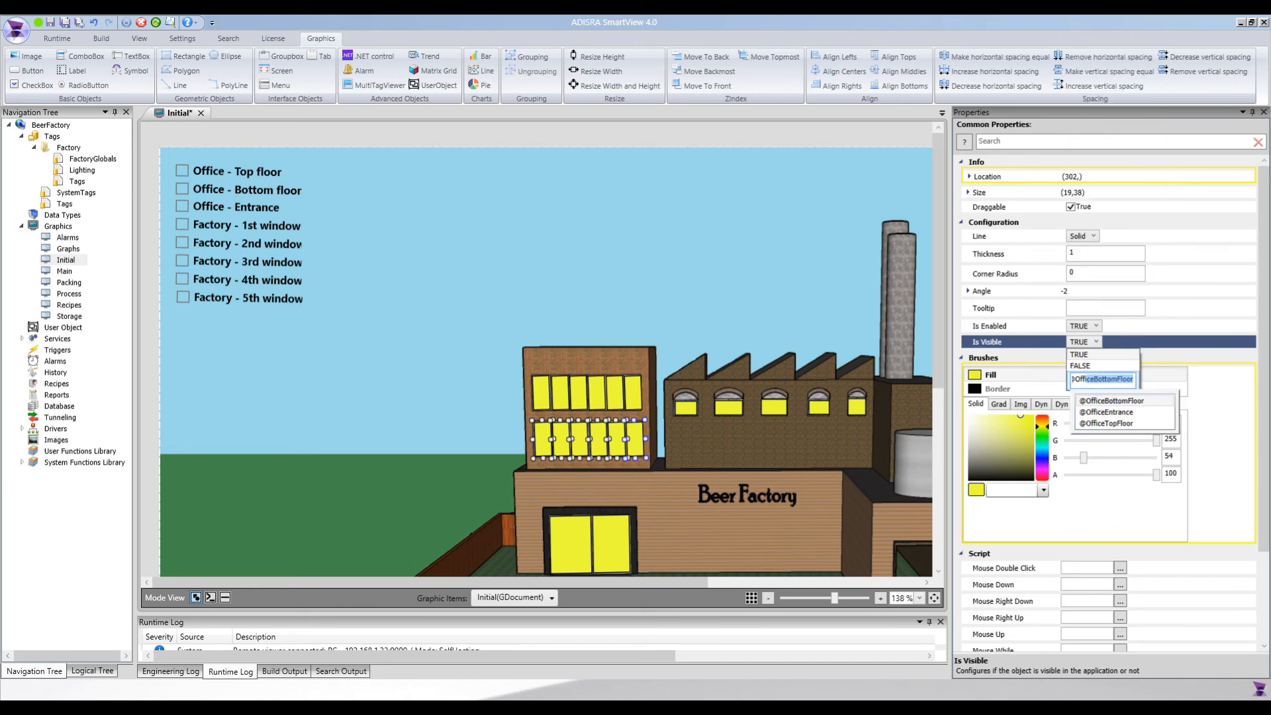
type("B")
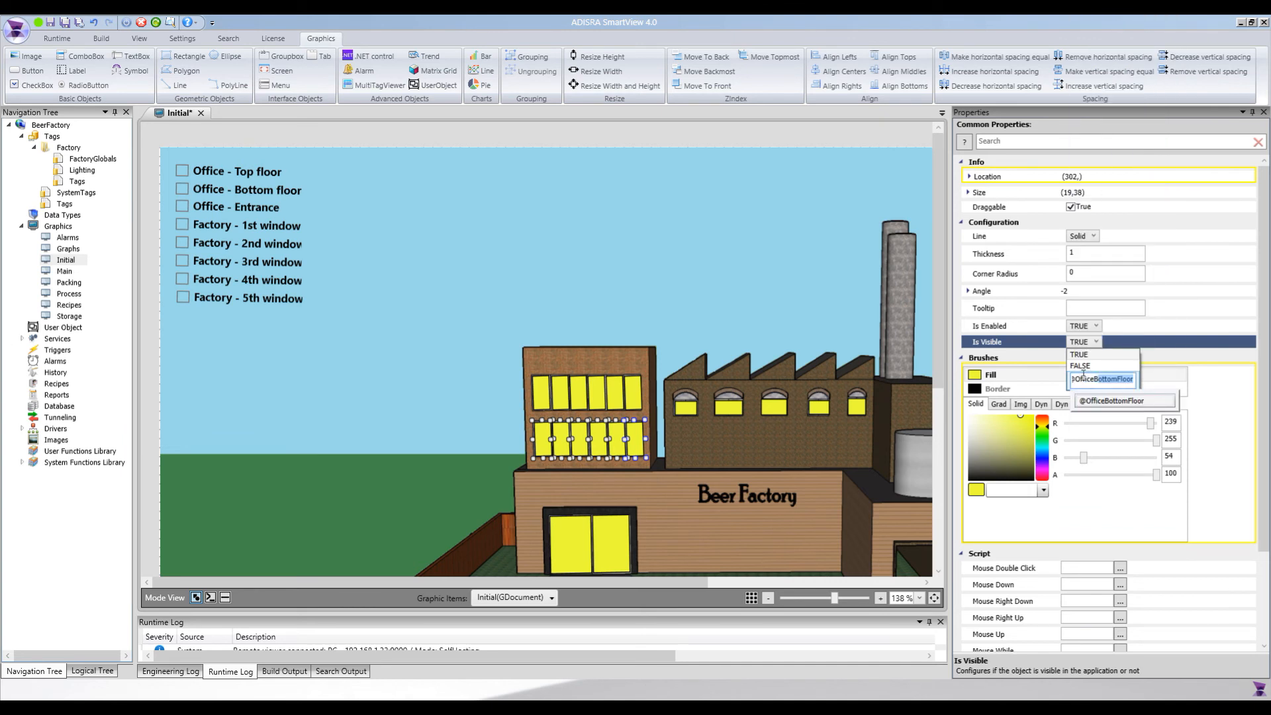
key("Return")
scroll(647, 455, "down", 1)
left_click(586, 513)
left_click(604, 513, "ctrl")
left_click(1083, 344)
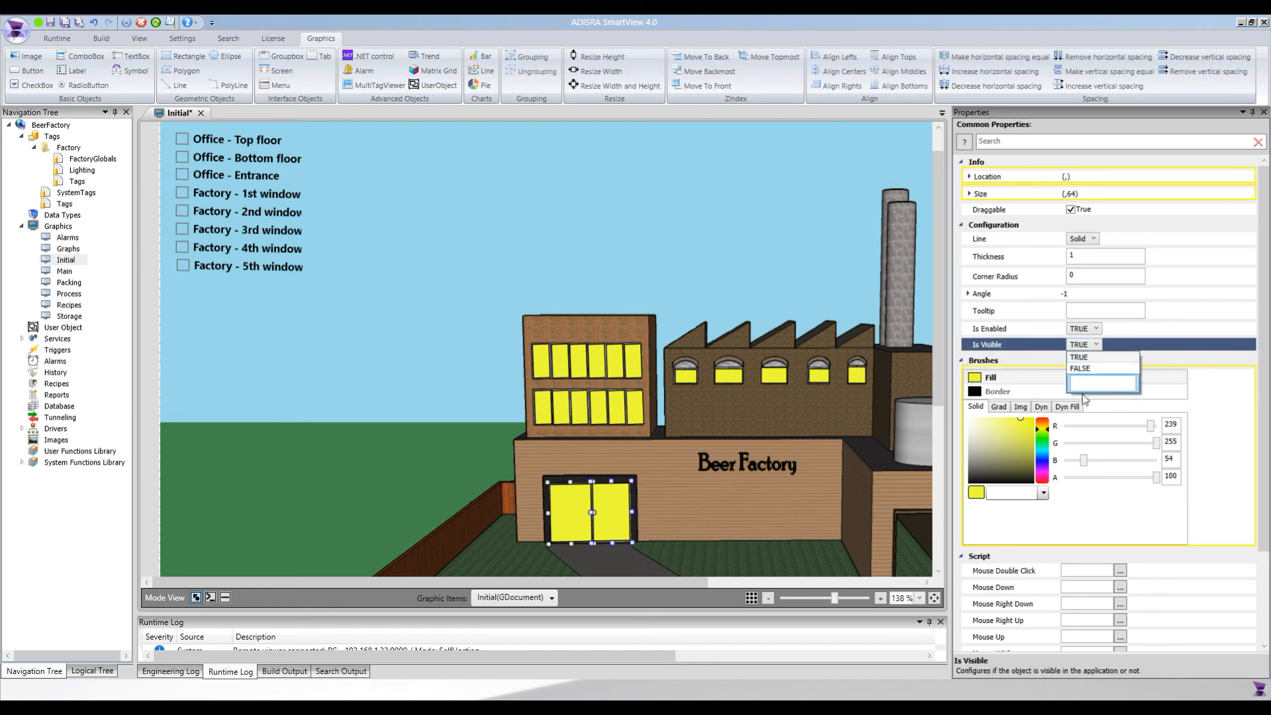
left_click(1086, 382)
type("@OfficeEntrance")
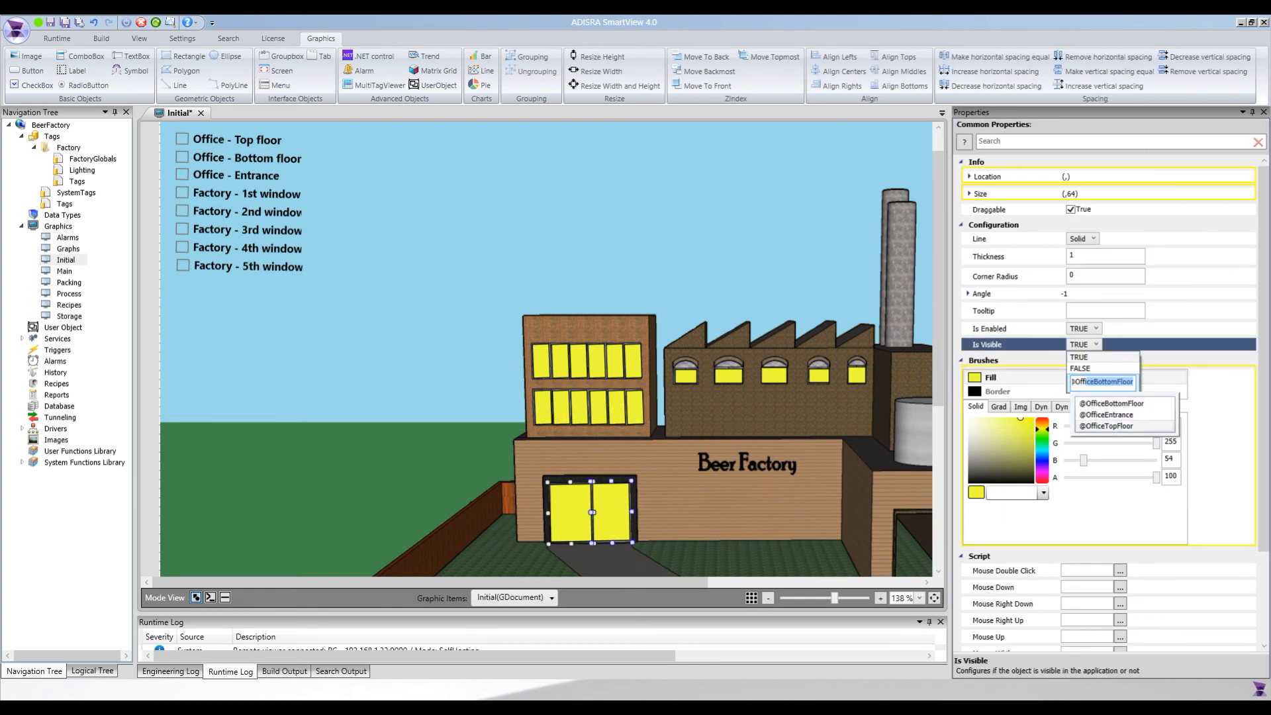
key("Return")
left_click(685, 378)
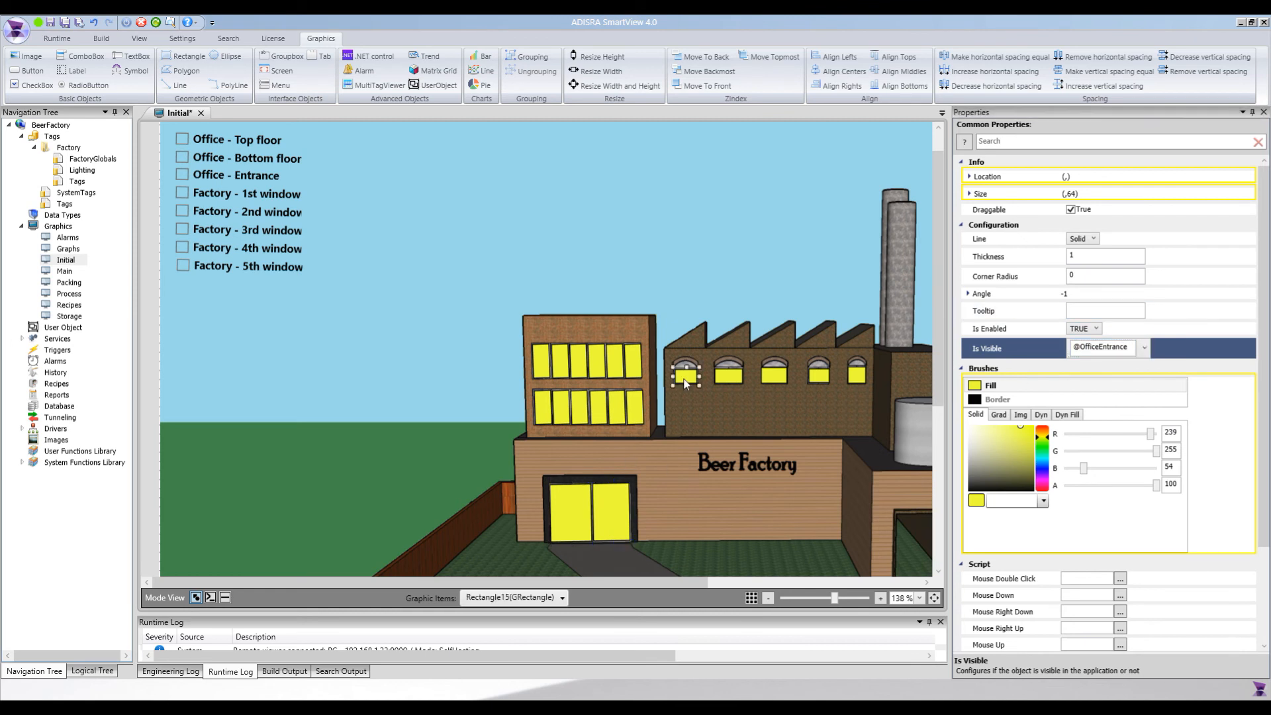
left_click(1079, 374)
left_click(1084, 412)
type("@")
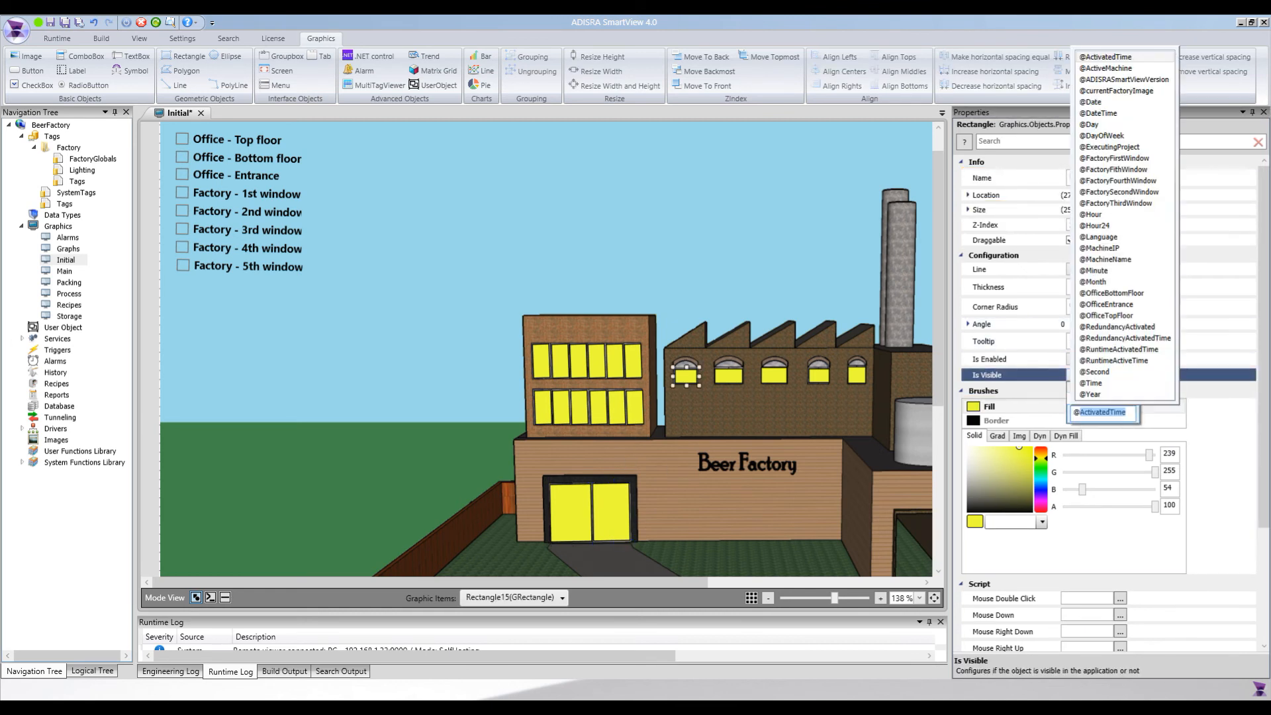
type("FactoryFirstWindow")
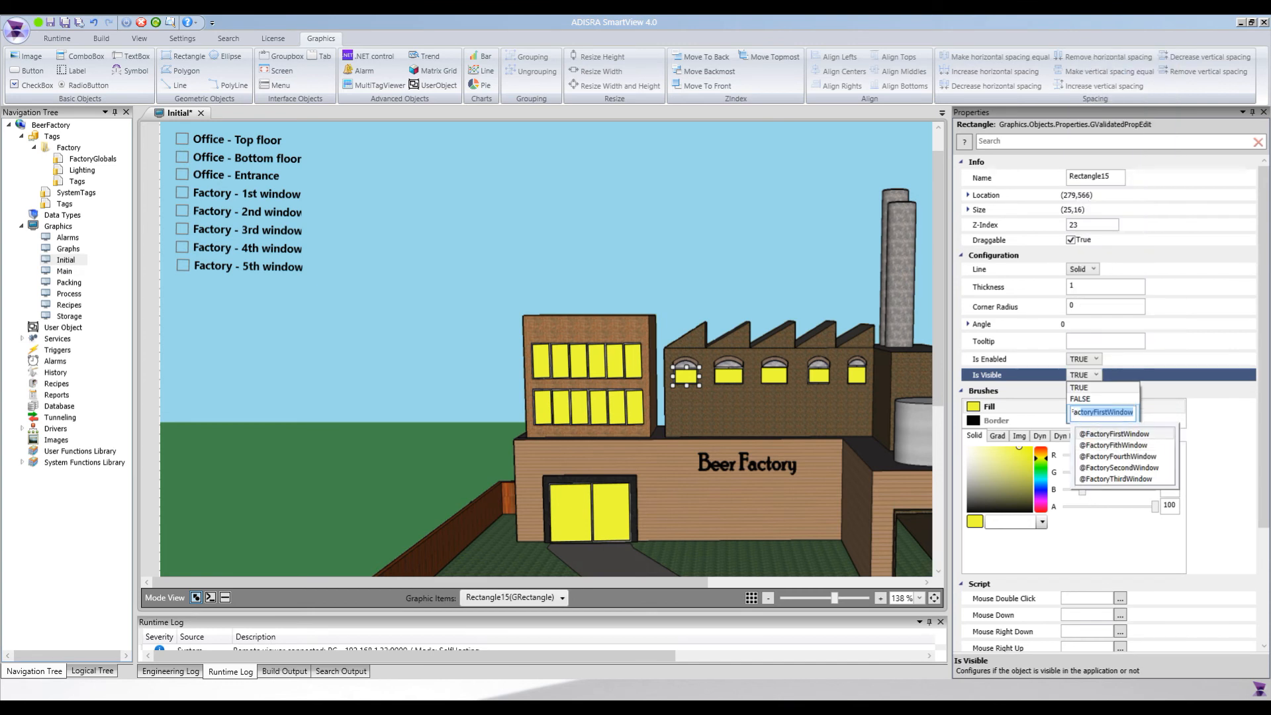
key("Return")
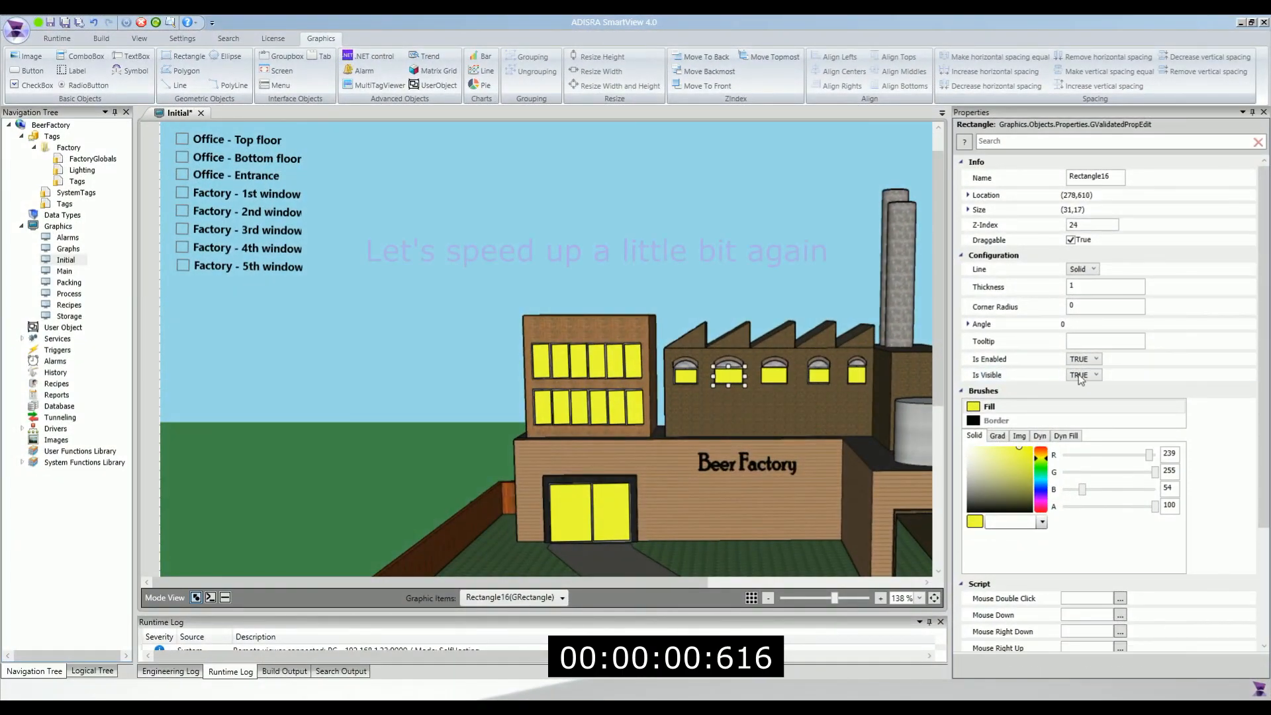
left_click(1095, 374)
type("@F")
left_click(1119, 467)
left_click(774, 375)
left_click(1082, 375)
left_click(1101, 412)
type("@Fac")
key("Down")
key("Down")
key("Return")
left_click(819, 376)
left_click(1085, 375)
left_click(1100, 412)
type("@Fac")
key("Down")
key("Down")
left_click(1118, 457)
left_click(857, 375)
left_click(1084, 375)
left_click(1101, 412)
type("@Fac")
left_click(1113, 446)
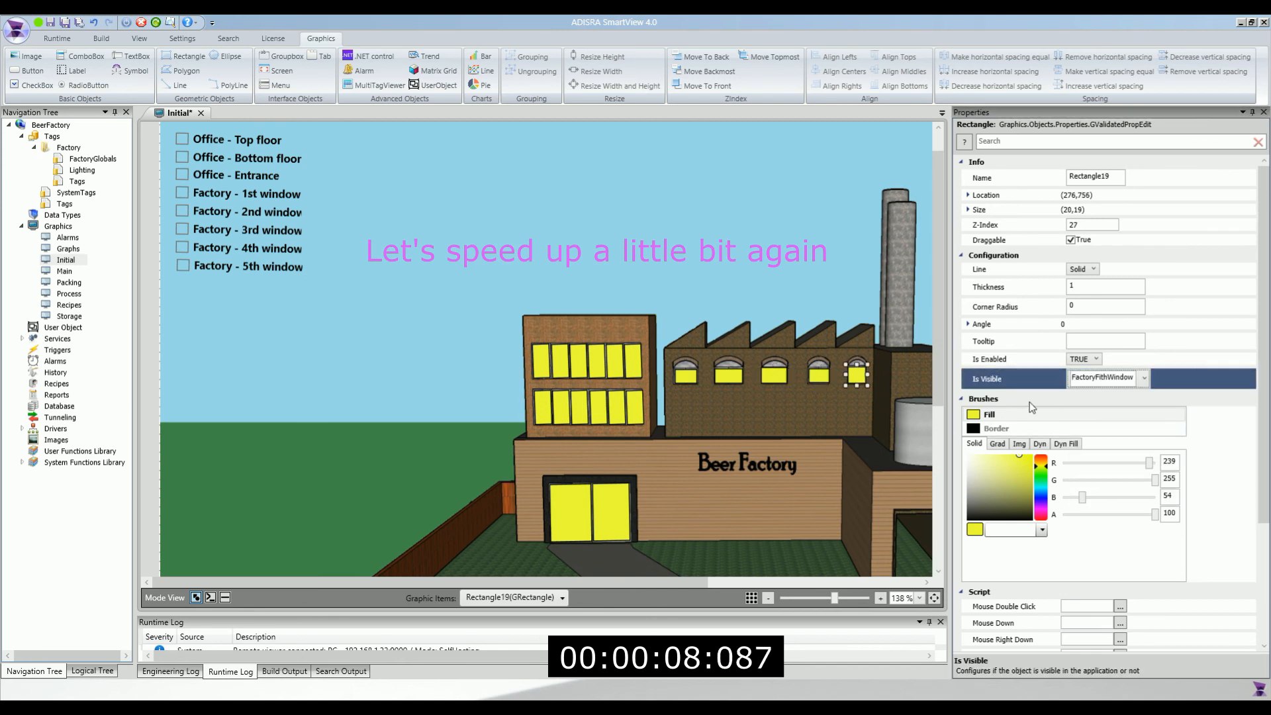
Save and close the Initial screen, and run the Beer Factory application
left_click(50, 22)
left_click(198, 113)
left_click(22, 63)
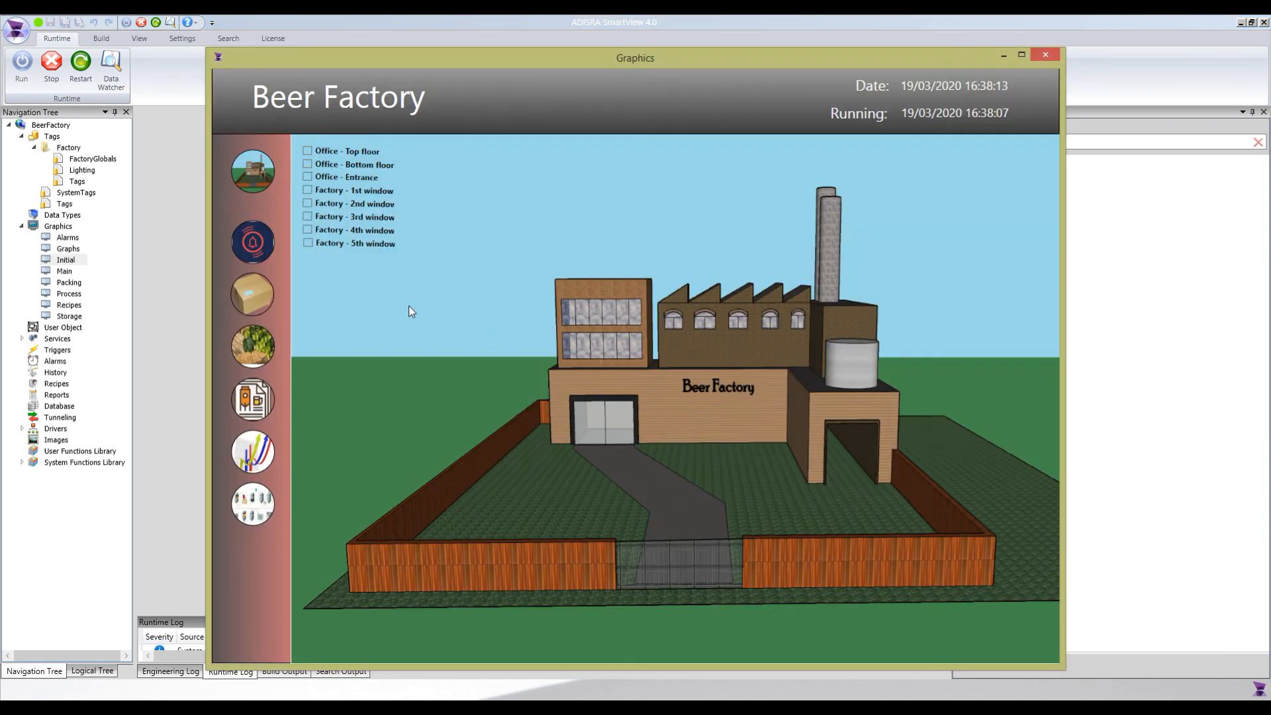
Test the office top floor, bottom floor and entrance lights by switching each check box on and off again
left_click(306, 152)
left_click(306, 152)
left_click(306, 166)
left_click(307, 166)
left_click(307, 178)
left_click(308, 178)
Switch on the lights of all five factory windows with their check boxes in the running application
left_click(309, 191)
left_click(307, 217)
left_click(308, 204)
left_click(309, 243)
left_click(308, 230)
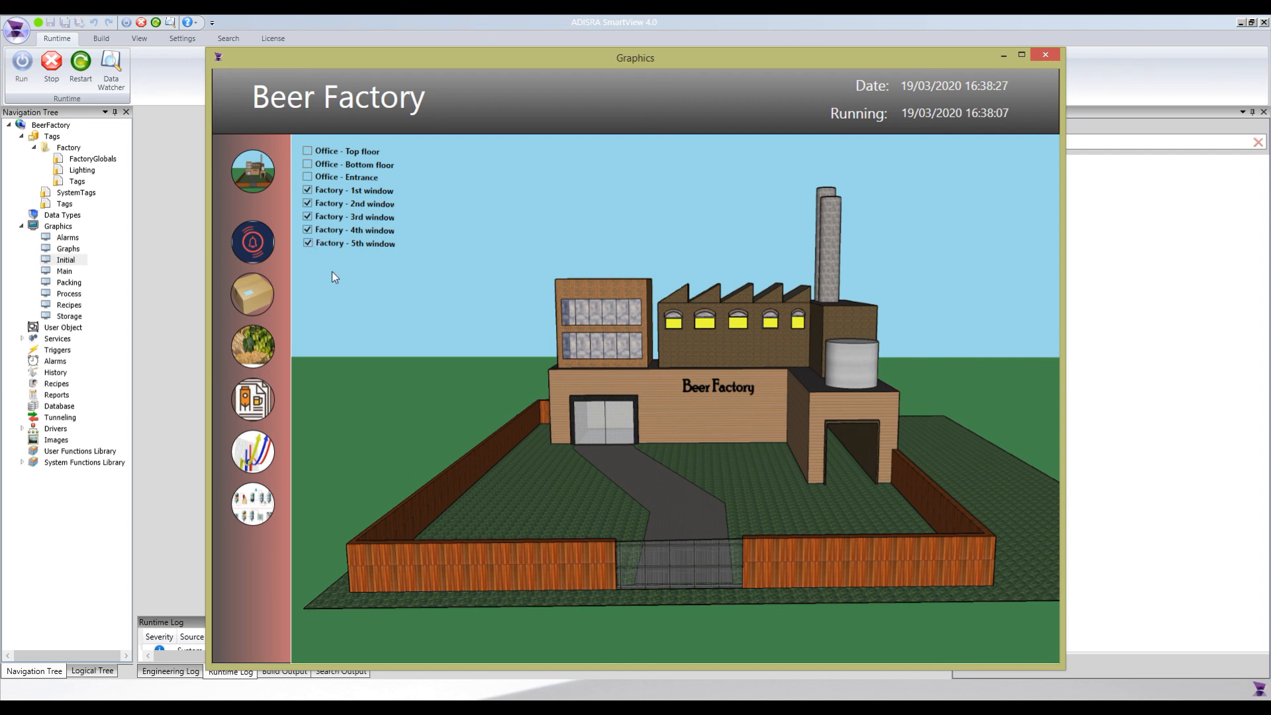